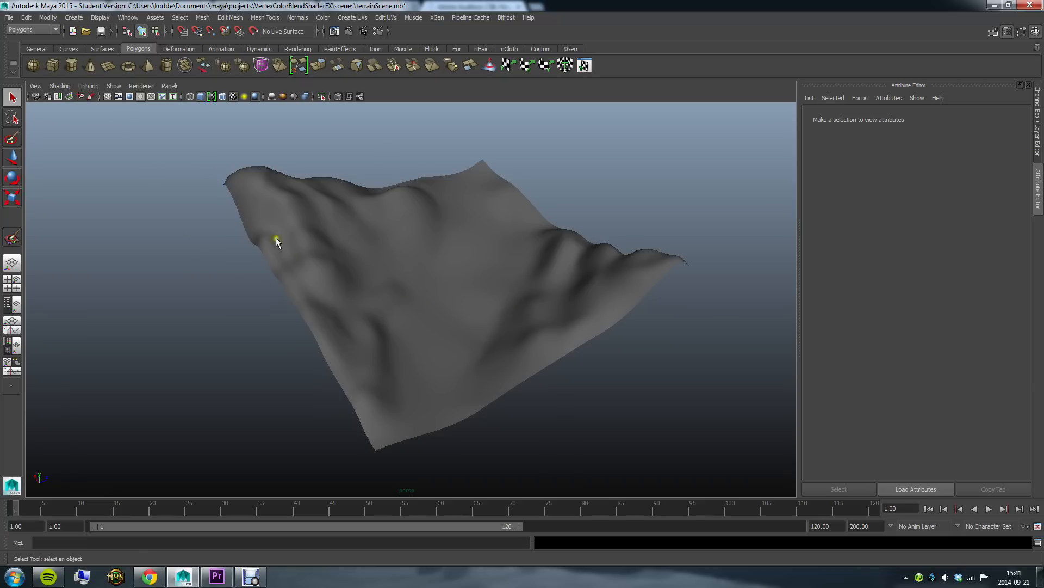
Select the terrain plane and assign it a new ShaderFX shader material.
mouse_move(453, 313)
left_mouse_down("alt")
mouse_move(462, 305)
mouse_move(427, 303)
mouse_move(457, 306)
left_mouse_up("alt")
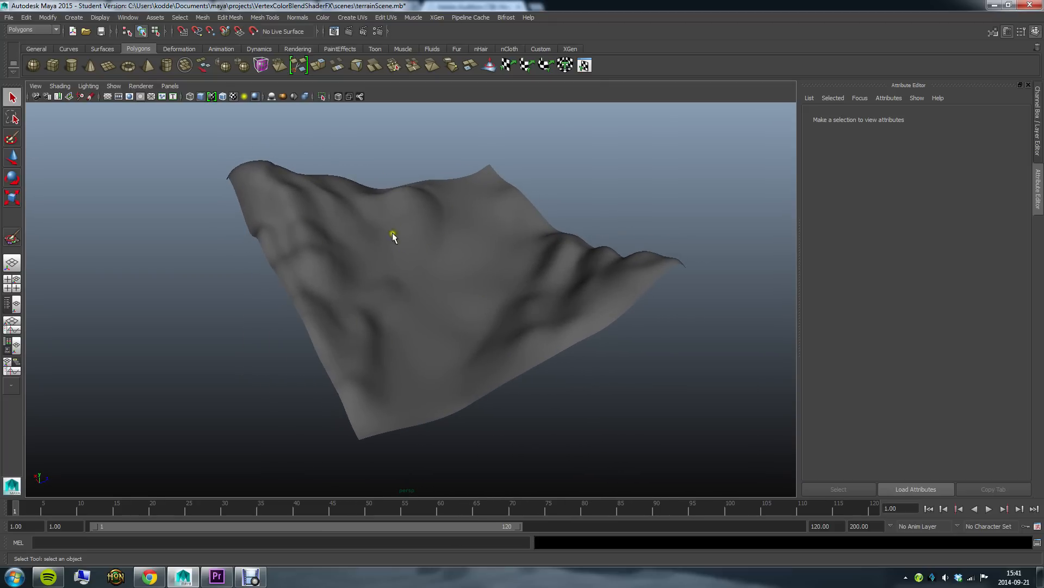
mouse_move(457, 270)
left_mouse_down("alt")
mouse_move(459, 284)
mouse_move(466, 275)
left_mouse_up("alt")
middle_click_drag(467, 275, 463, 259, "alt")
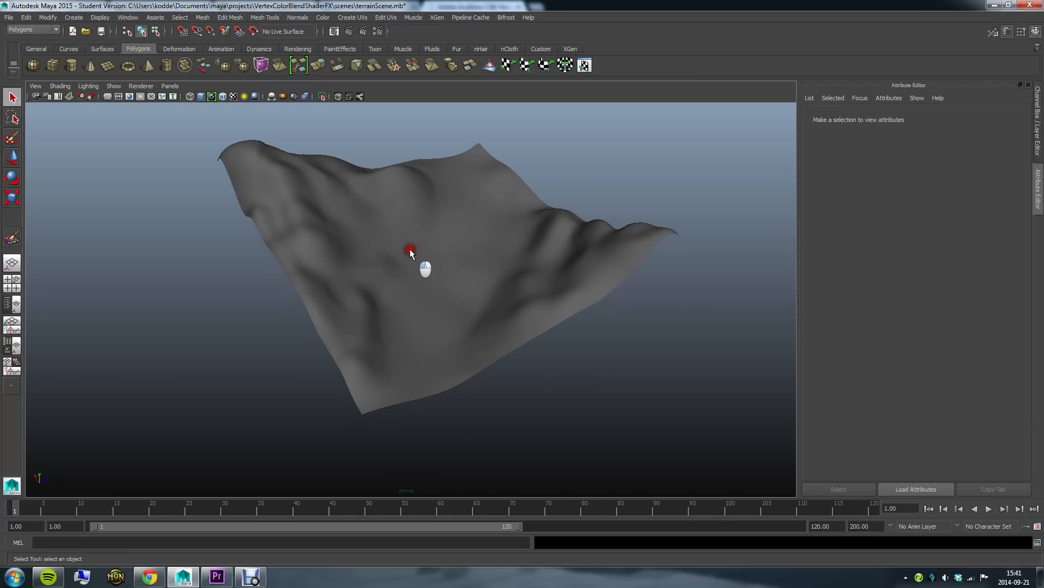
left_click(409, 249)
right_click_drag(417, 223, 420, 436)
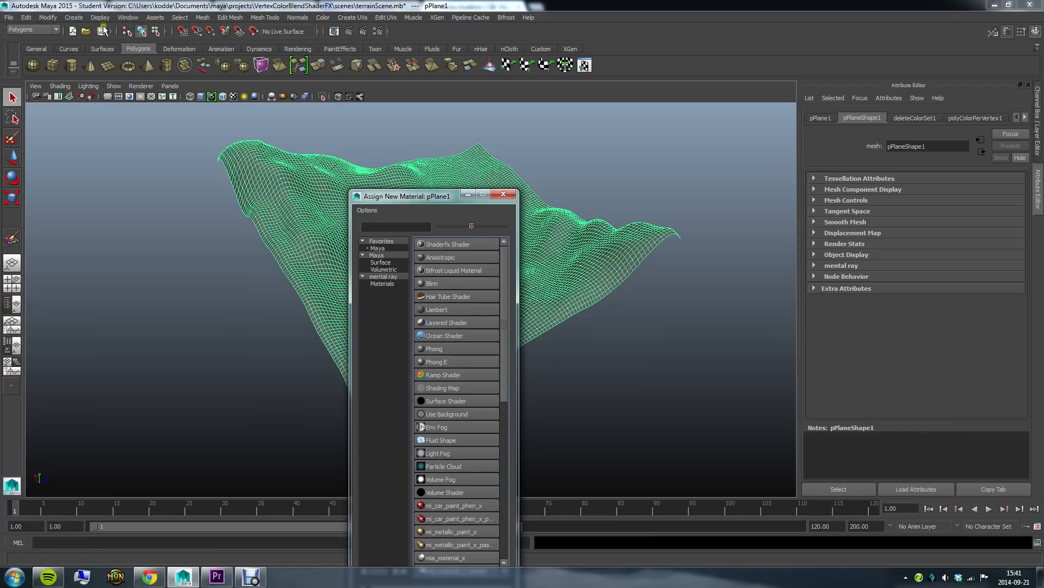
left_click(127, 17)
mouse_move(215, 75)
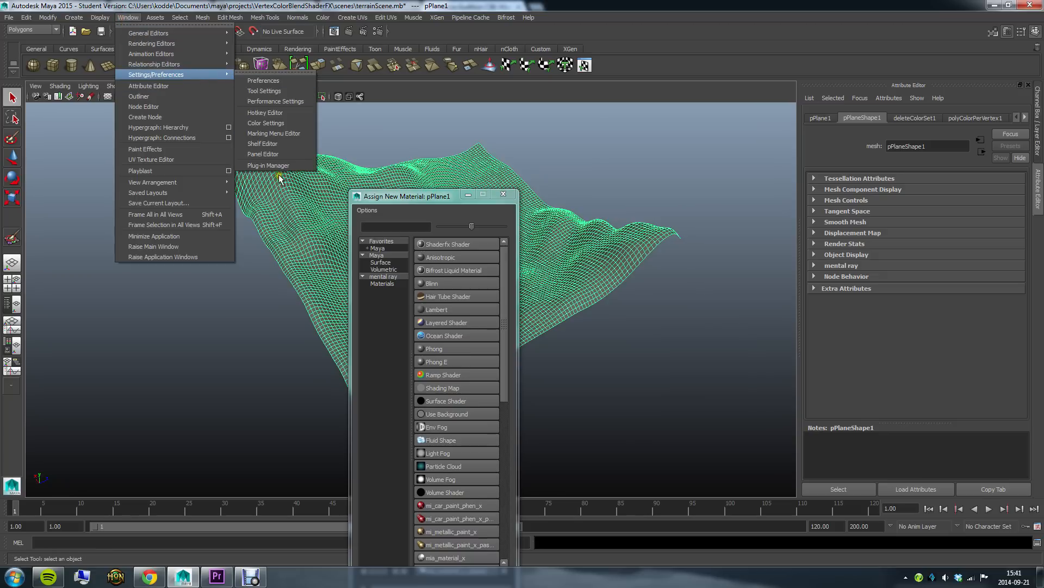
left_click(433, 196)
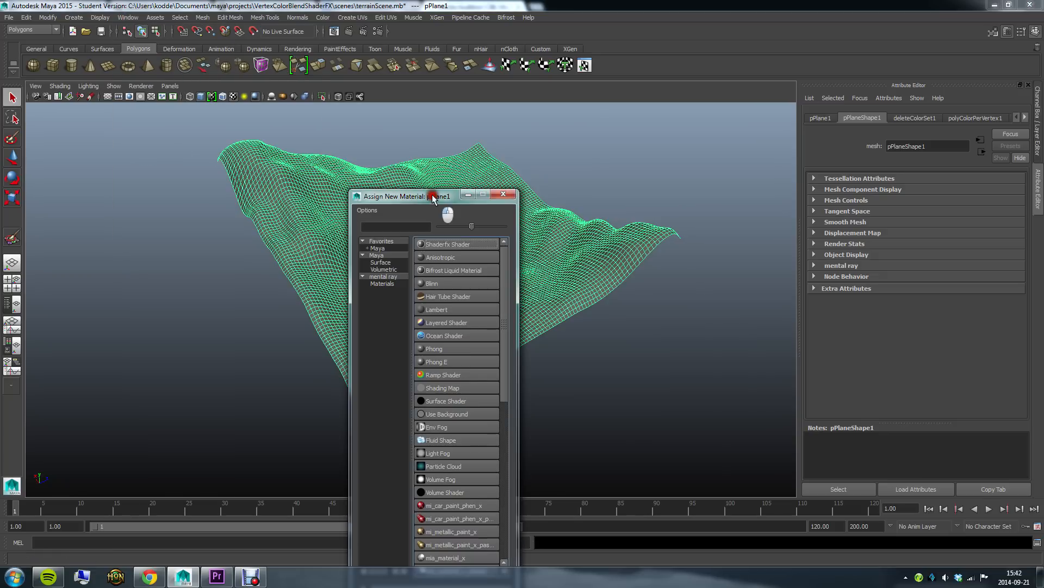
left_click(459, 244)
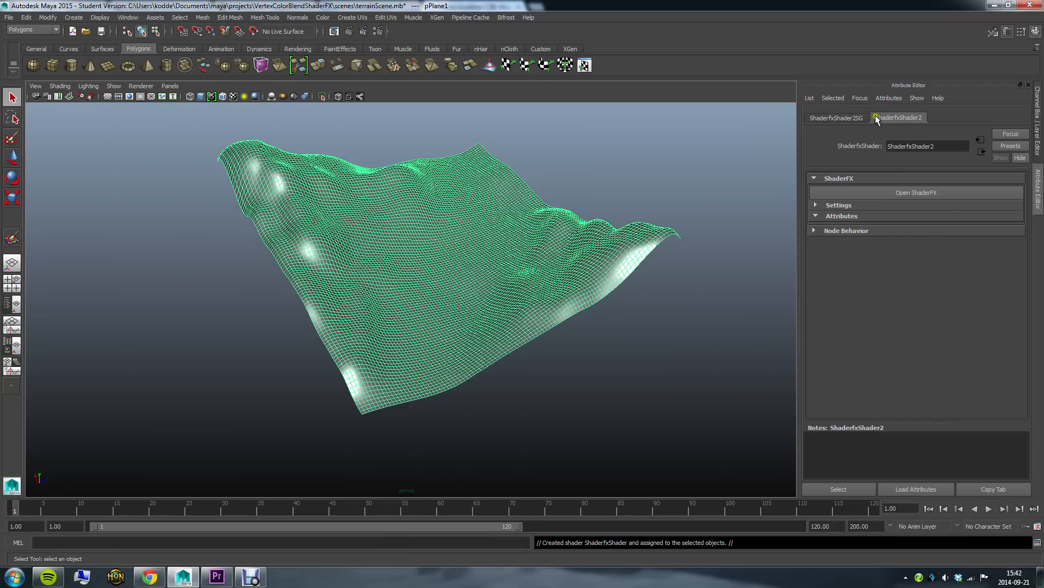
Rename the plane's new ShaderFX material as TerrainBlendingShader.
double_click(936, 146)
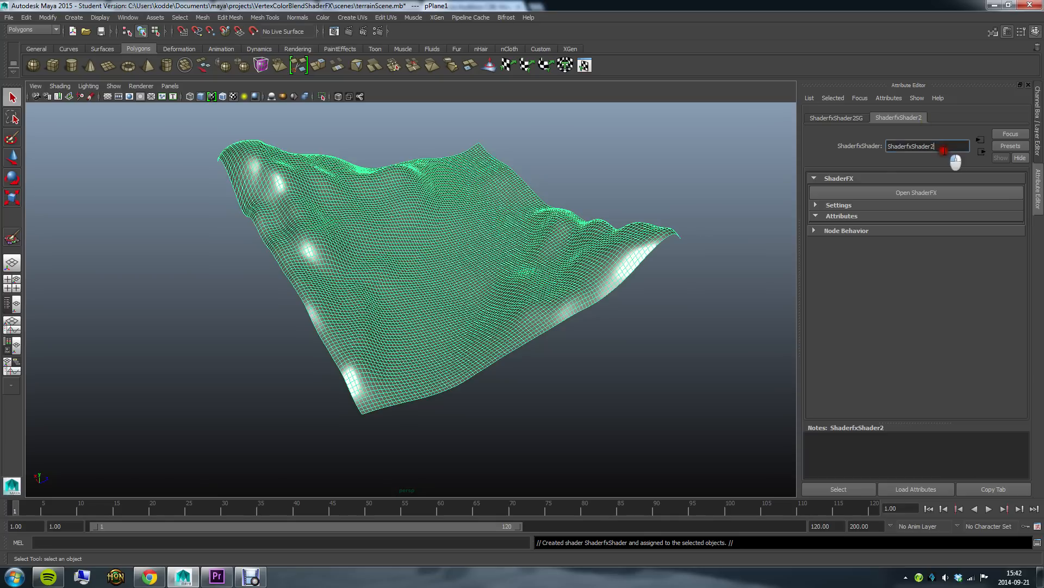
type("TerrainBlendingShader")
key("Return")
Open the TerrainBlendingShader node graph in the ShaderFX editor and enlarge the editor to full screen.
left_click_drag(536, 263, 314, 235, "alt")
left_click_drag(305, 174, 466, 280, "alt")
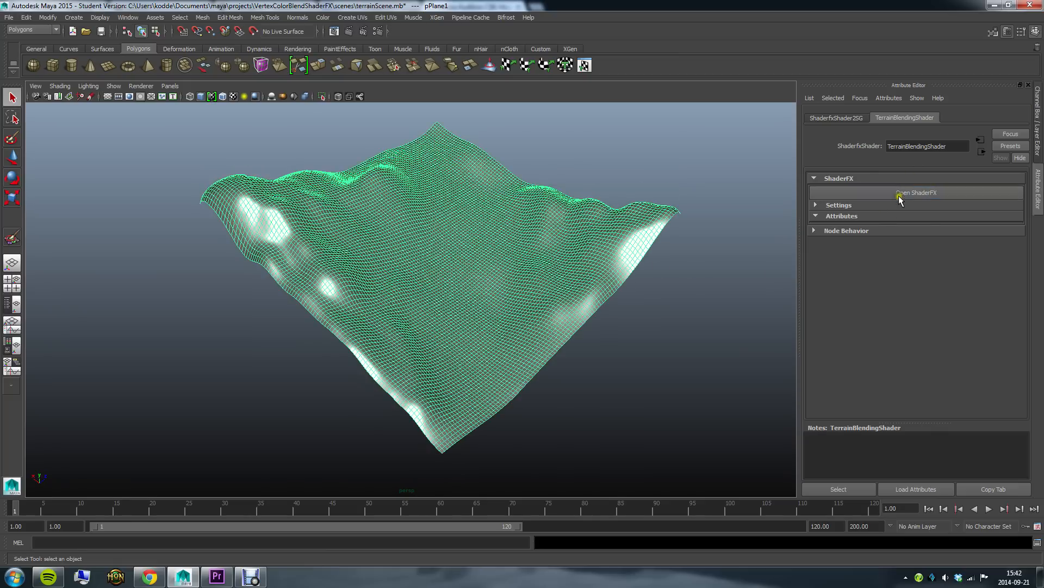
left_click(933, 193)
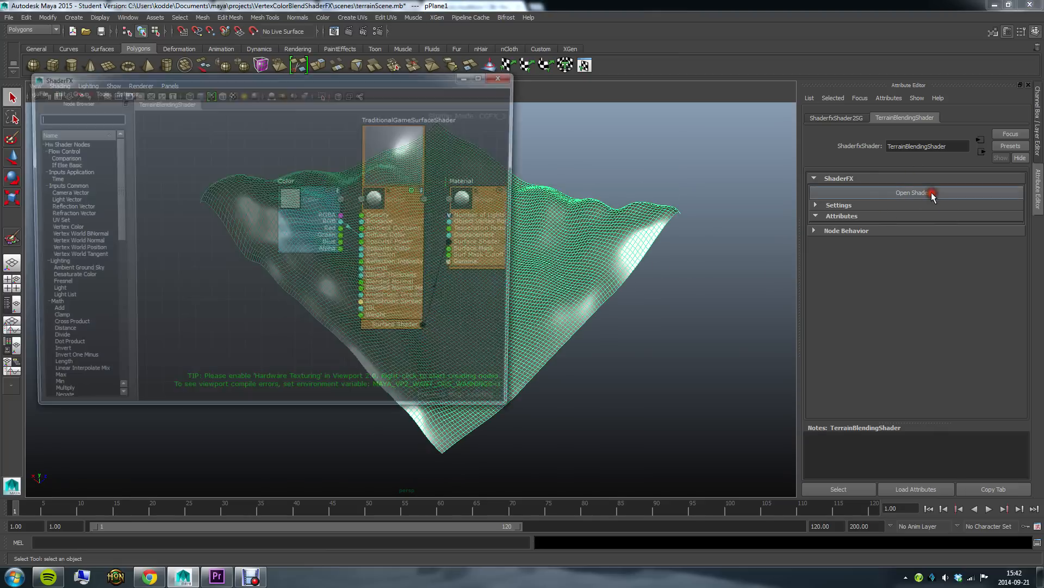
double_click(355, 82)
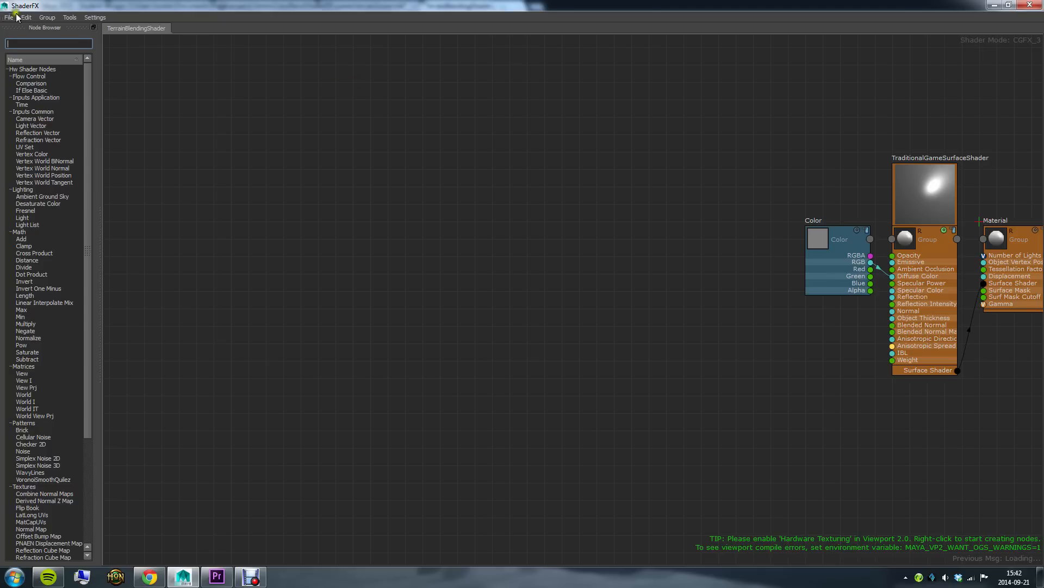
middle_click_drag(851, 157, 521, 180)
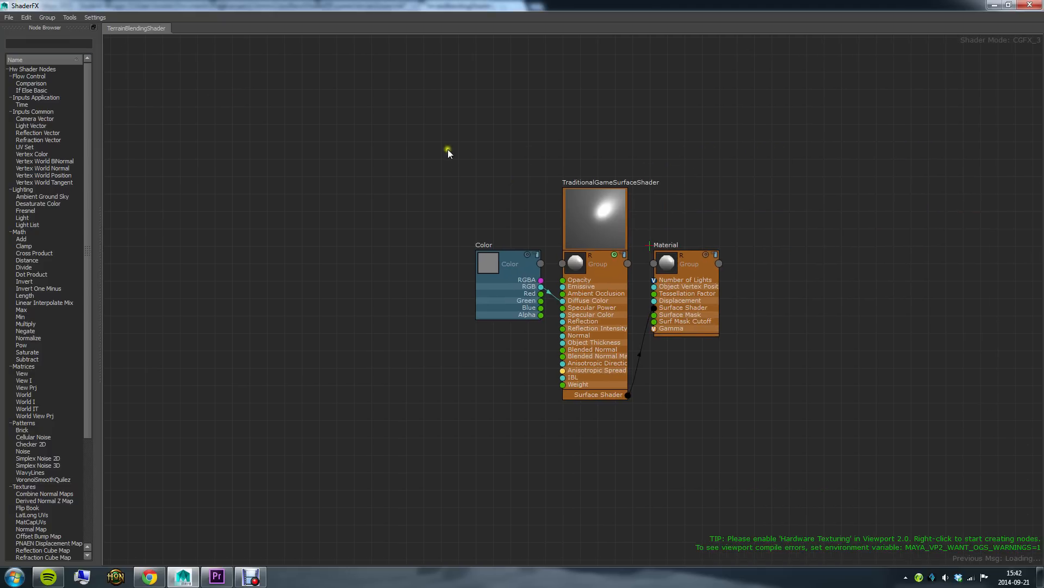
scroll(448, 152, "up", 5)
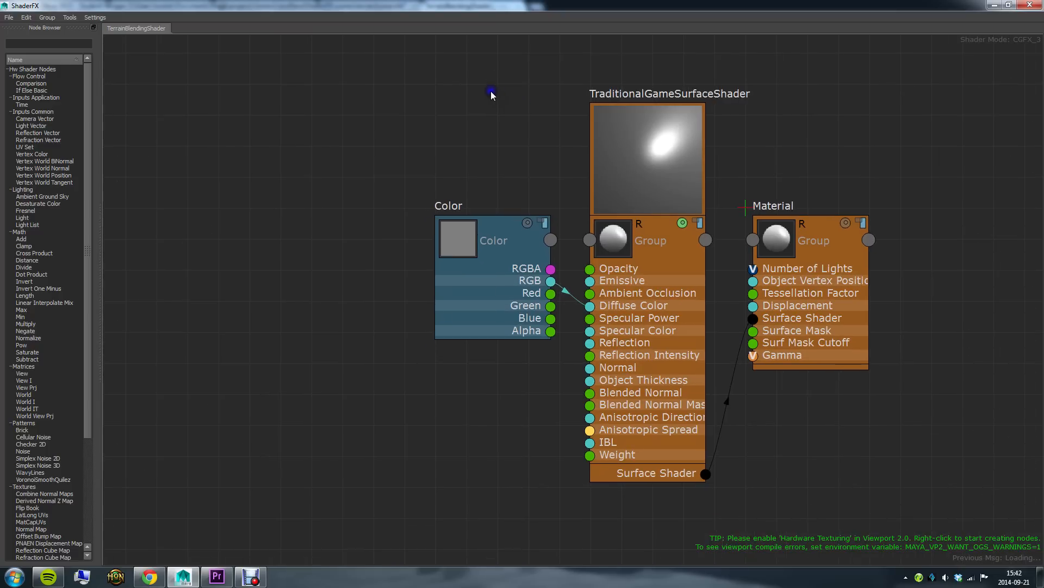
middle_click_drag(492, 95, 454, 100)
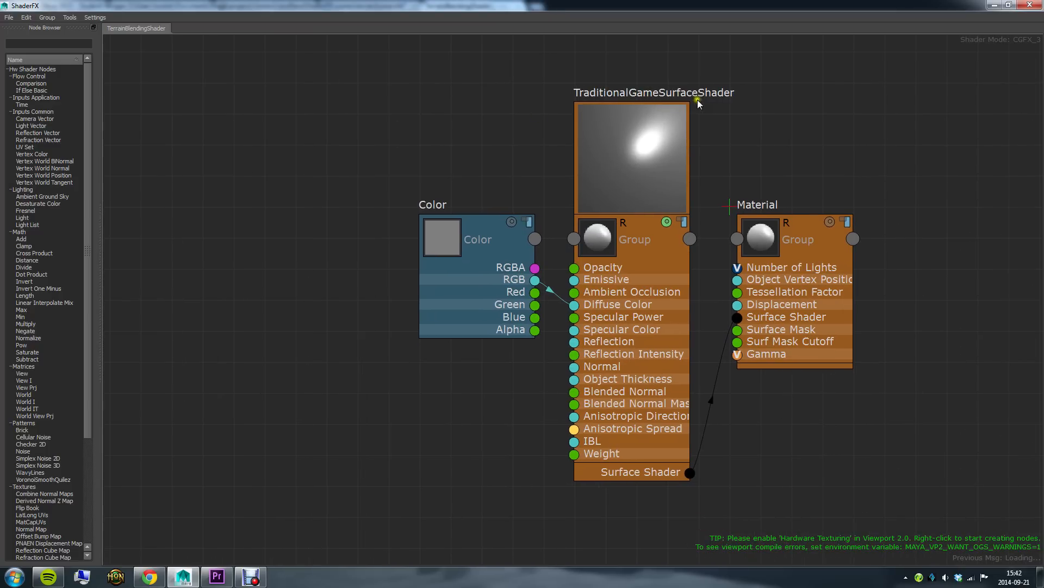
Delete the Color node that feeds the surface shader's Diffuse Color.
left_click_drag(528, 230, 419, 184)
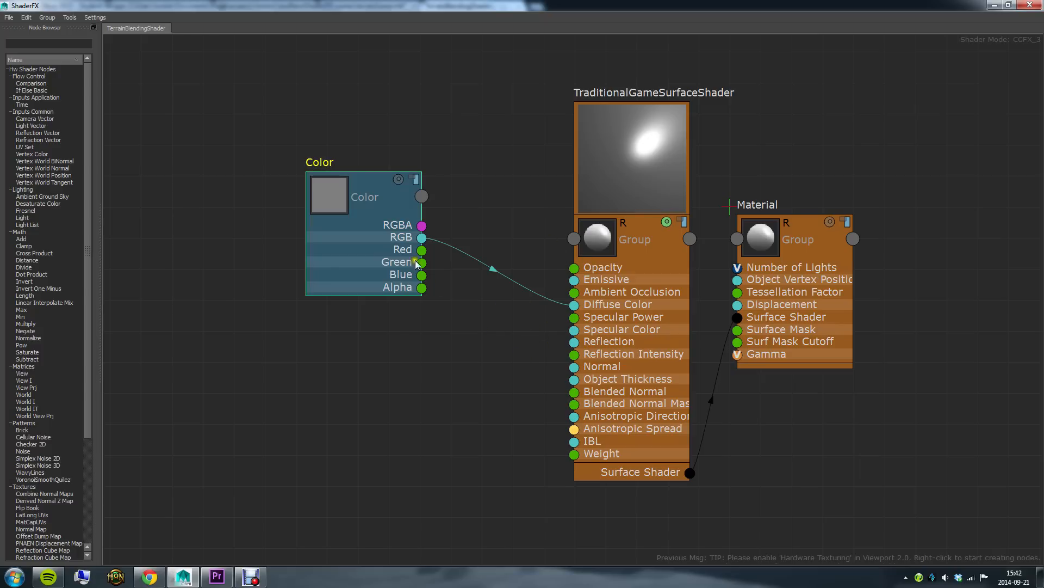
left_click_drag(367, 246, 324, 253)
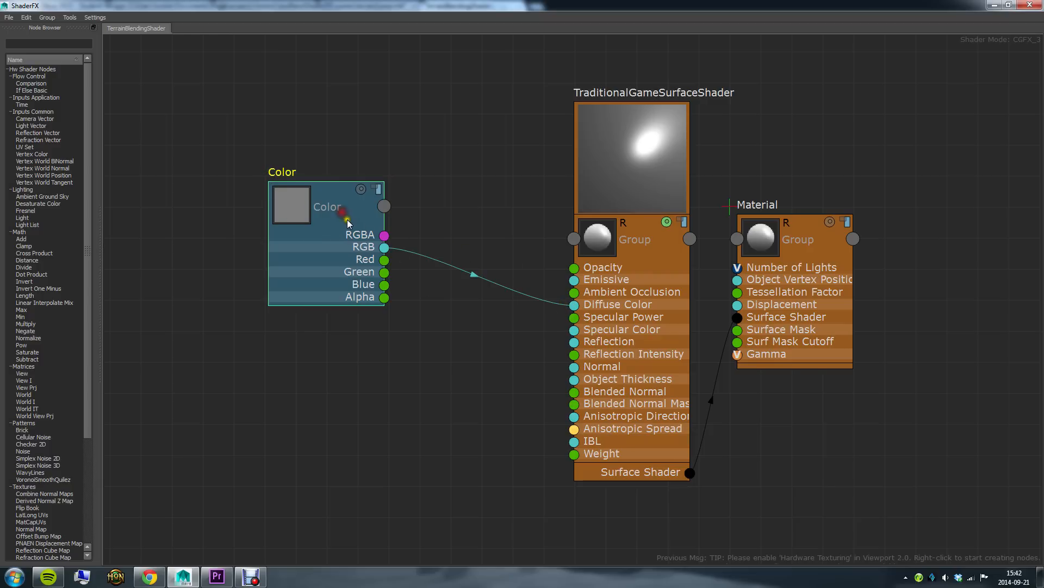
key("Delete")
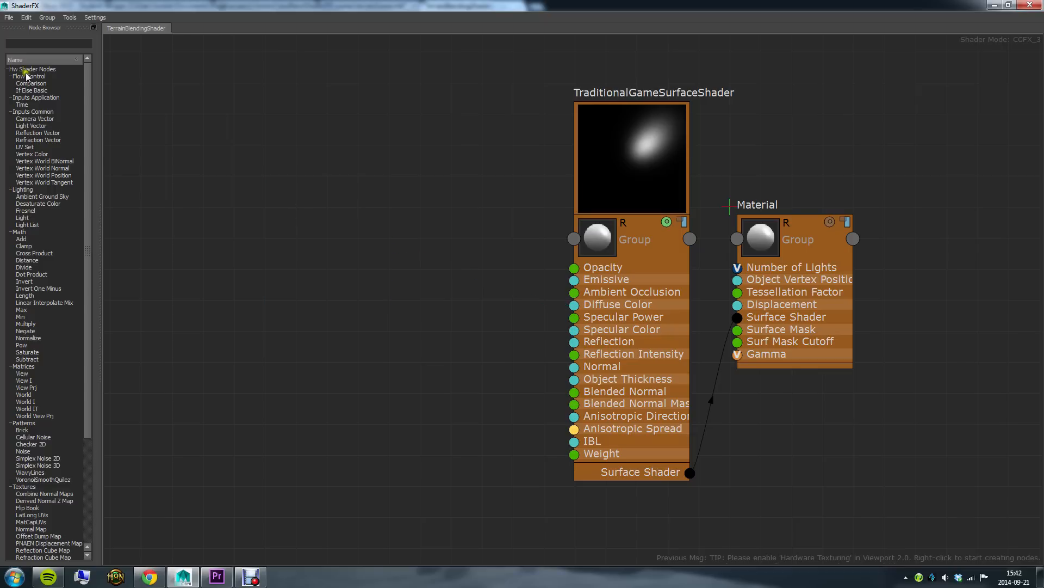
Find the texture nodes in the node browser and add three Texture Map nodes to the graph.
left_click(42, 43)
left_click(64, 43)
type("texture")
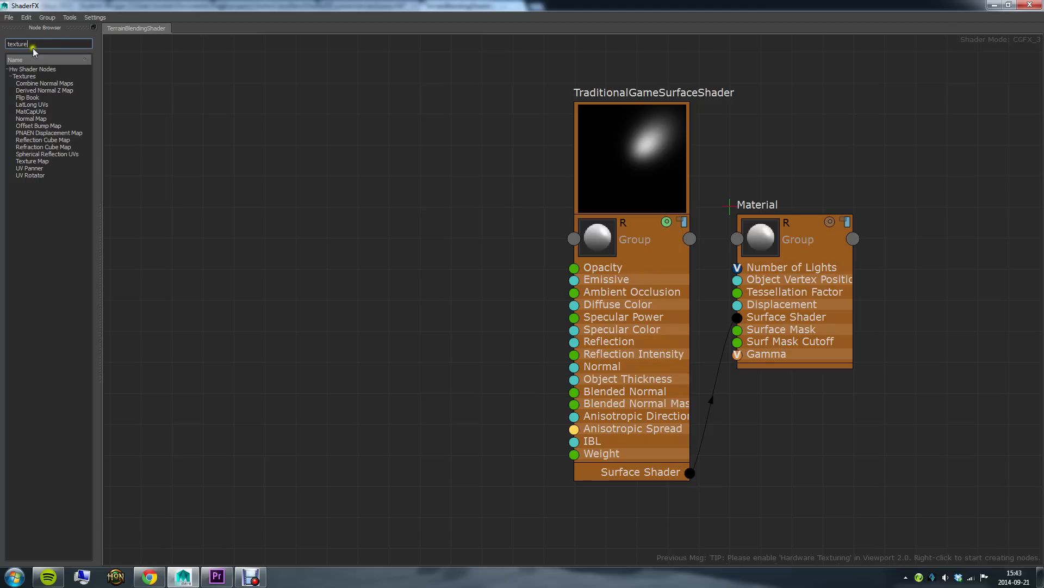
left_click_drag(34, 161, 238, 97)
left_click_drag(33, 161, 243, 364)
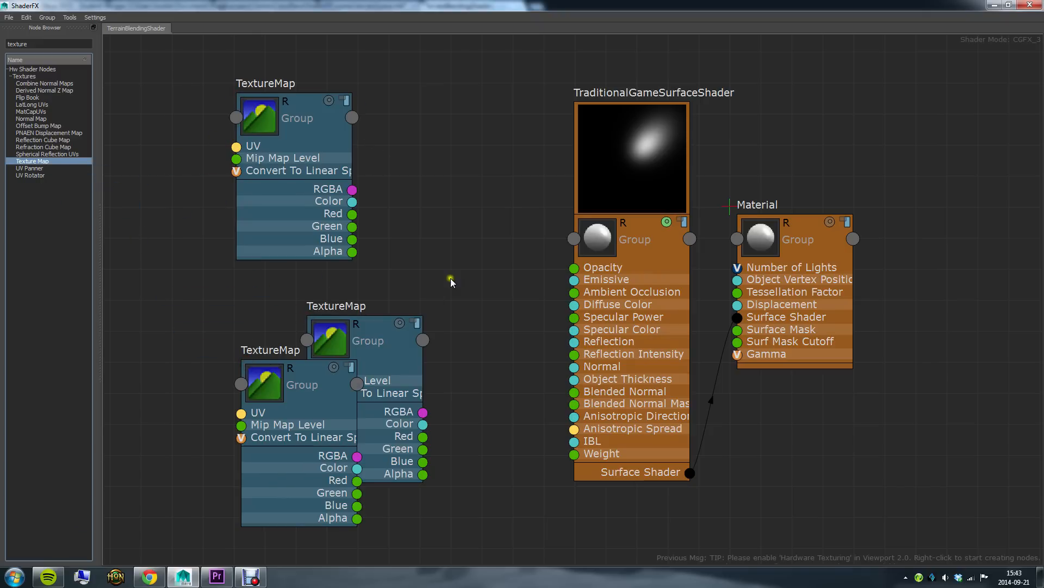
Arrange the three Texture Map nodes in an evenly spaced vertical column, well apart from the surface shader.
scroll(450, 280, "down", 3)
middle_click_drag(432, 228, 488, 247, "alt")
left_click_drag(422, 196, 381, 96)
left_click(464, 348)
left_click_drag(464, 350, 292, 246)
left_click_drag(380, 120, 294, 134)
left_click_drag(407, 378, 281, 370)
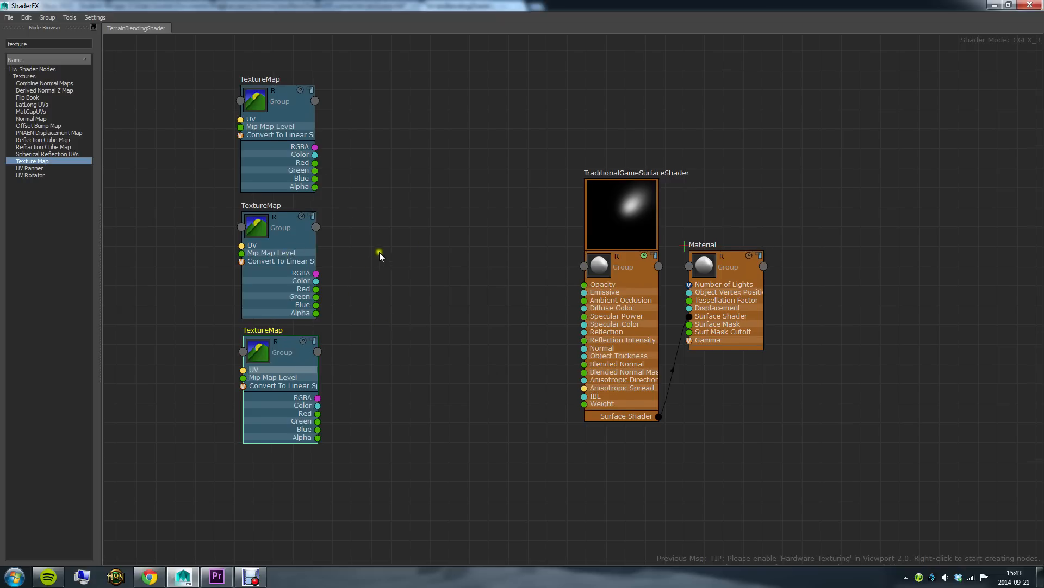
Add a Linear Interpolate Mix node to the graph beside the uppermost Texture Map.
middle_click_drag(379, 253, 422, 235)
left_click_drag(54, 43, 10, 42)
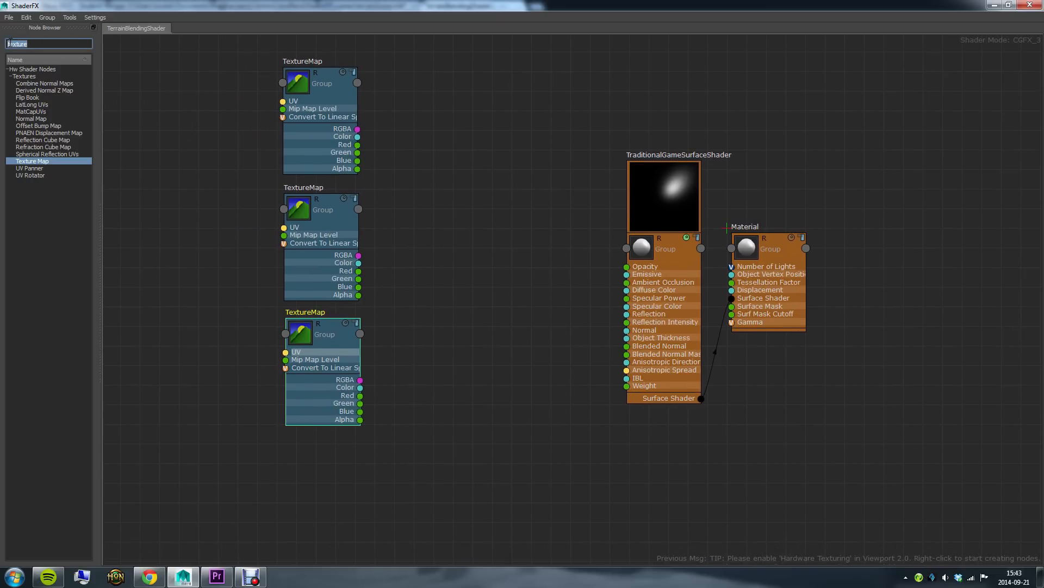
type("int")
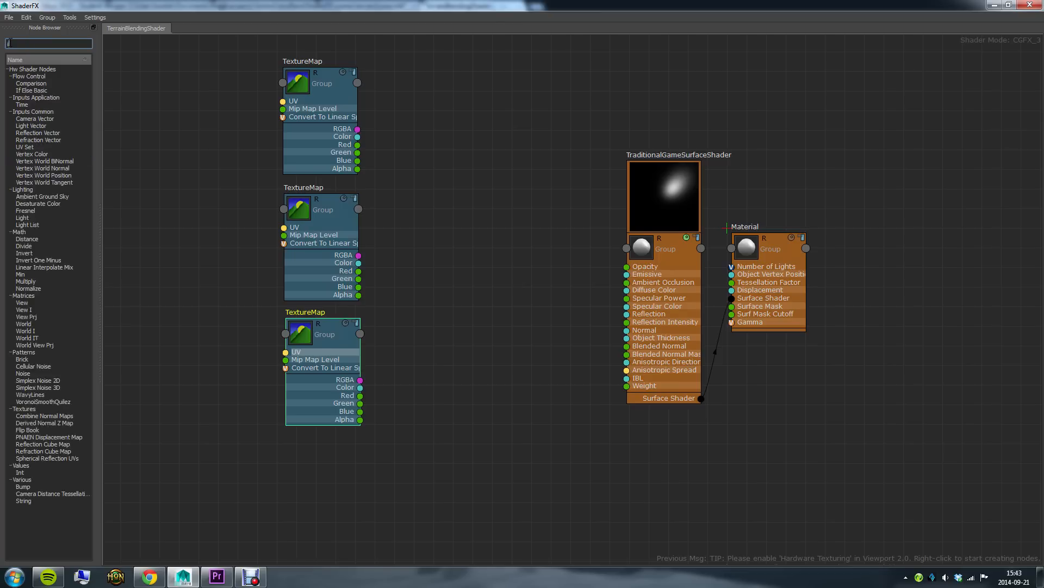
left_click_drag(45, 83, 439, 131)
left_click_drag(475, 170, 449, 142)
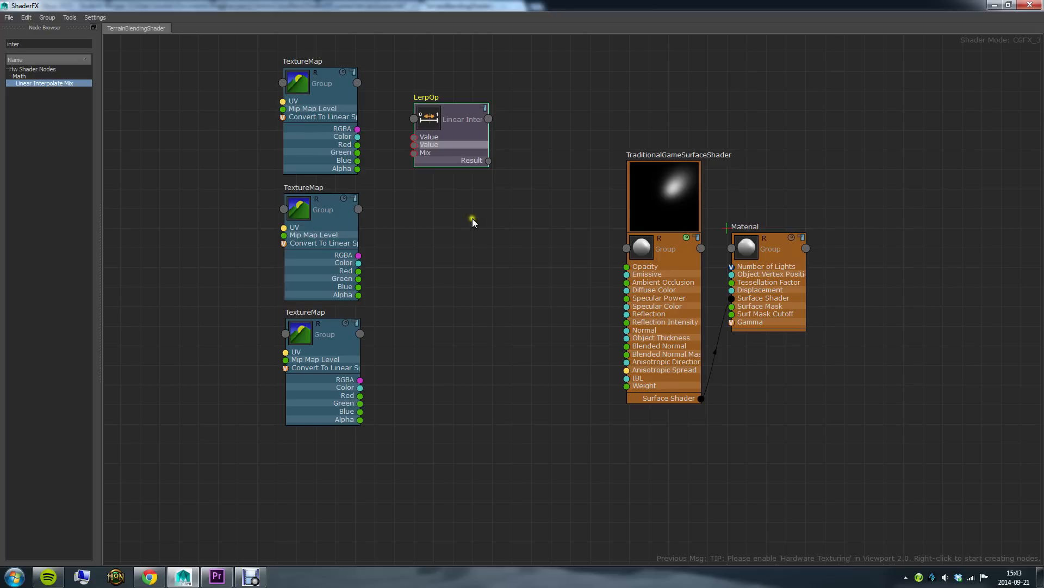
Duplicate the Linear Interpolate Mix node and stagger the copy between the first one and the surface shader.
key("ctrl+v")
left_click_drag(262, 116, 529, 236)
left_click_drag(466, 147, 458, 172)
left_click(515, 239)
left_click_drag(515, 240, 533, 242)
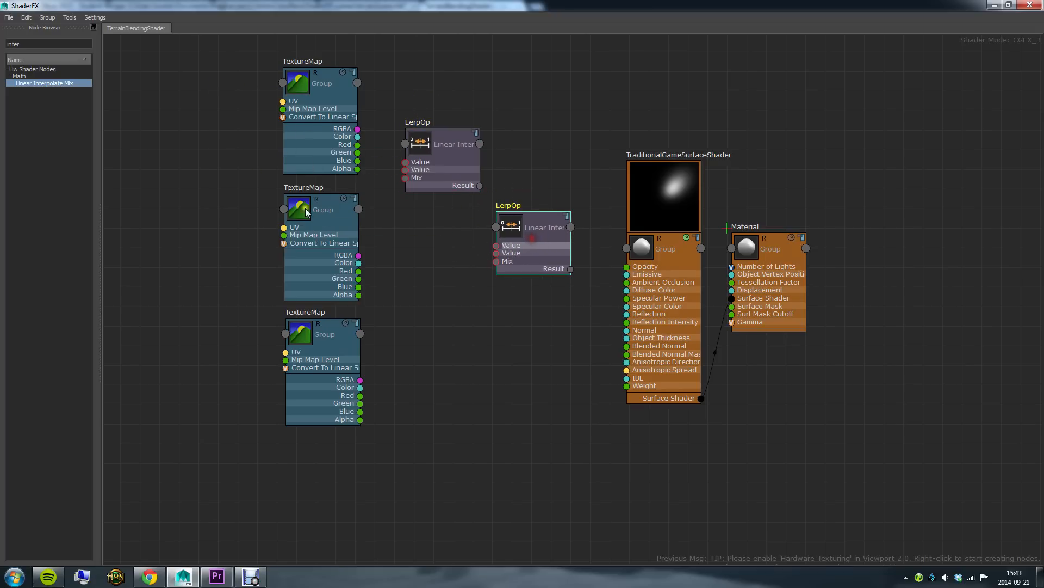
Add a Vertex Color node to the graph on the outer side of the Texture Map column.
double_click(27, 45)
type("verte")
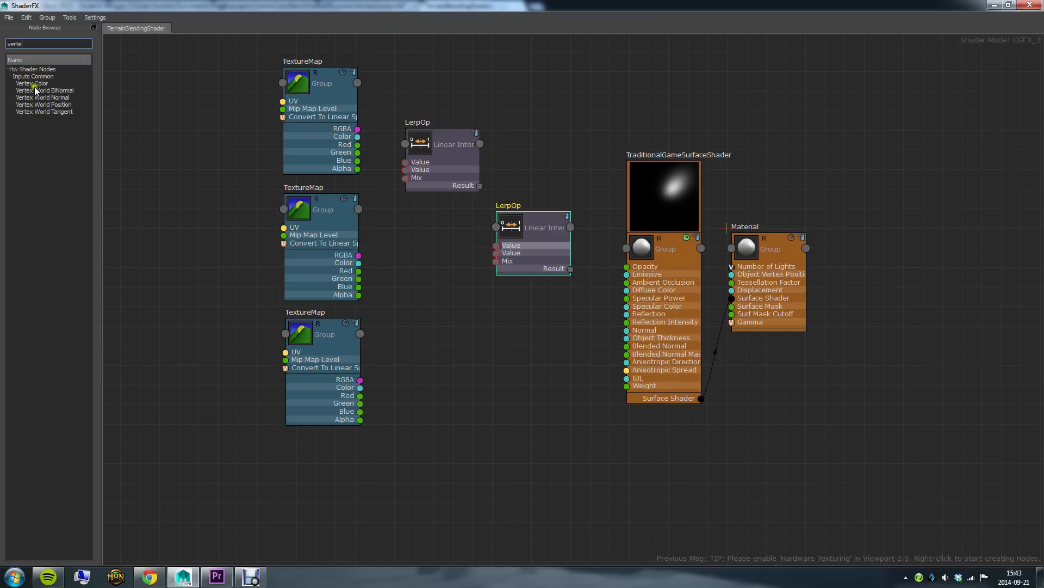
left_click_drag(39, 85, 223, 306)
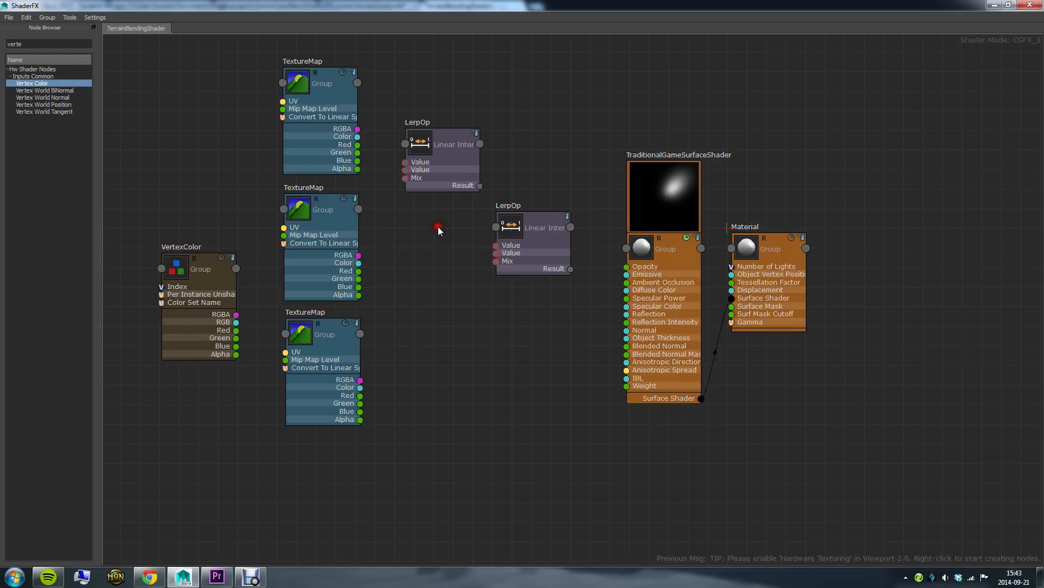
Connect the Color outputs of the upper two Texture Maps to the first LerpOp's Values and Vertex Color's Red to its Mix.
scroll(438, 226, "up", 3)
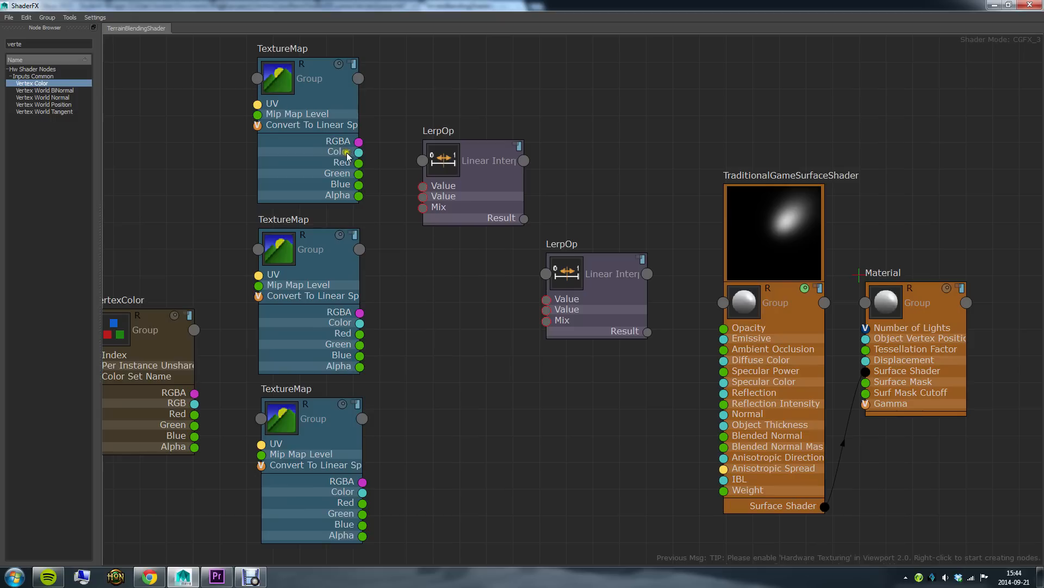
left_click_drag(359, 152, 423, 185)
left_click_drag(360, 324, 424, 197)
middle_click_drag(231, 260, 255, 203)
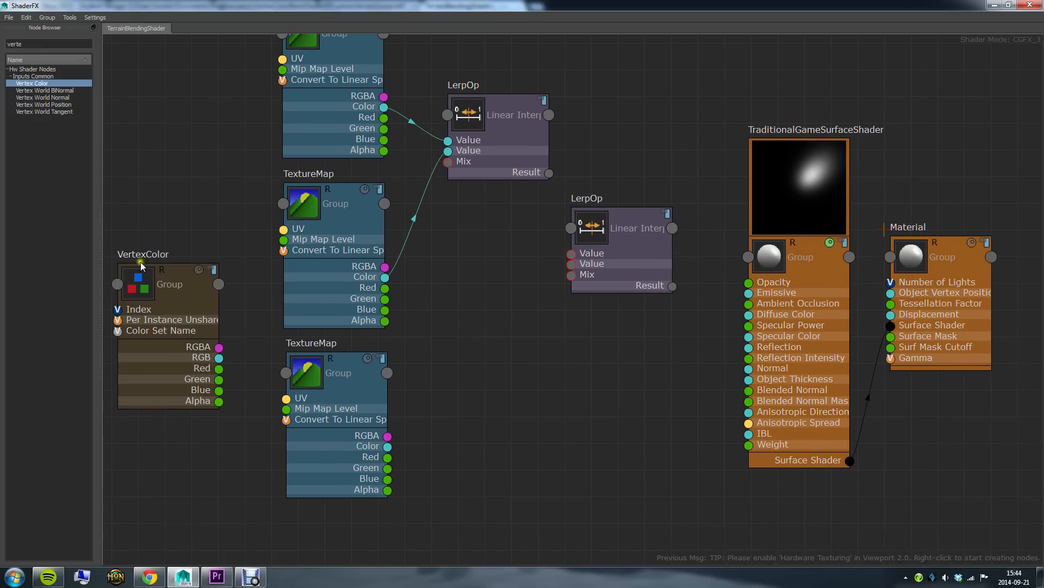
left_click_drag(219, 368, 448, 162)
Connect the first LerpOp's Result and the third Texture Map's Color to the second LerpOp's Values, and Vertex Color's Green to its Mix.
left_click_drag(625, 267, 641, 260)
left_click_drag(508, 122, 506, 136)
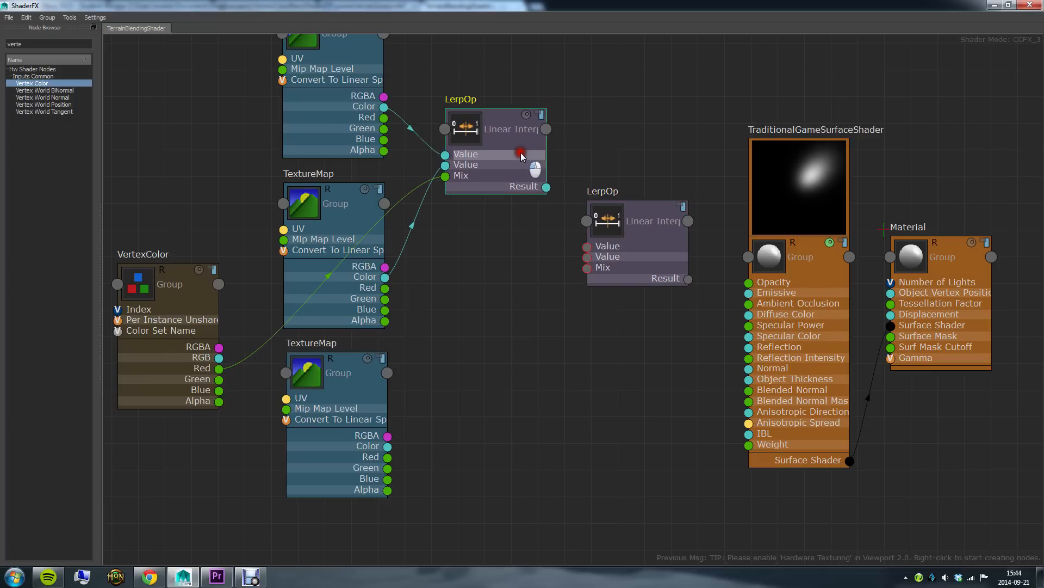
left_click_drag(547, 189, 587, 246)
left_click(355, 381)
left_click_drag(387, 447, 587, 257)
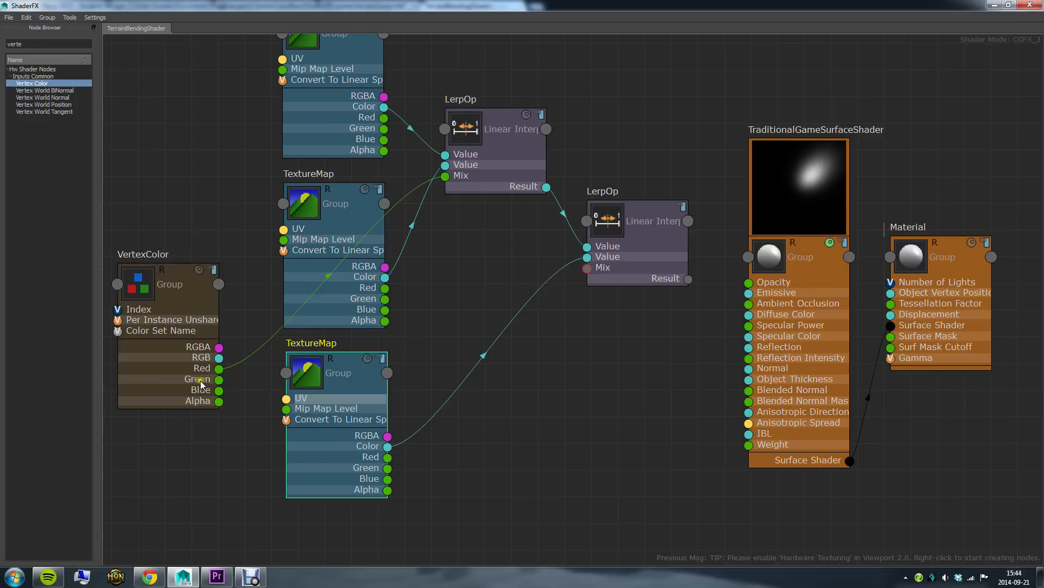
left_click_drag(219, 380, 589, 268)
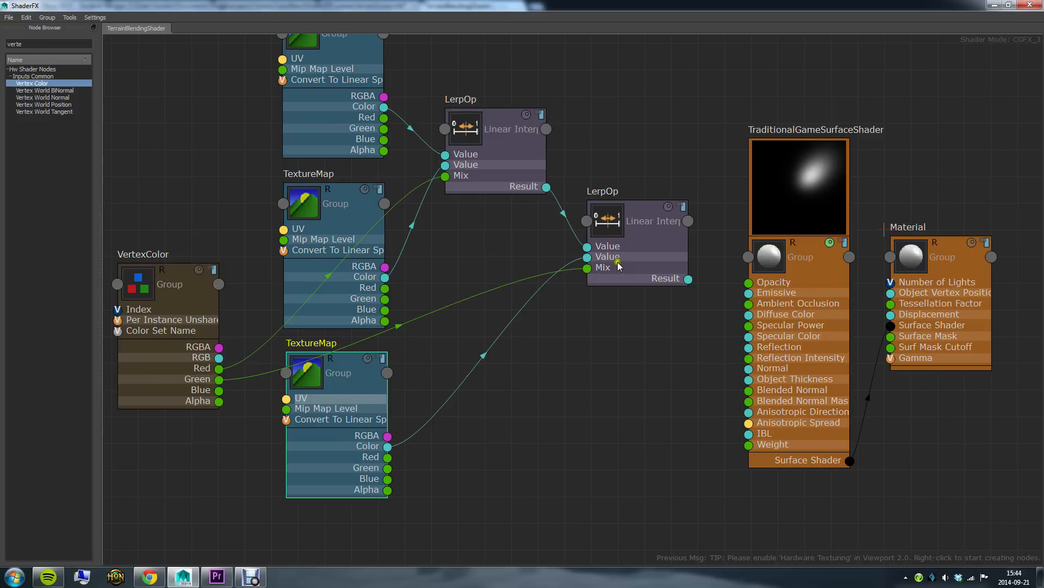
Connect the second LerpOp's Result to the Diffuse Color input of TraditionalGameSurfaceShader.
middle_click_drag(660, 338, 562, 377)
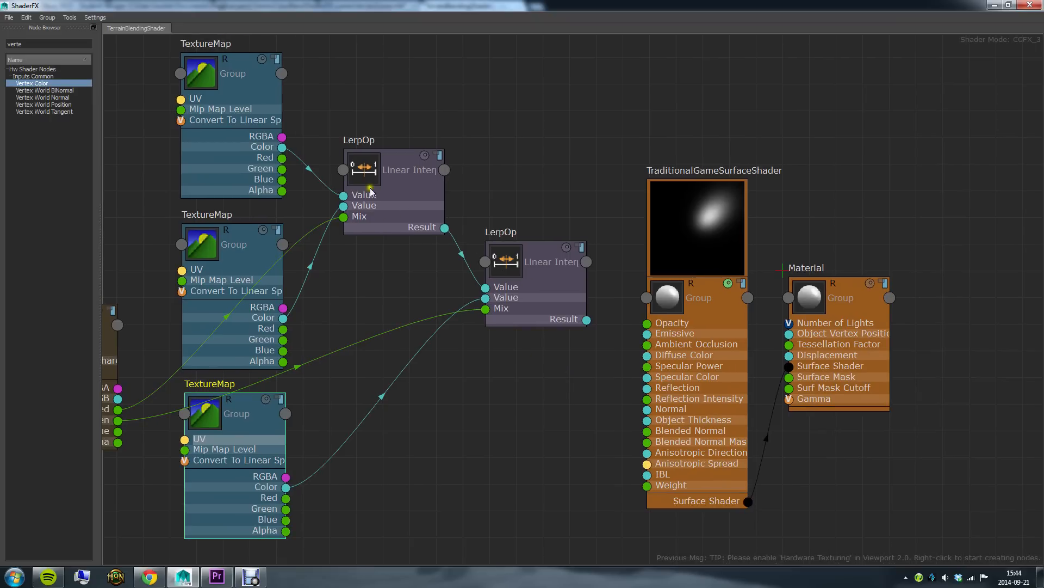
left_click_drag(586, 320, 647, 355)
scroll(617, 388, "down", 3)
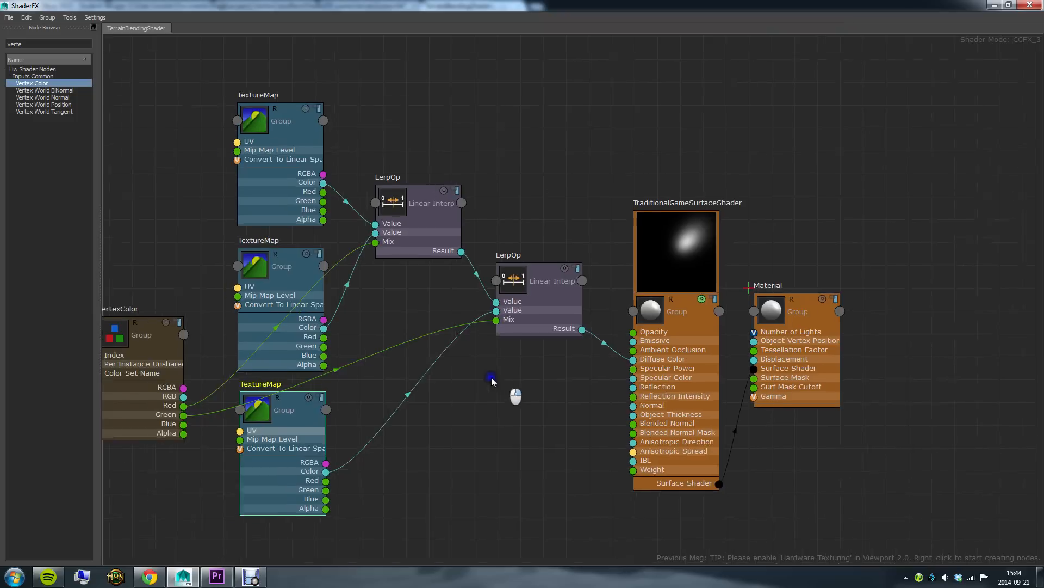
scroll(415, 340, "down", 1)
middle_click_drag(415, 341, 464, 310)
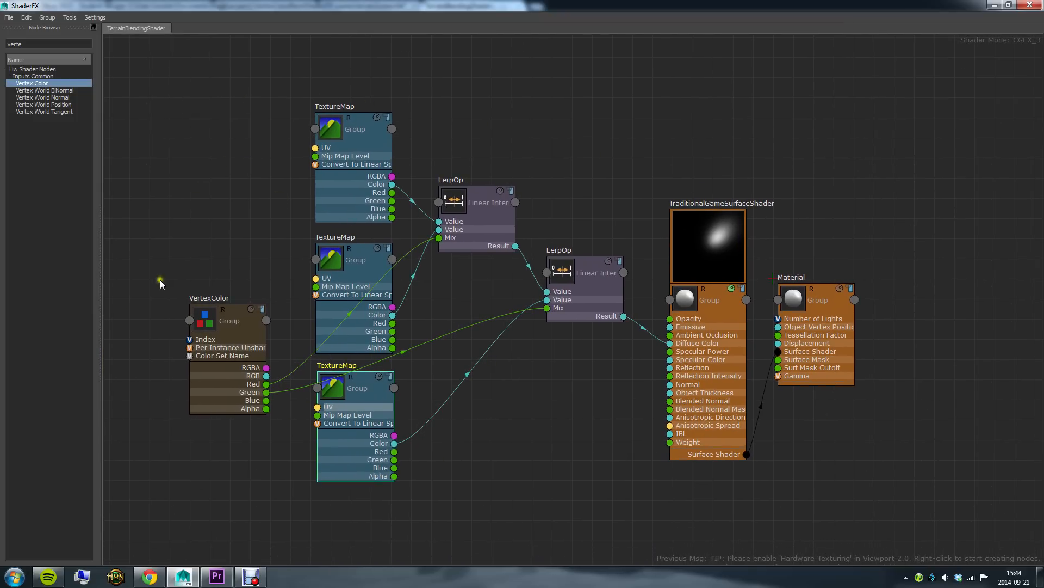
Restore the ShaderFX editor to a smaller floating window and move it aside to uncover the terrain.
left_click_drag(405, 5, 365, 54)
scroll(479, 315, "down", 3)
middle_click_drag(254, 245, 432, 159, "alt")
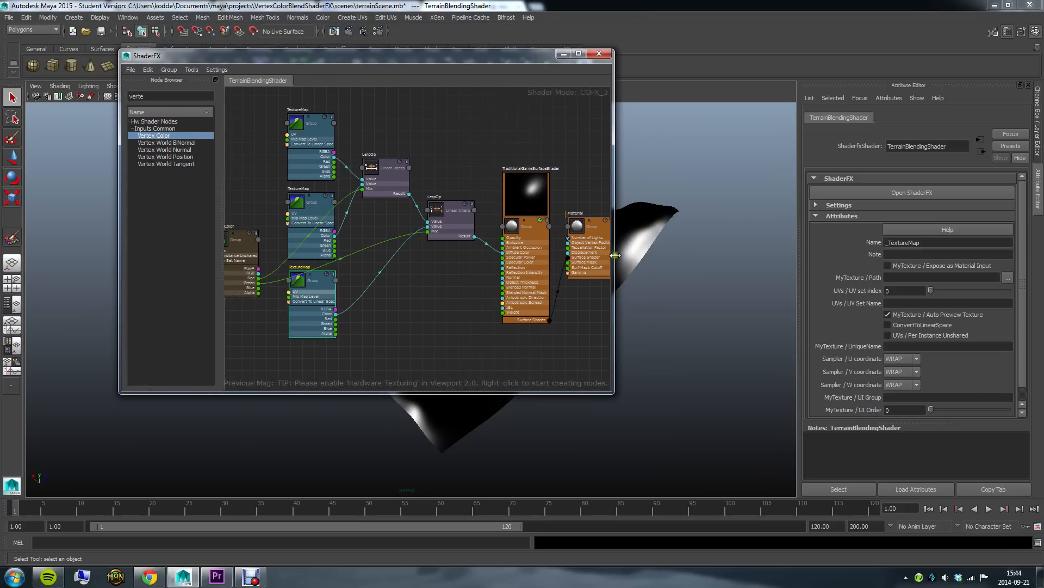
left_click_drag(368, 57, 656, 115)
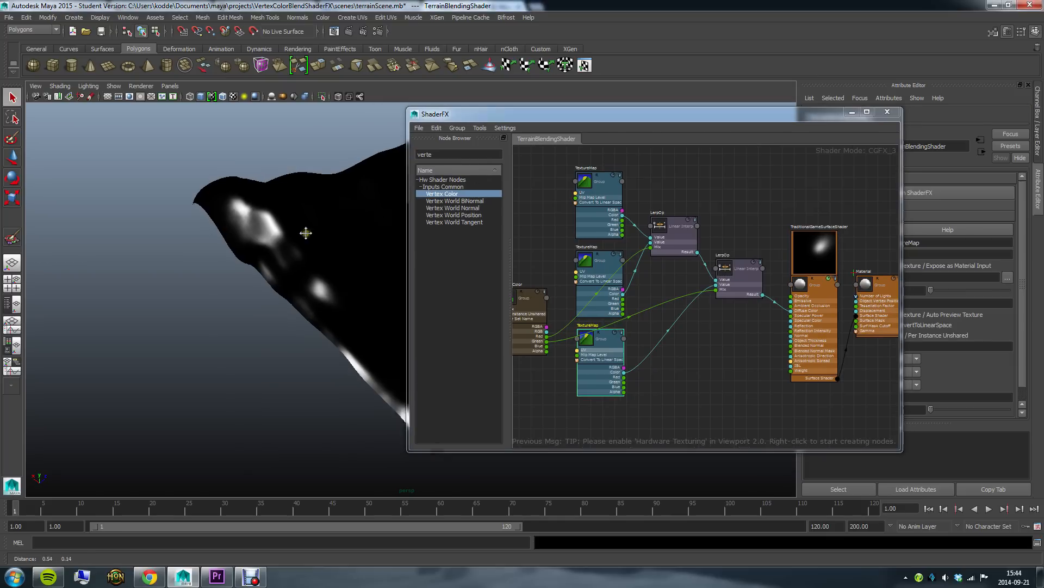
Select the terrain mesh, detach the Color commands as a floating window, and open the Color Set Editor.
middle_click_drag(303, 232, 256, 250, "alt")
left_click_drag(490, 114, 544, 108)
left_click_drag(392, 214, 333, 234, "alt")
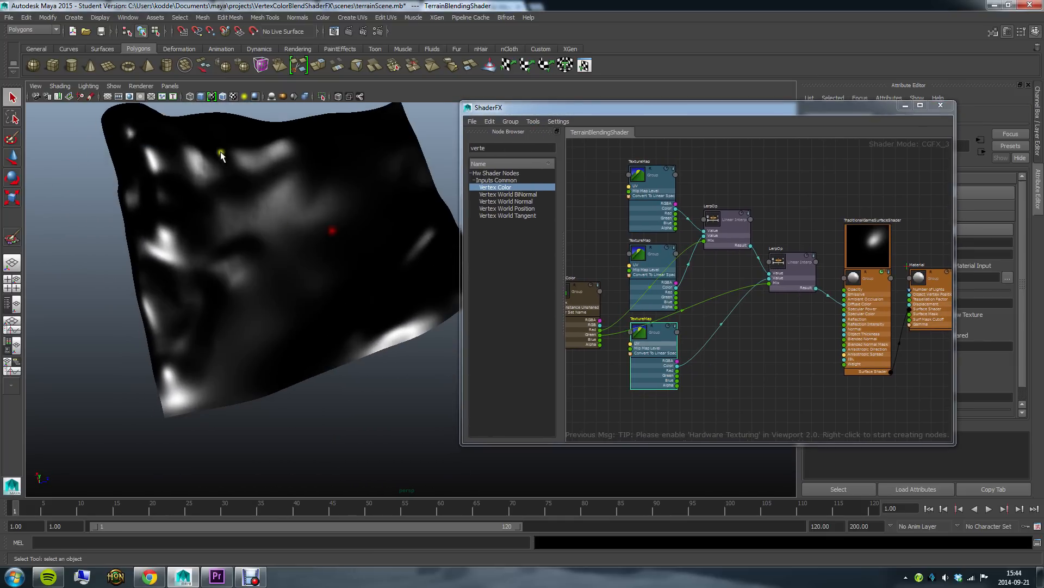
left_click_drag(224, 276, 341, 267, "alt")
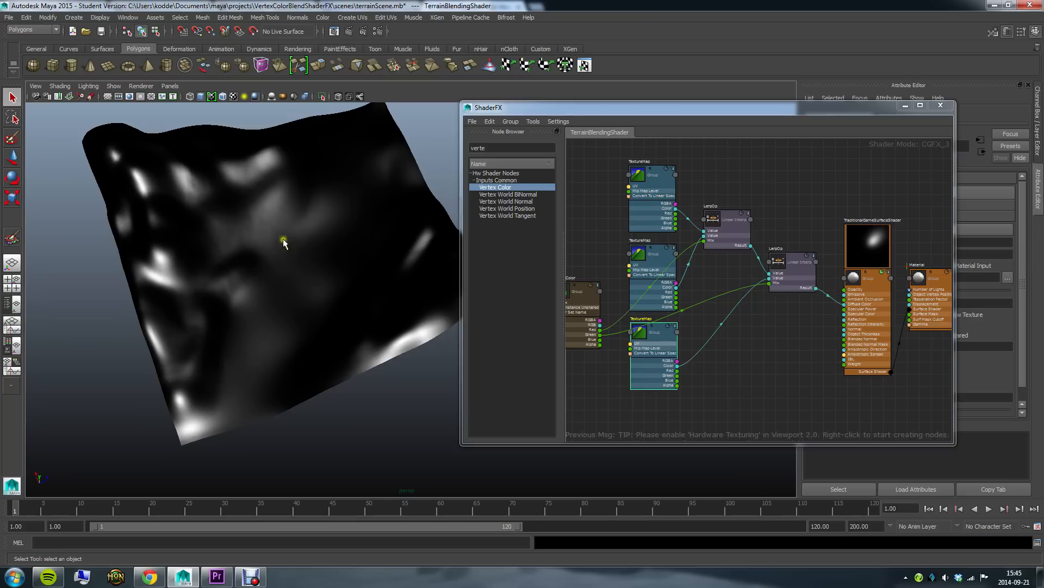
left_click(287, 152)
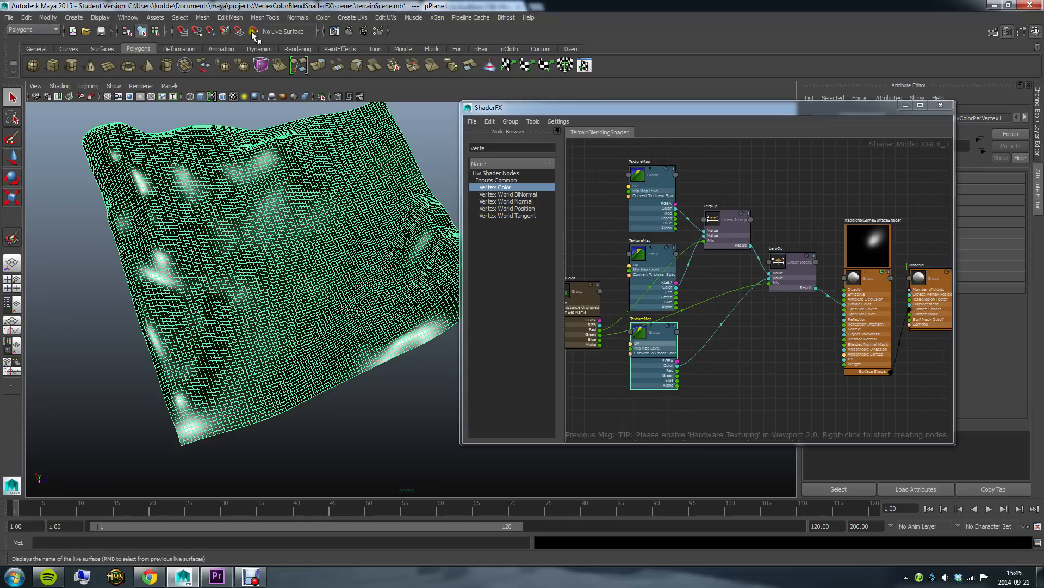
left_click(319, 18)
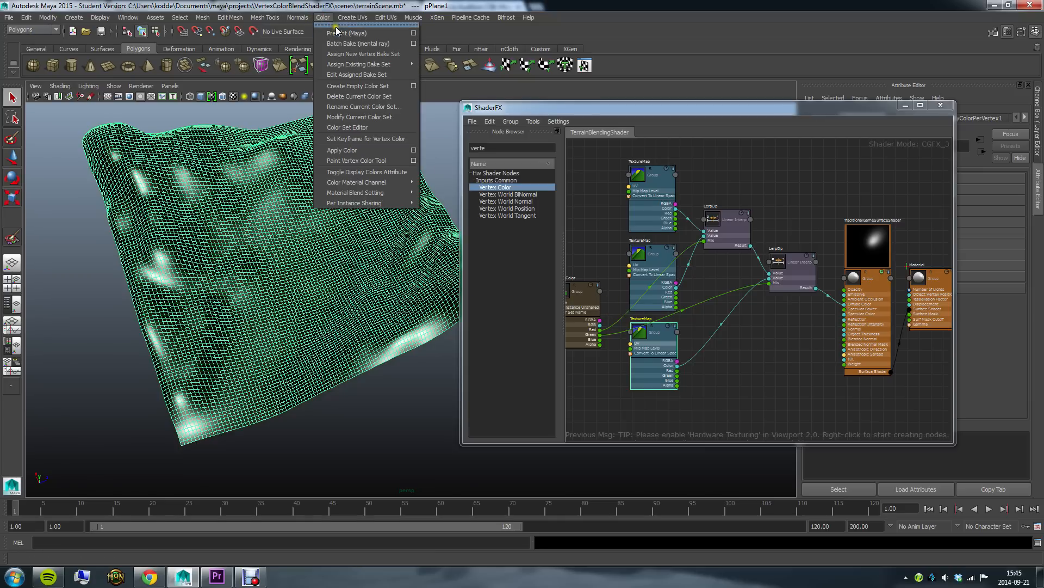
left_click(333, 25)
left_click_drag(245, 69, 72, 114)
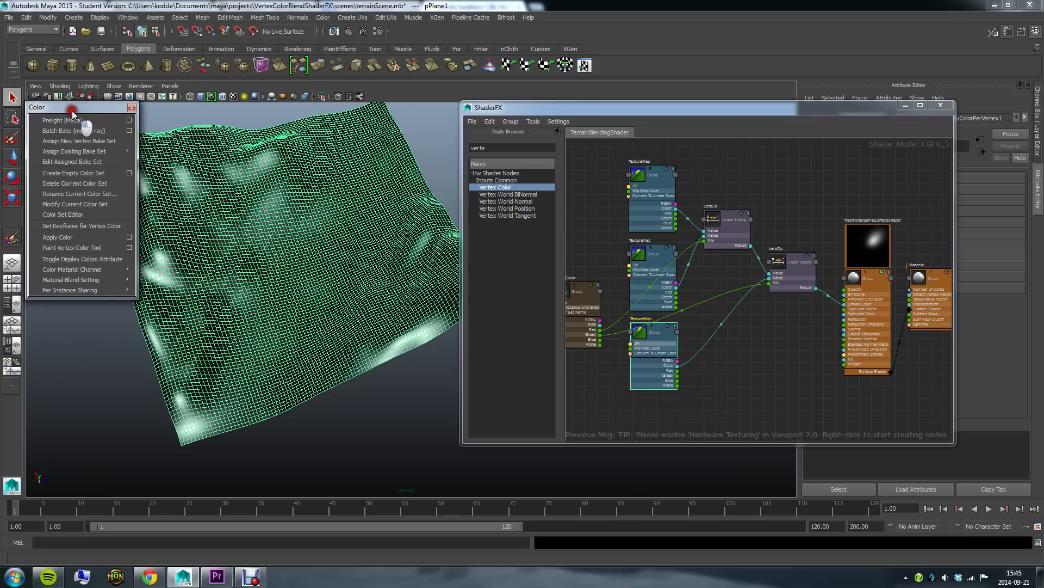
left_click(74, 217)
left_click_drag(298, 292, 383, 306, "alt")
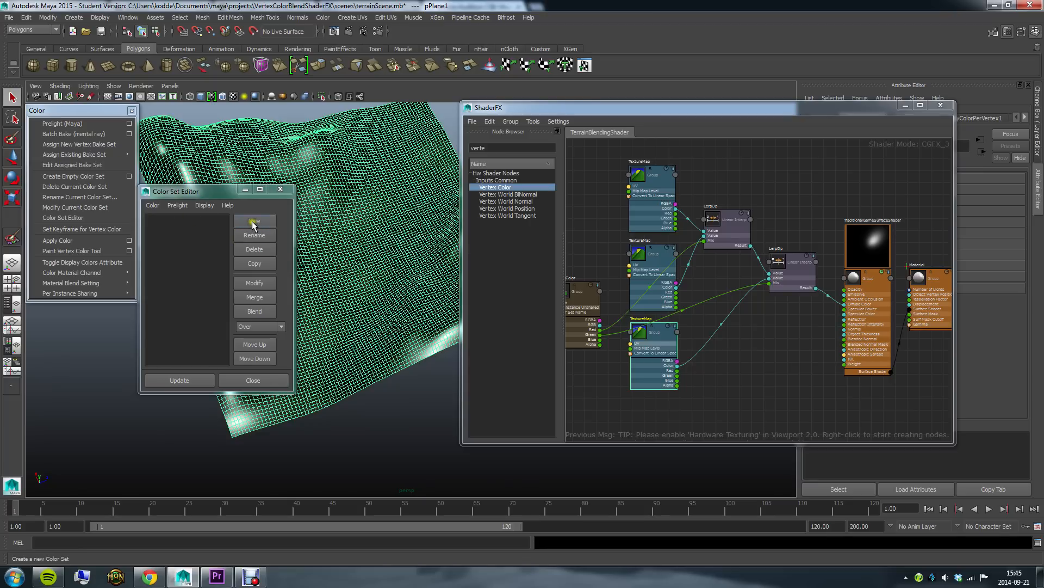
Apply black vertex color with alpha 1 to the whole terrain, then reselect the mesh to refresh the Color Set Editor.
left_click(130, 241)
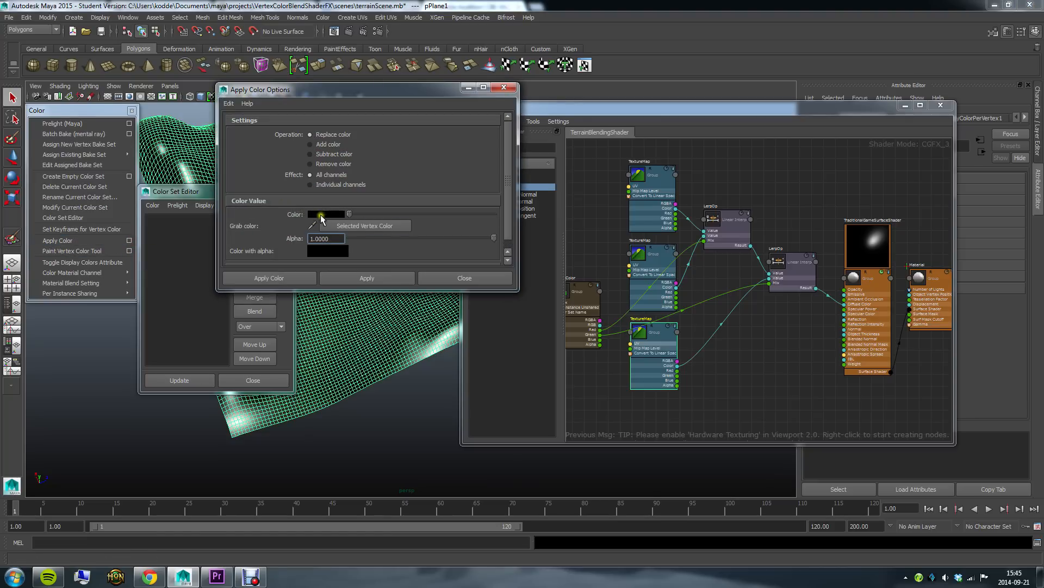
left_click_drag(509, 185, 524, 233)
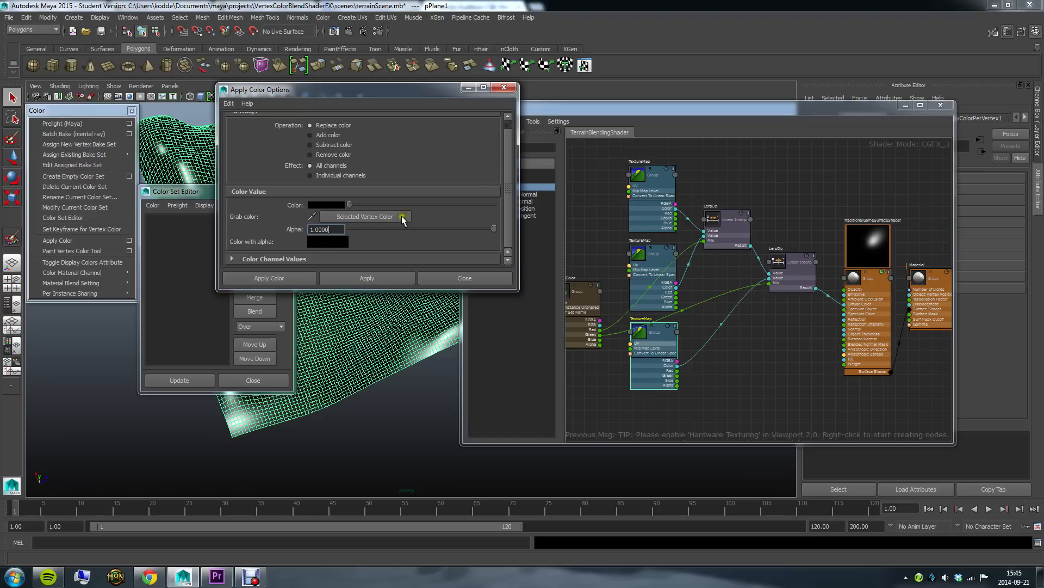
left_click(271, 278)
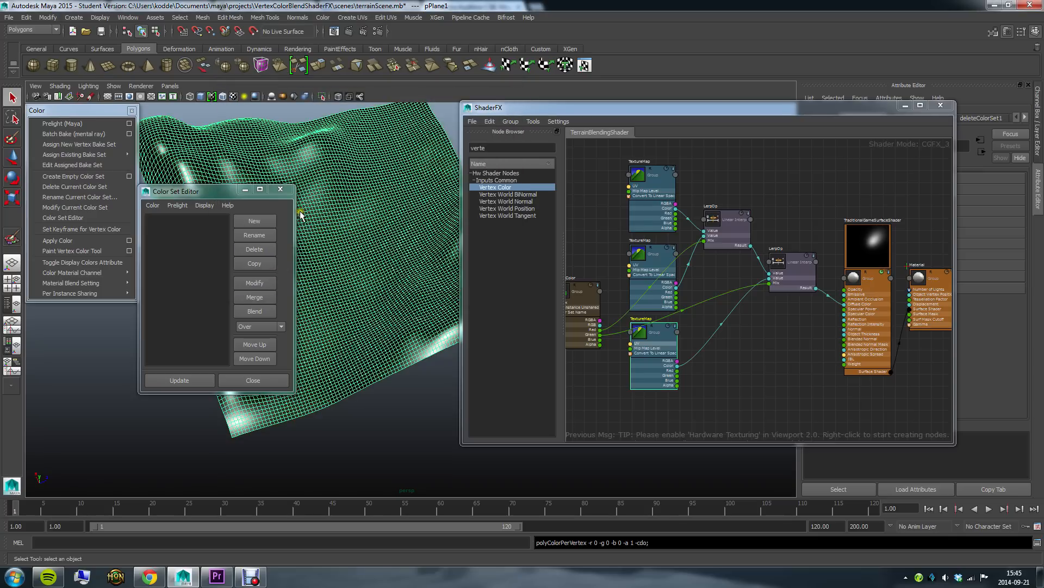
left_click_drag(176, 198, 155, 202)
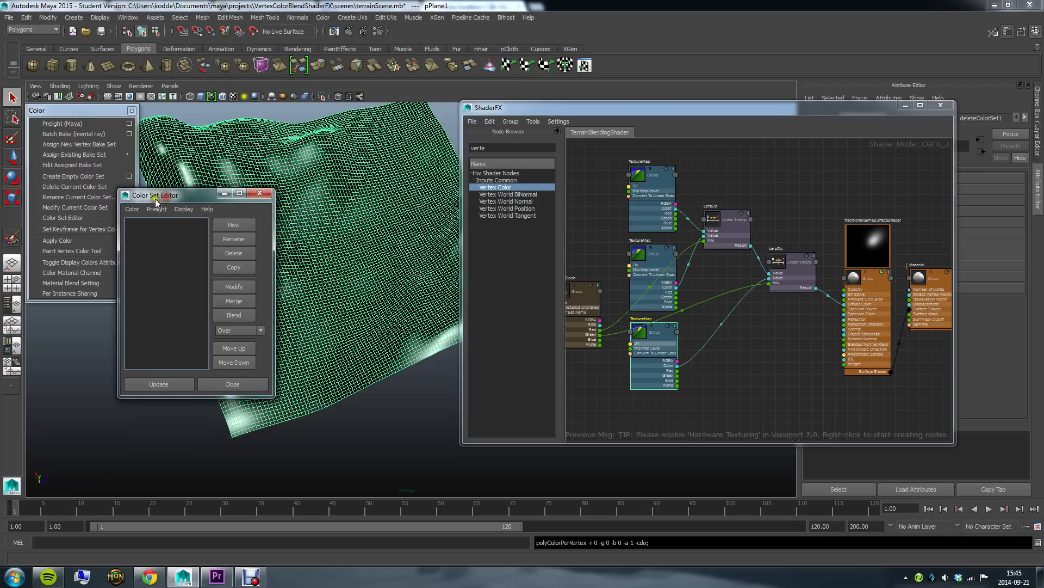
left_click(408, 404)
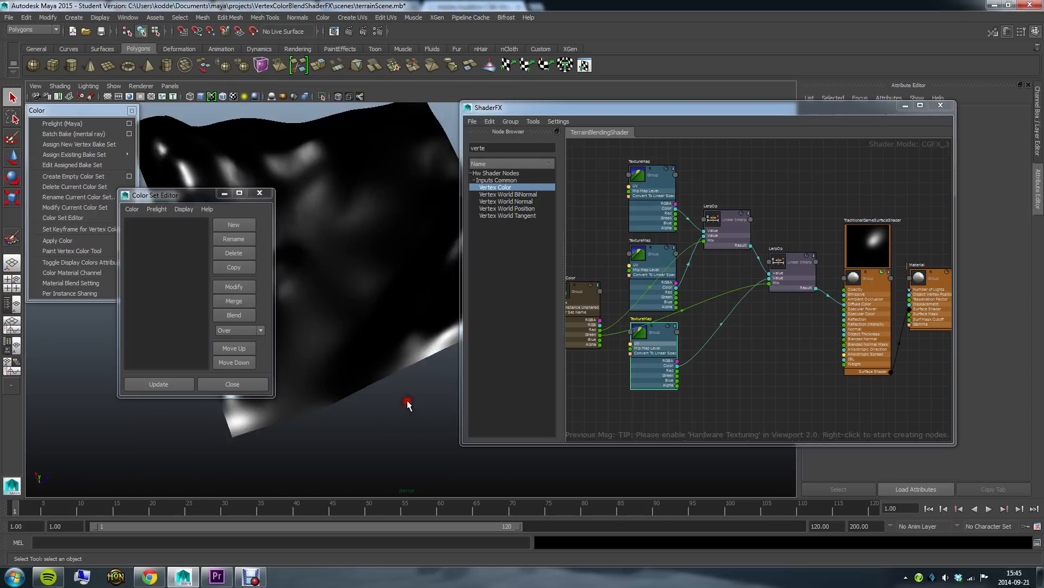
left_click(366, 307)
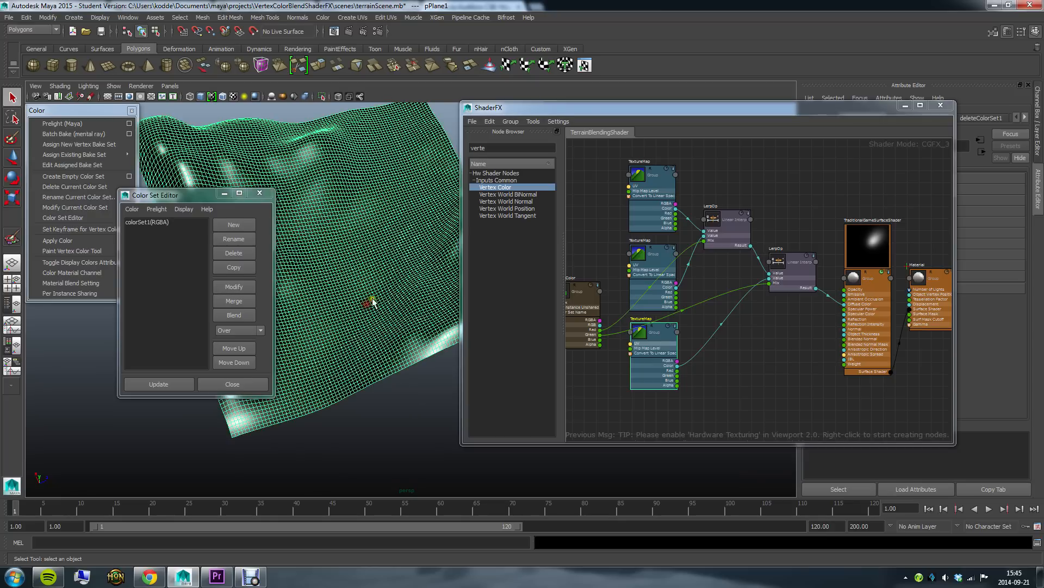
Rename the terrain's color set as splat and close the Color Set Editor.
left_click(154, 224)
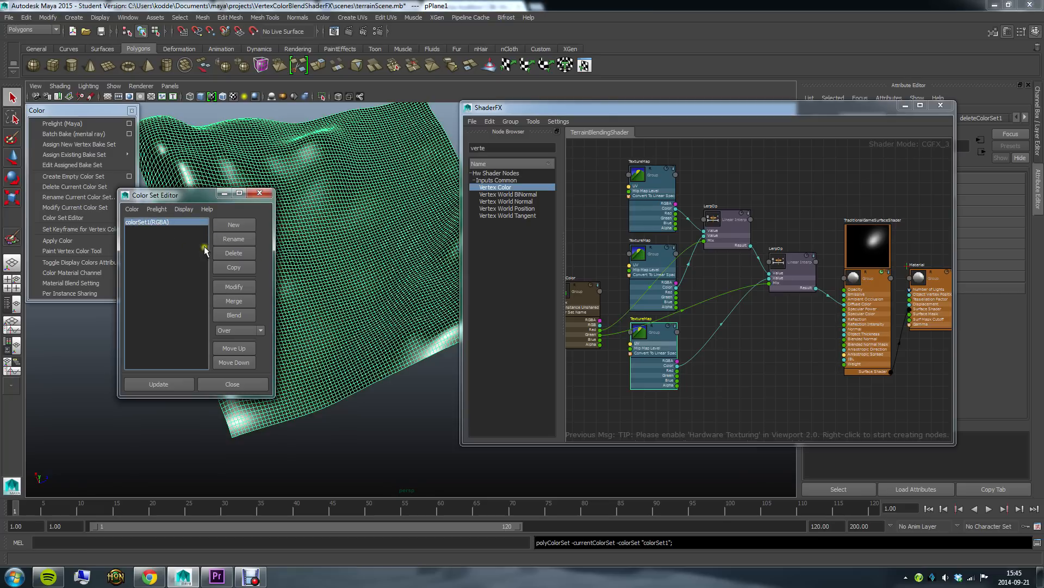
left_click(233, 239)
double_click(536, 288)
type("splat")
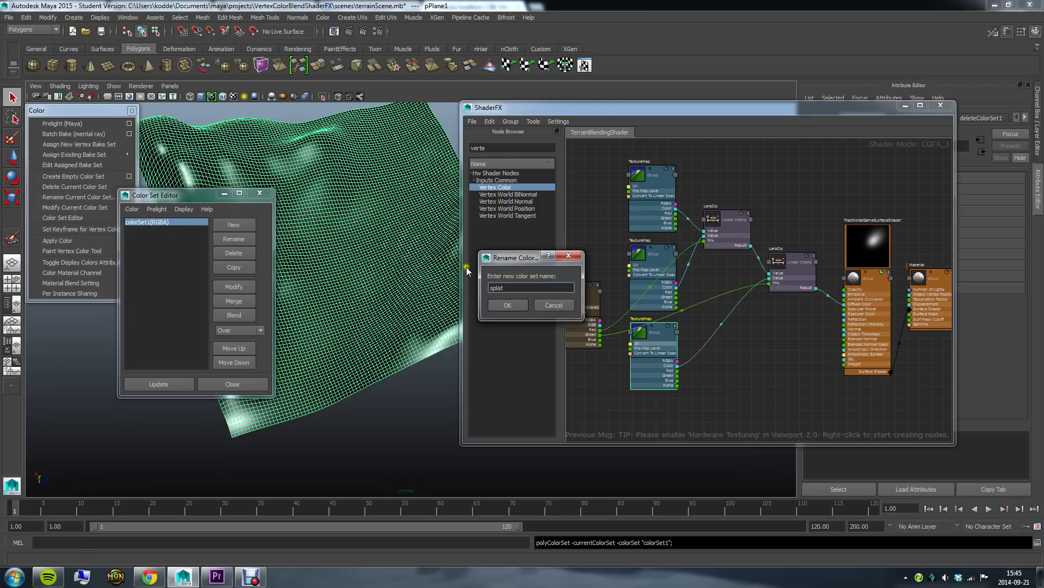
left_click(507, 305)
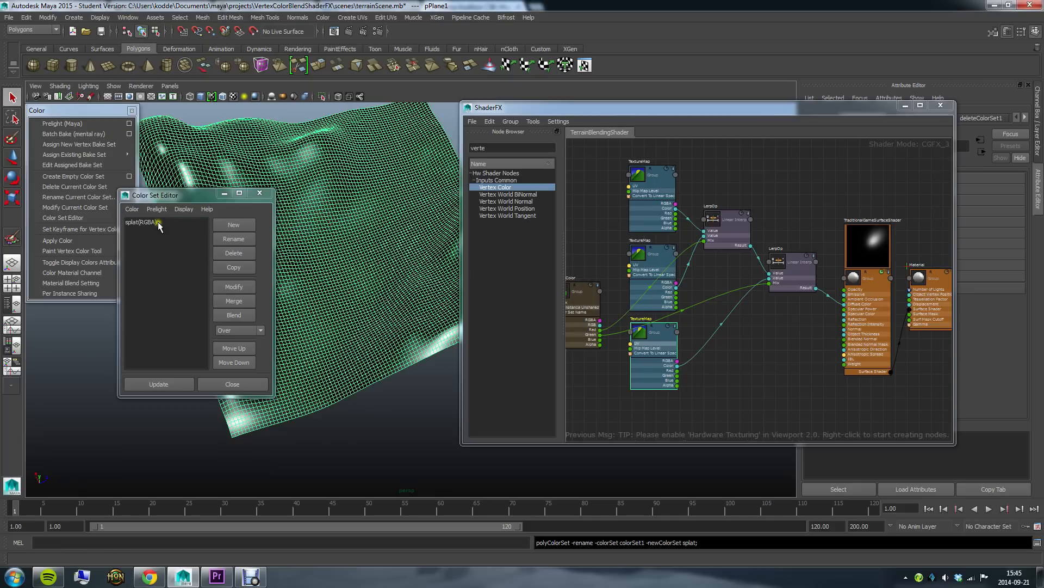
left_click(259, 192)
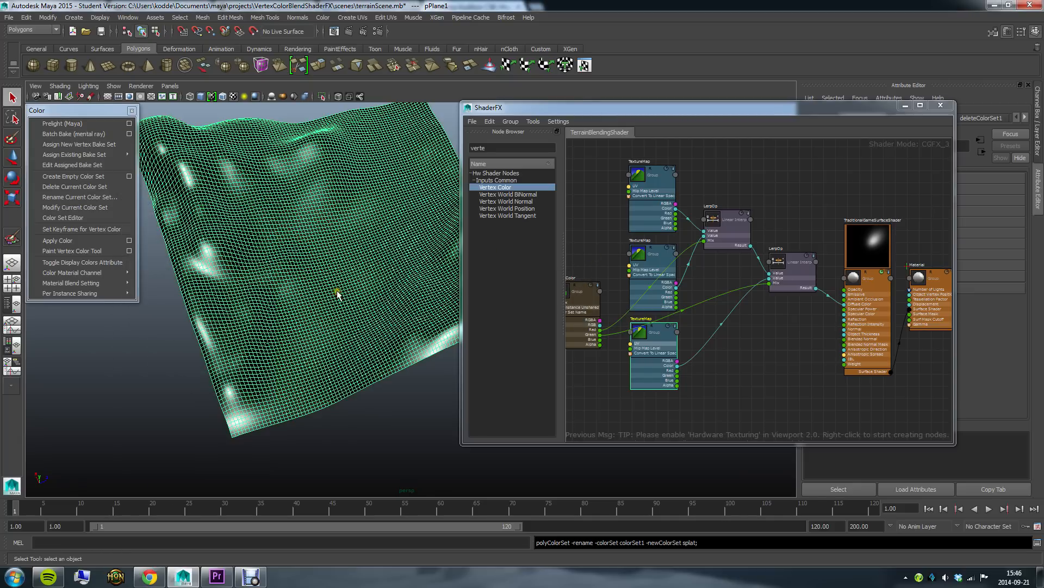
Set the color set name of the VertexColor node in the ShaderFX graph to splat.
middle_click_drag(582, 244, 651, 240)
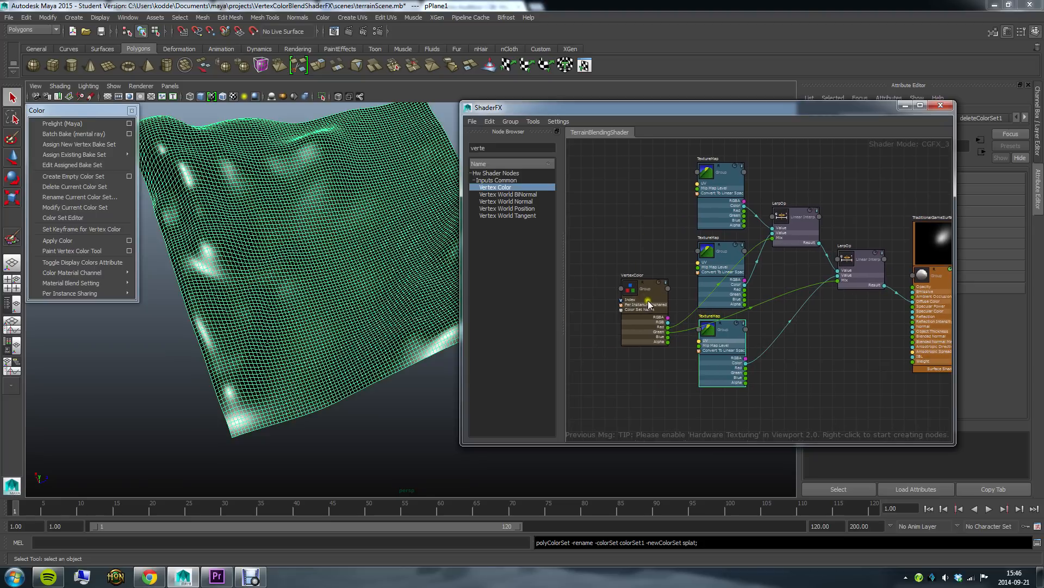
left_click_drag(688, 112, 374, 125)
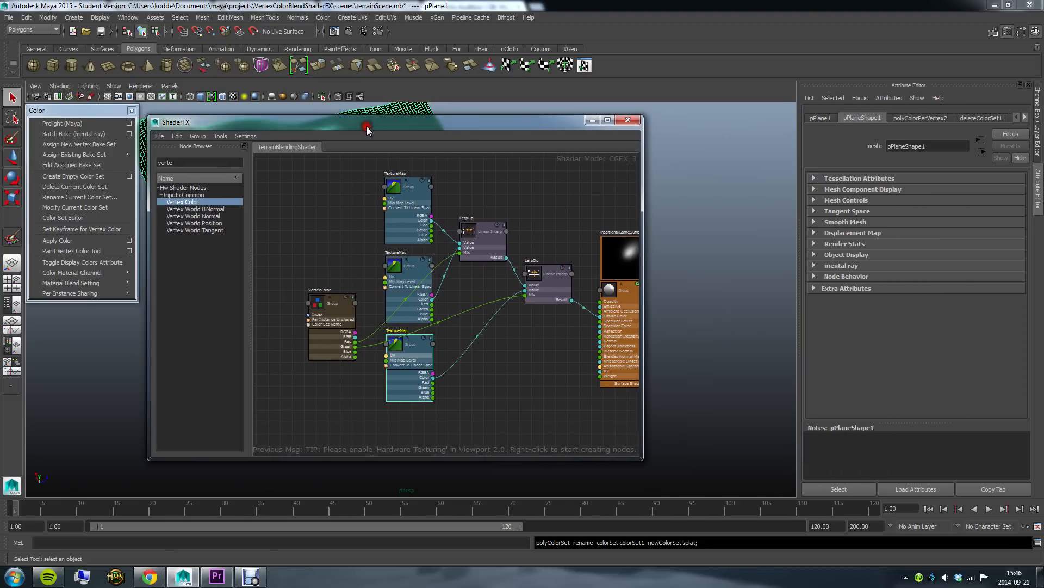
left_click(330, 313)
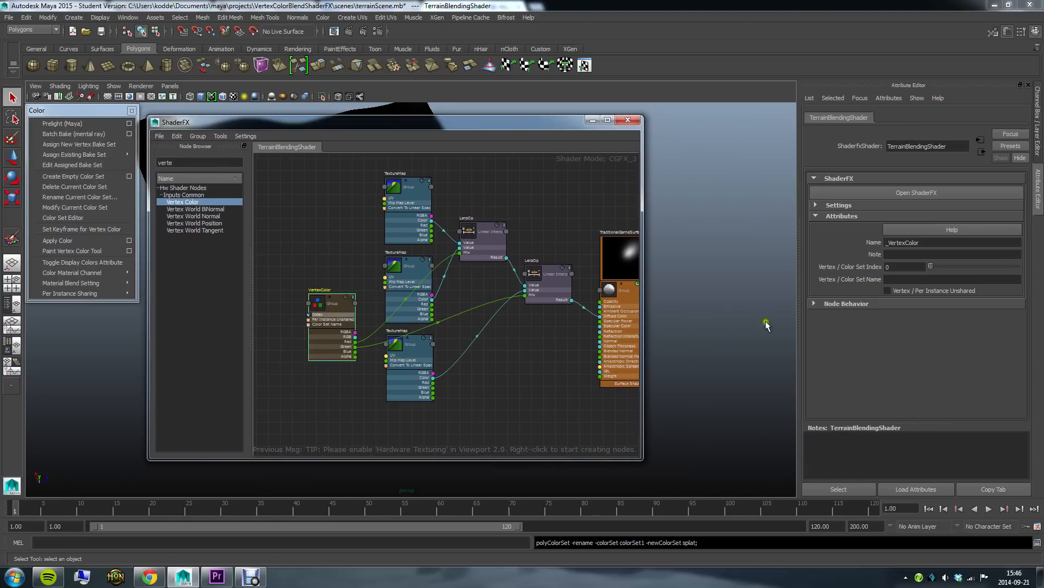
left_click(409, 210)
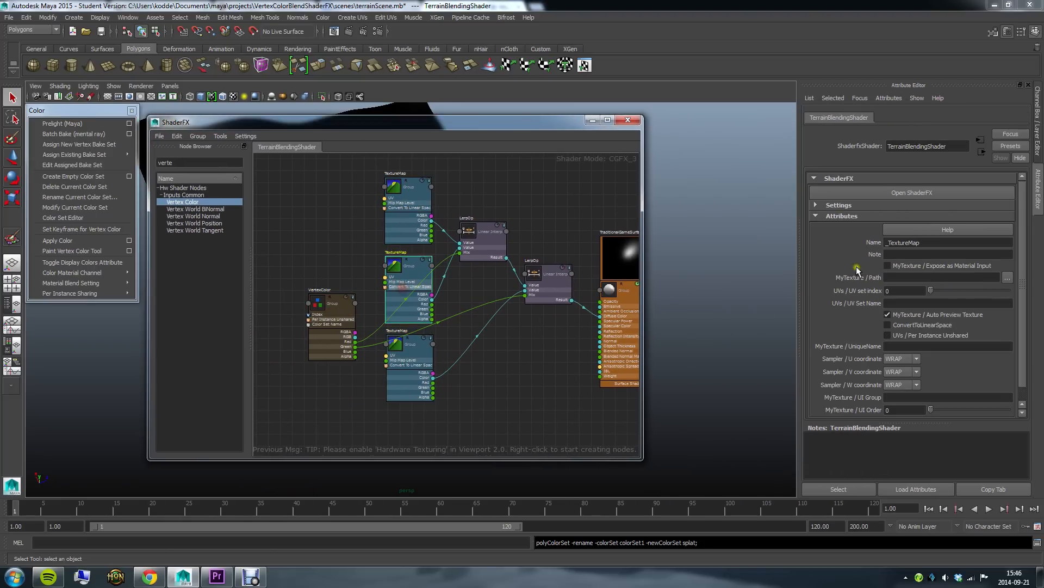
left_click(631, 267)
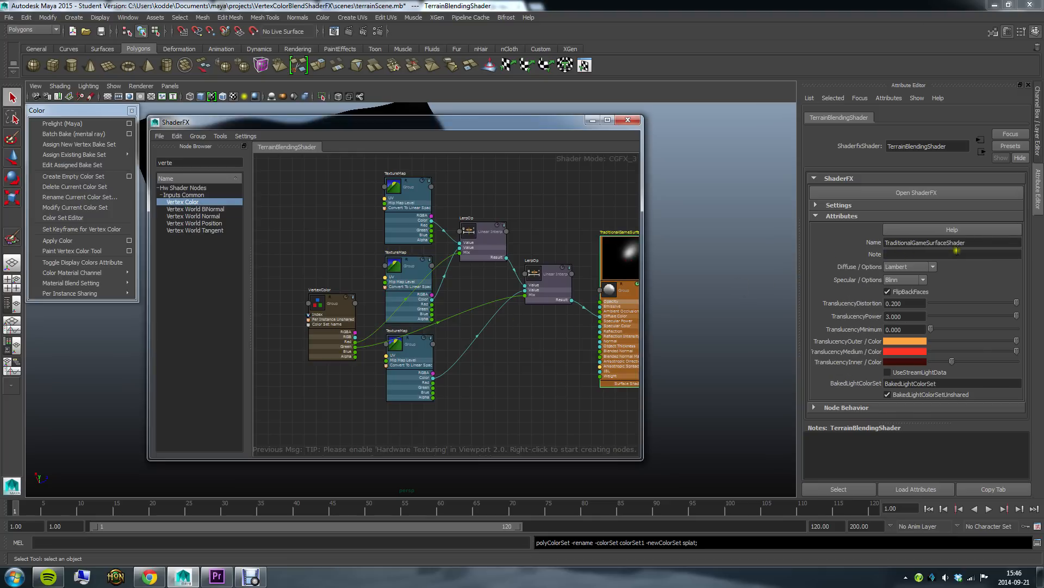
left_click(341, 323)
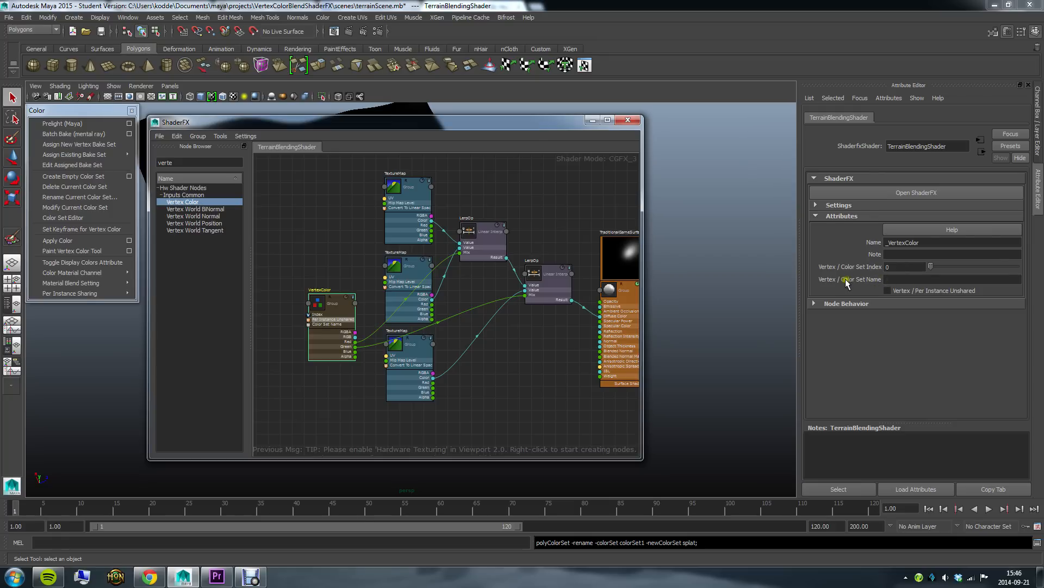
left_click(903, 280)
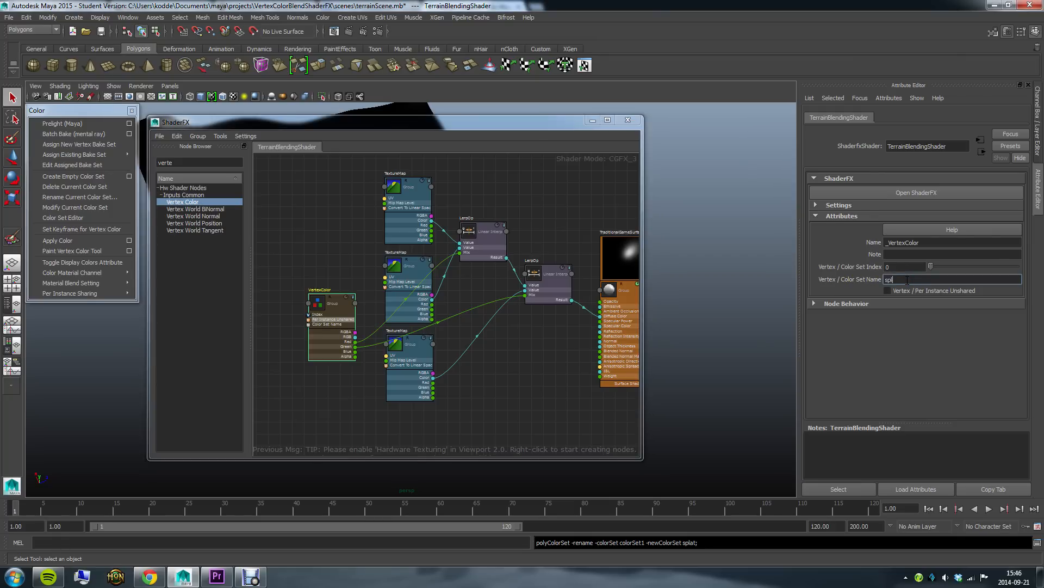
key("Return")
Load grass.jpg from the project's sourceimages folder into the uppermost Texture Map and check it on the terrain.
left_click_drag(458, 123, 369, 118)
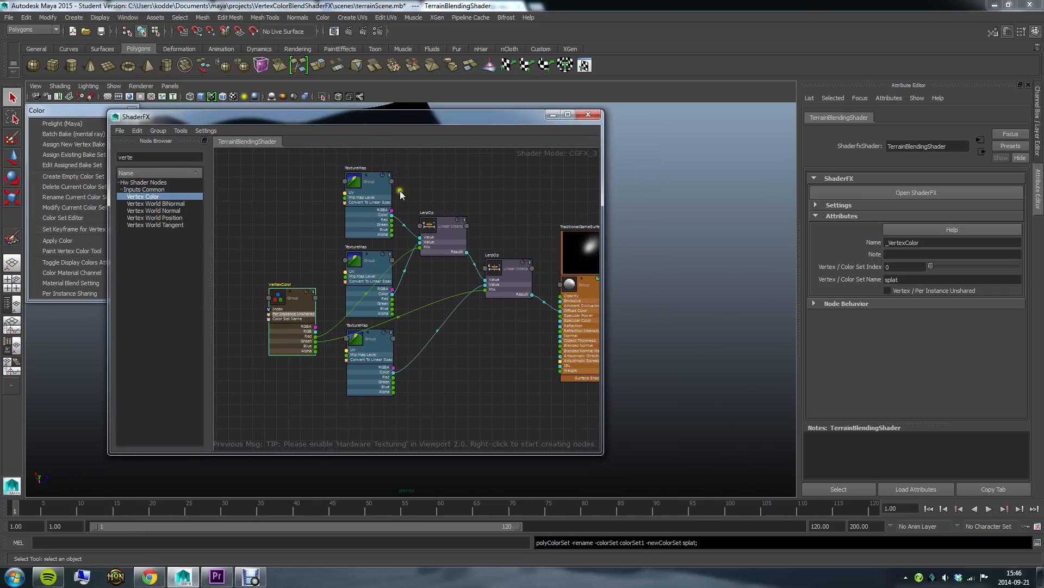
left_click(379, 234)
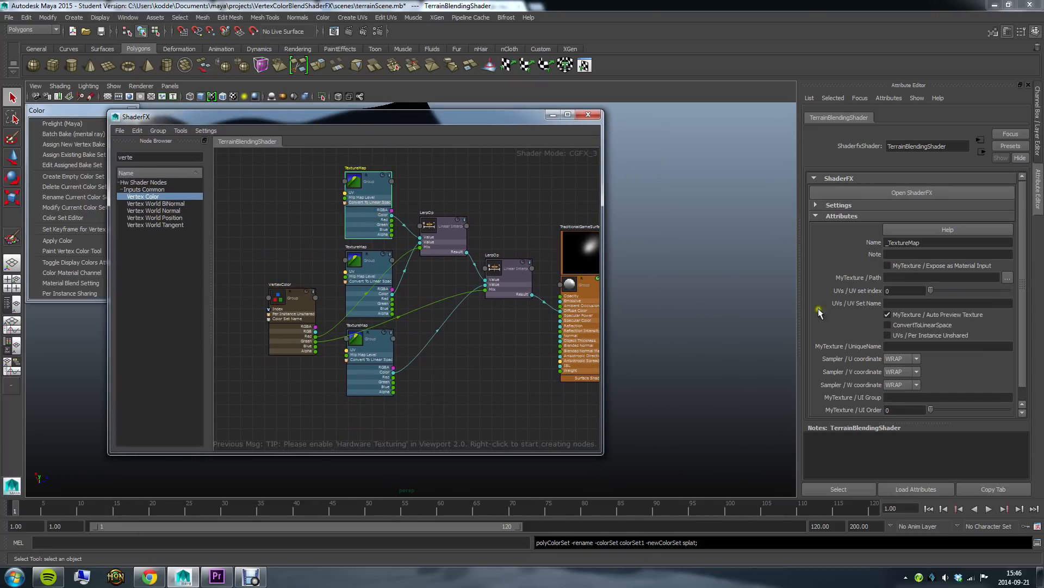
left_click(1007, 278)
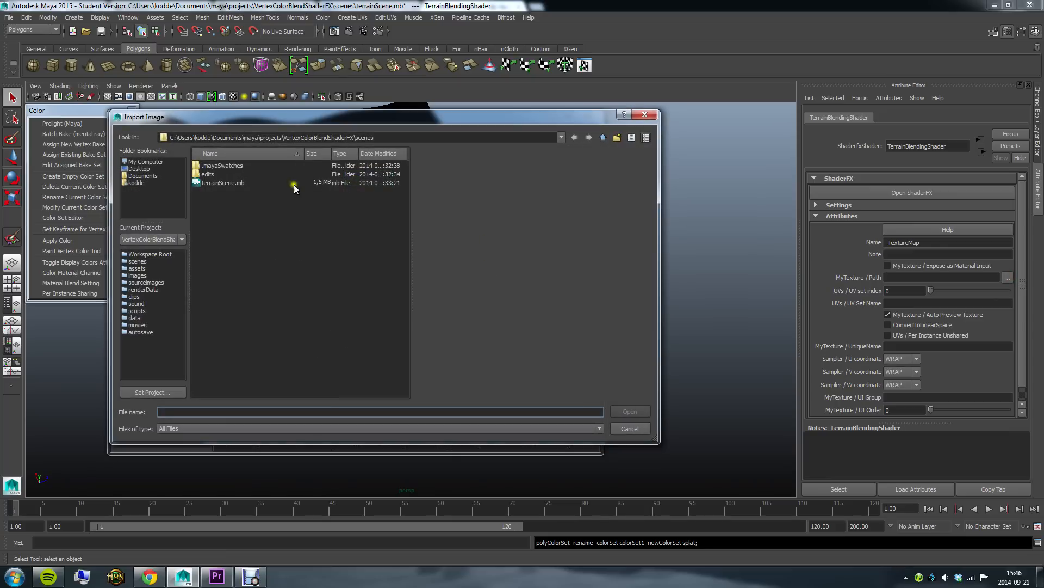
left_click(146, 282)
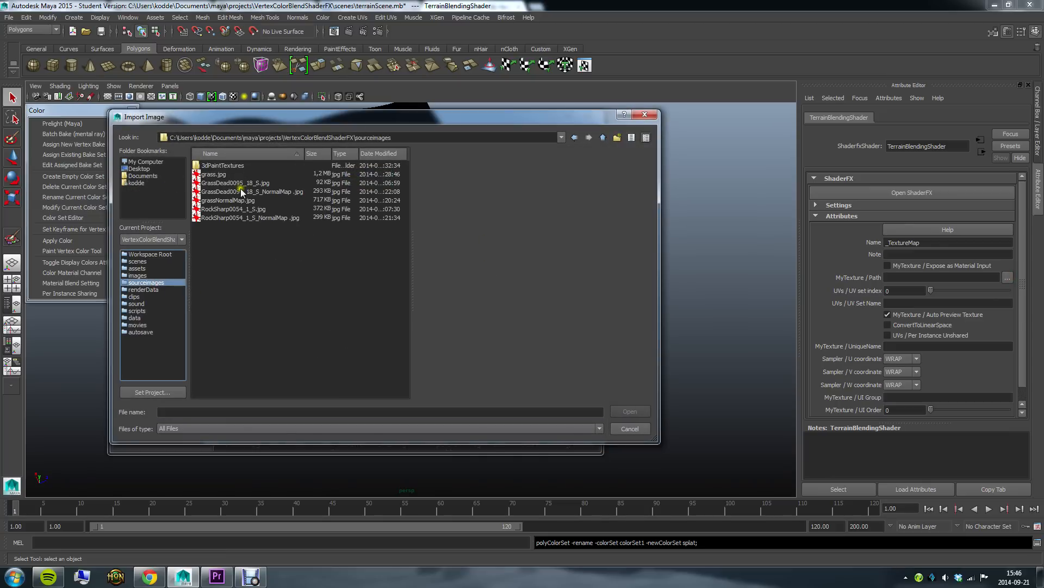
left_click(213, 174)
left_click(621, 412)
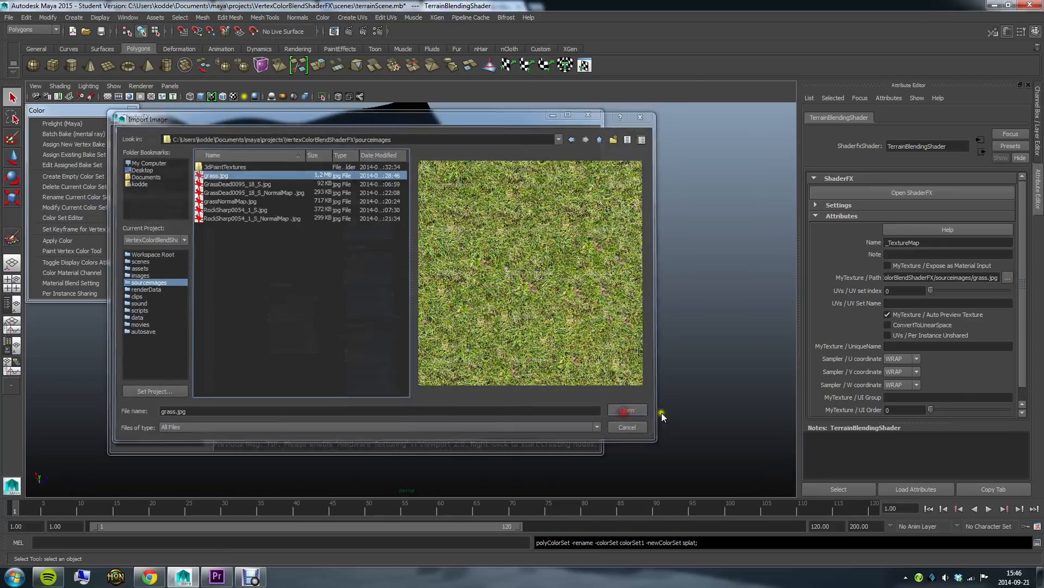
left_click_drag(426, 133, 690, 183)
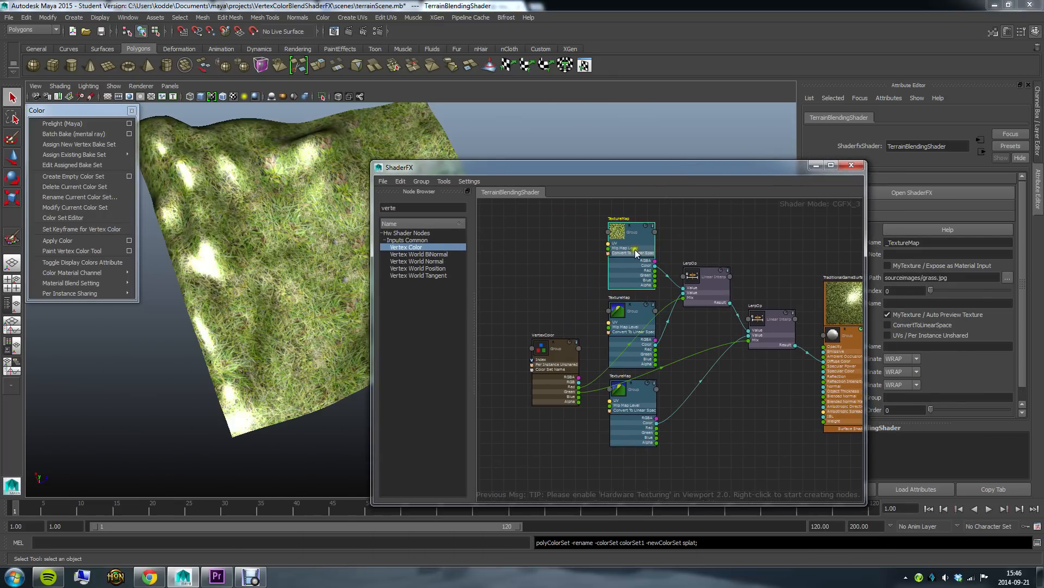
left_click_drag(246, 271, 270, 276, "alt")
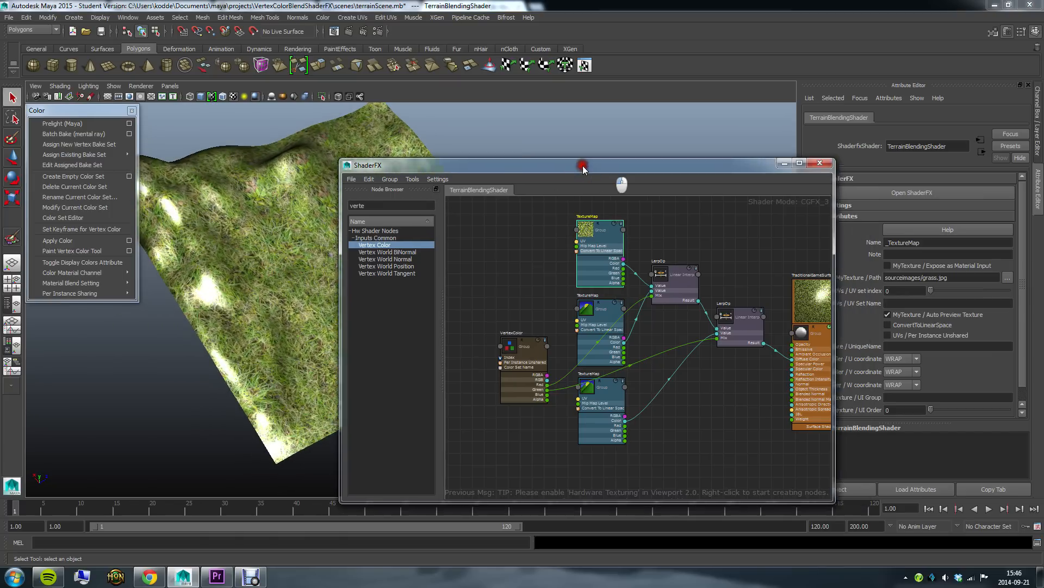
Load GrassDead0095_18_S.jpg from sourceimages into the middle Texture Map.
left_click_drag(622, 167, 392, 145)
left_click(406, 300)
left_click_drag(410, 322, 411, 305)
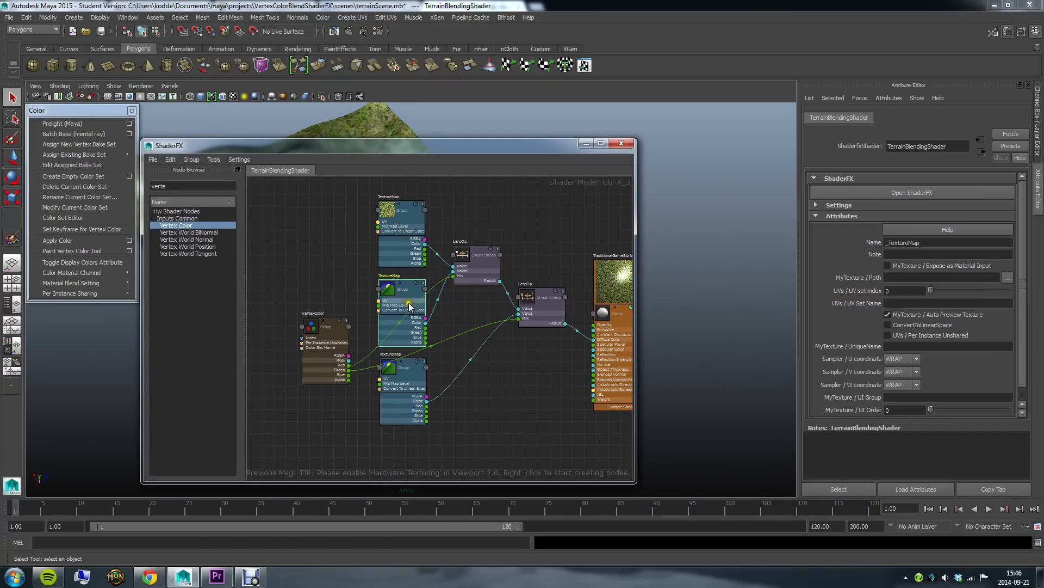
left_click(1007, 277)
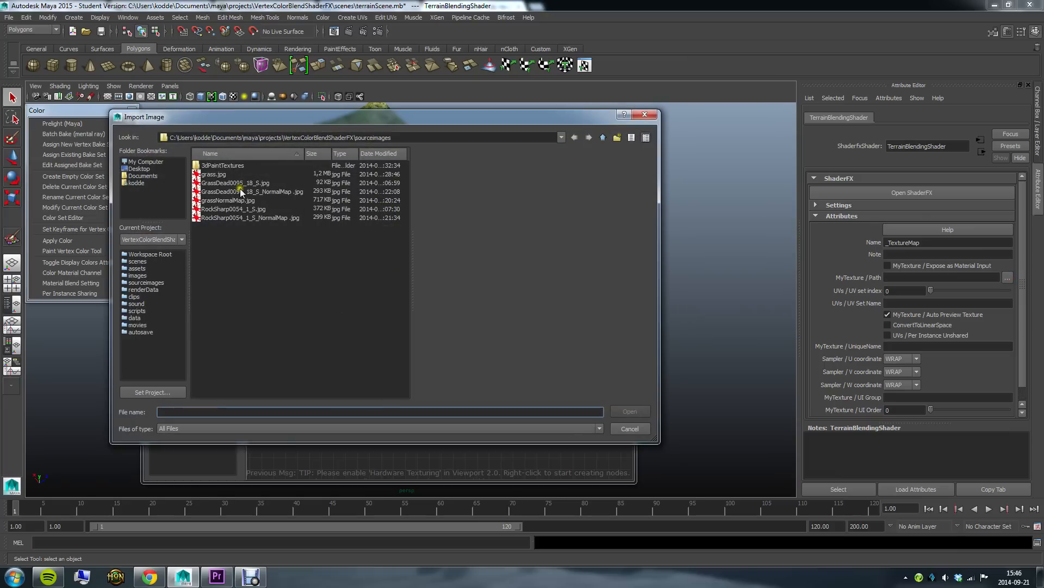
left_click(214, 183)
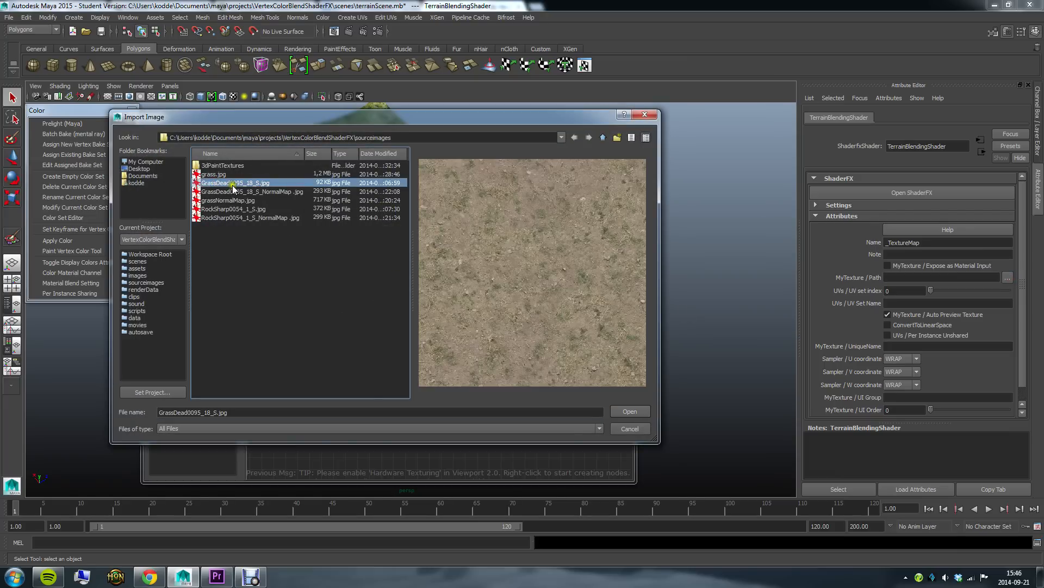
left_click(623, 411)
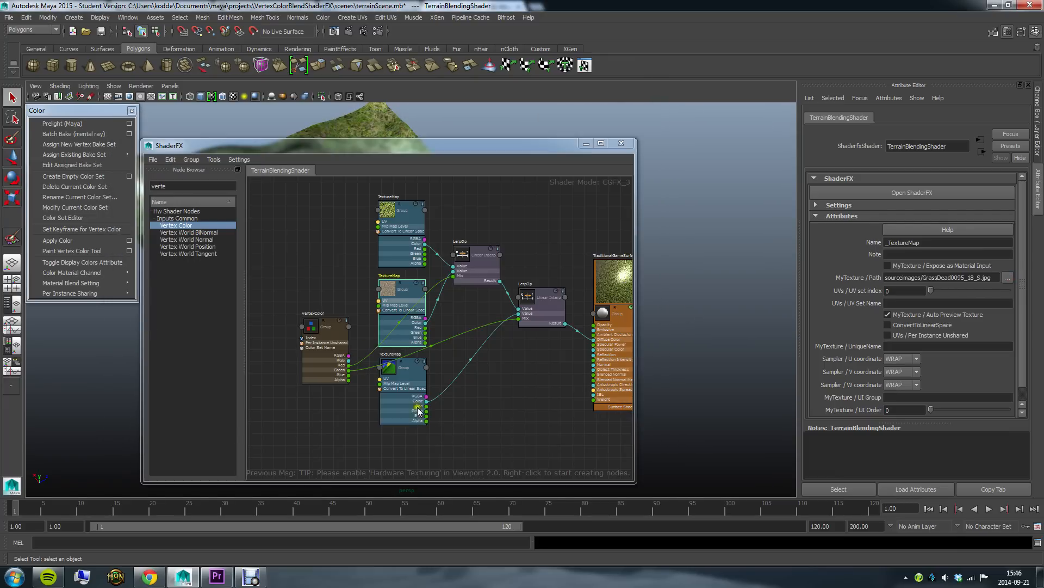
Load RockSharp0054_1_S.jpg from sourceimages into the lowest Texture Map and minimize the ShaderFX window to expose the terrain.
left_click(414, 389)
left_click(1007, 278)
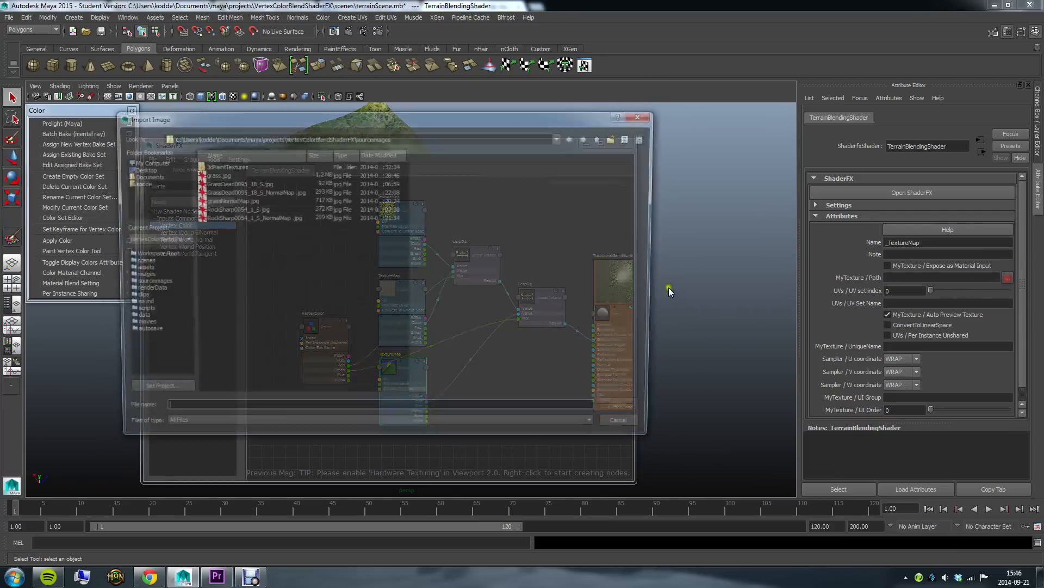
left_click(237, 209)
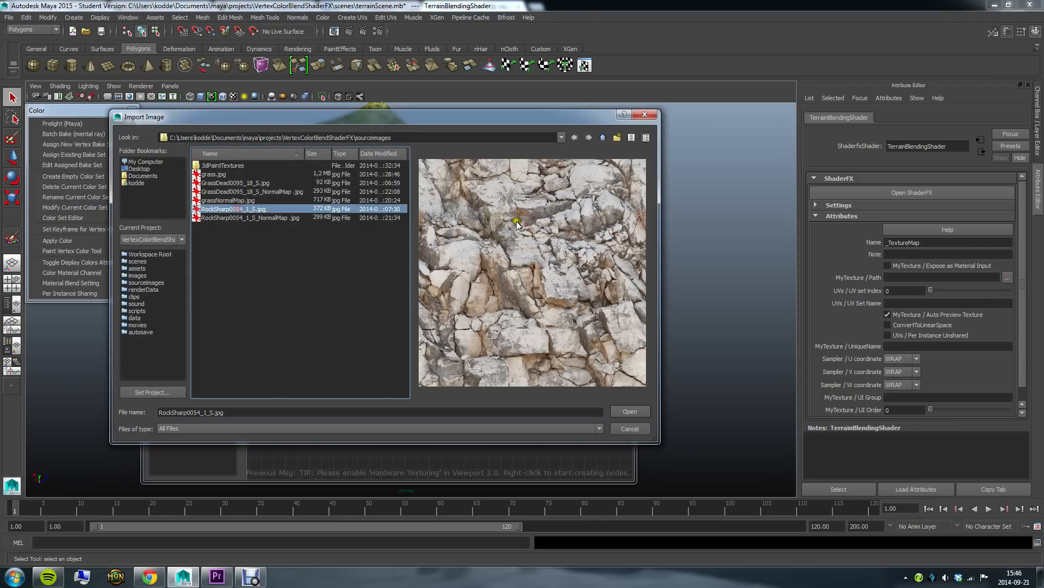
left_click(630, 412)
left_click_drag(361, 158, 644, 138)
left_click(914, 131)
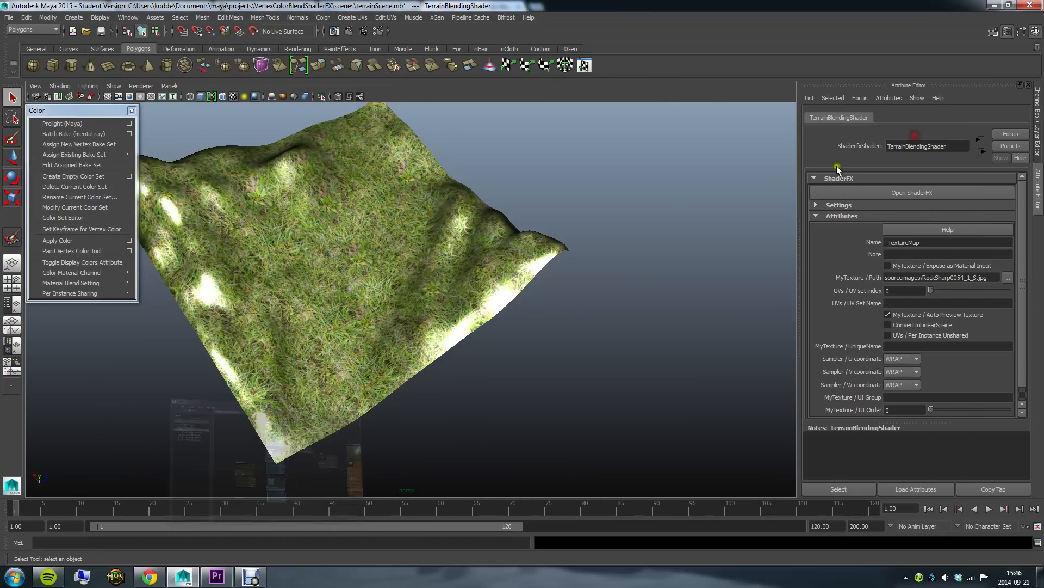
left_click_drag(404, 291, 437, 290, "alt")
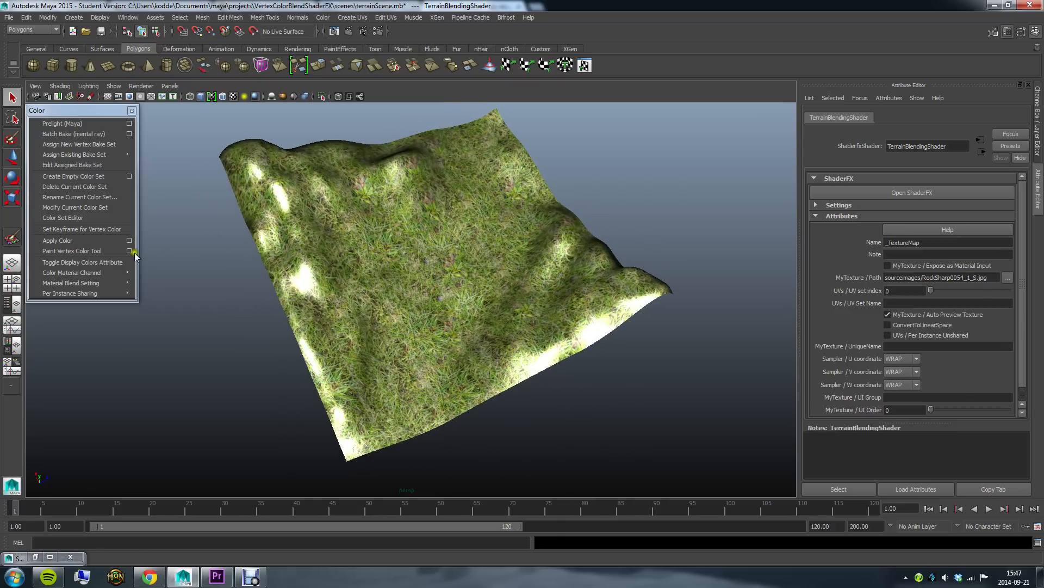
left_click_drag(487, 312, 441, 236, "alt")
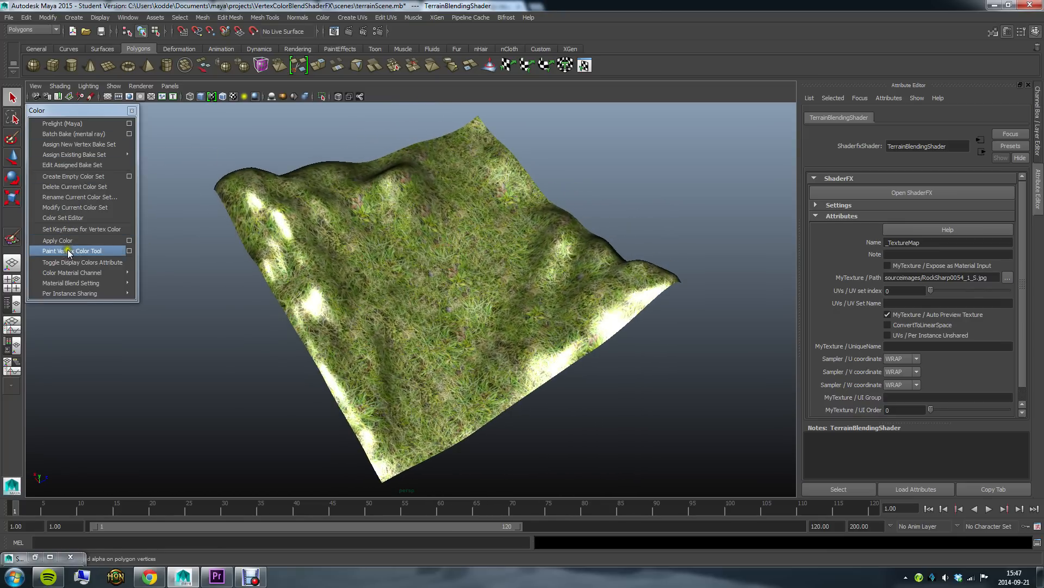
Open the Paint Vertex Color Tool's settings and close the floating Color menu.
left_click(129, 251)
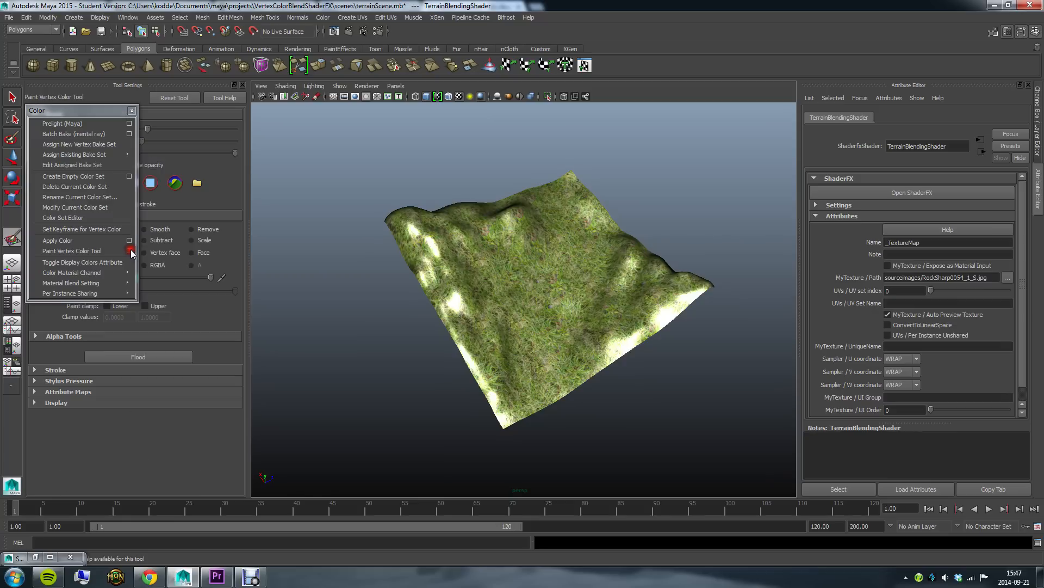
left_click(131, 112)
left_click_drag(472, 274, 436, 273, "alt")
right_click_drag(437, 273, 499, 288, "alt")
middle_click_drag(499, 289, 466, 280, "alt")
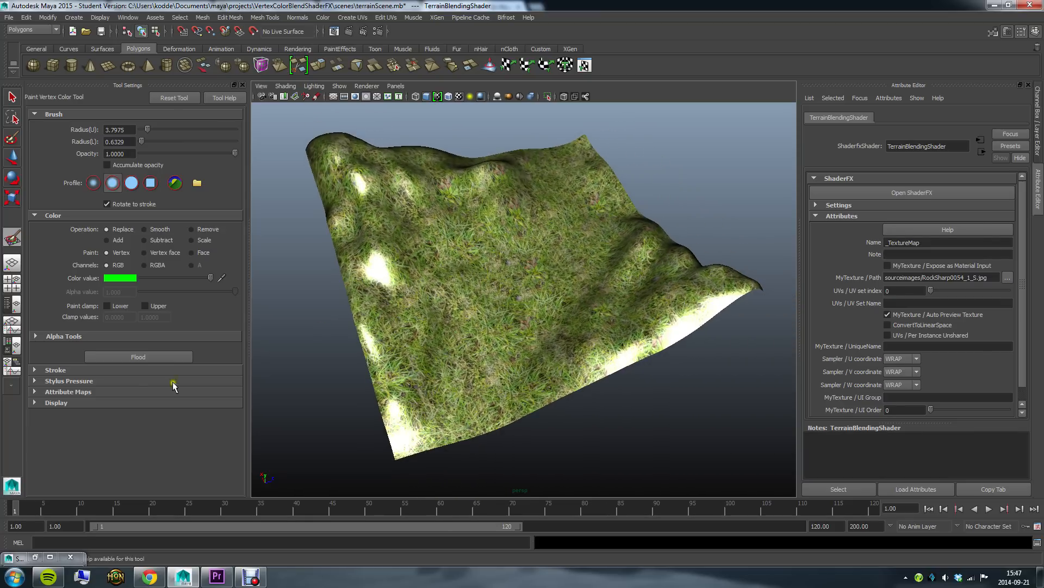
Select the terrain mesh for the Paint Vertex Color Tool and turn off Show wireframe in the tool's display settings.
left_click(57, 402)
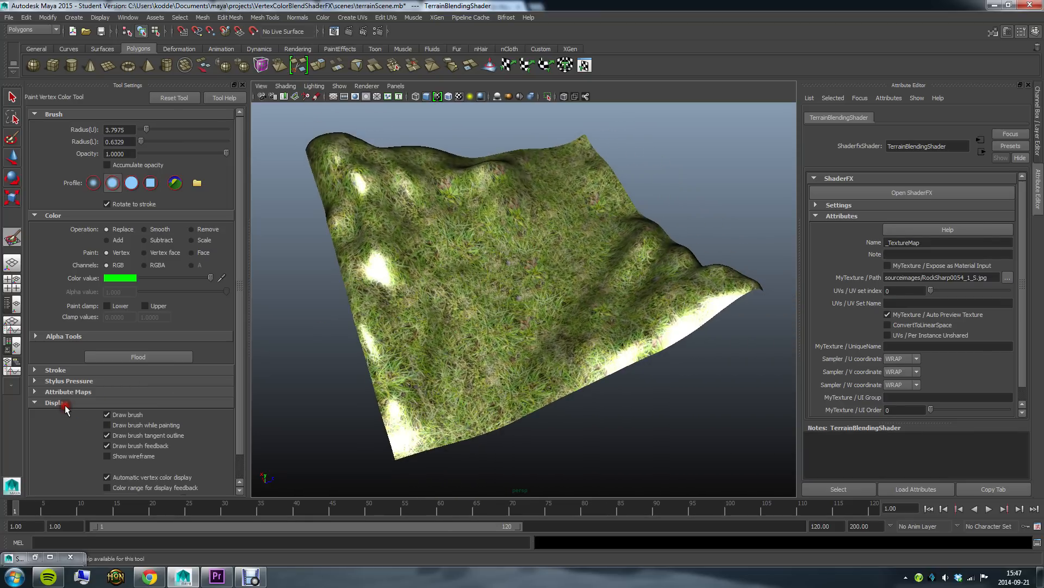
left_click(127, 457)
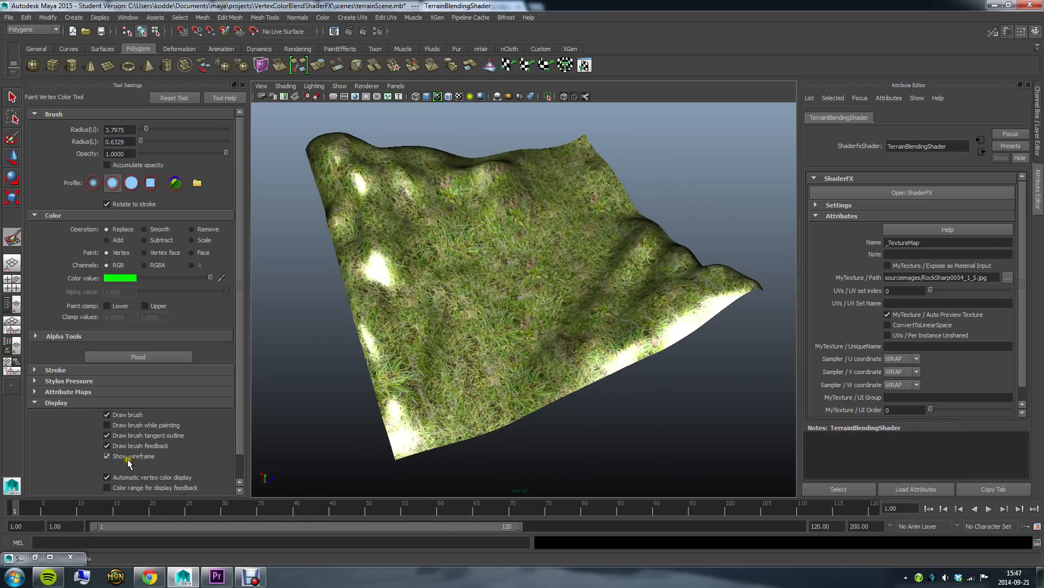
mouse_move(405, 421)
left_mouse_down("alt")
mouse_move(482, 408)
mouse_move(460, 400)
left_mouse_up("alt")
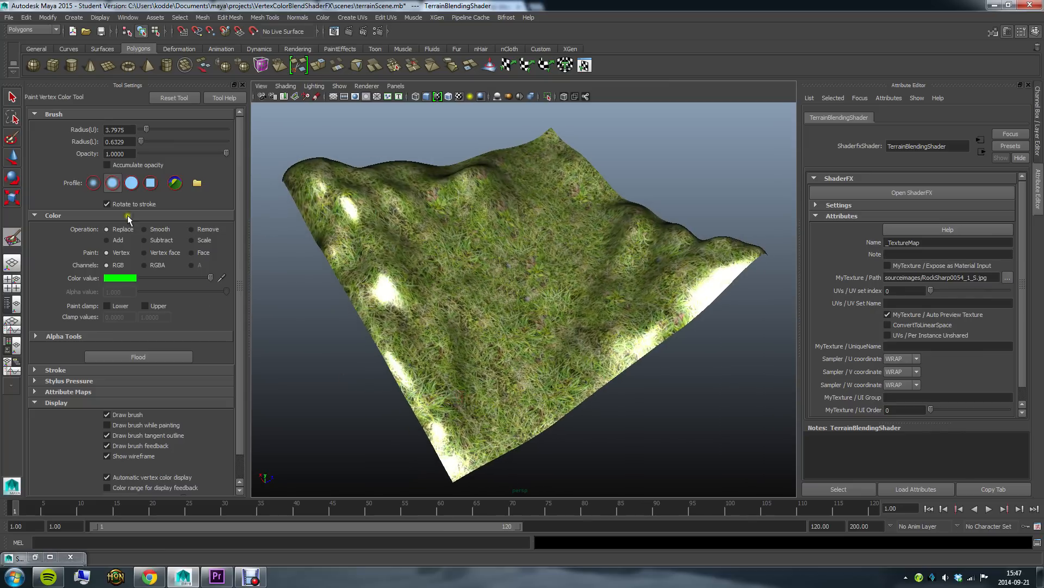
key("q")
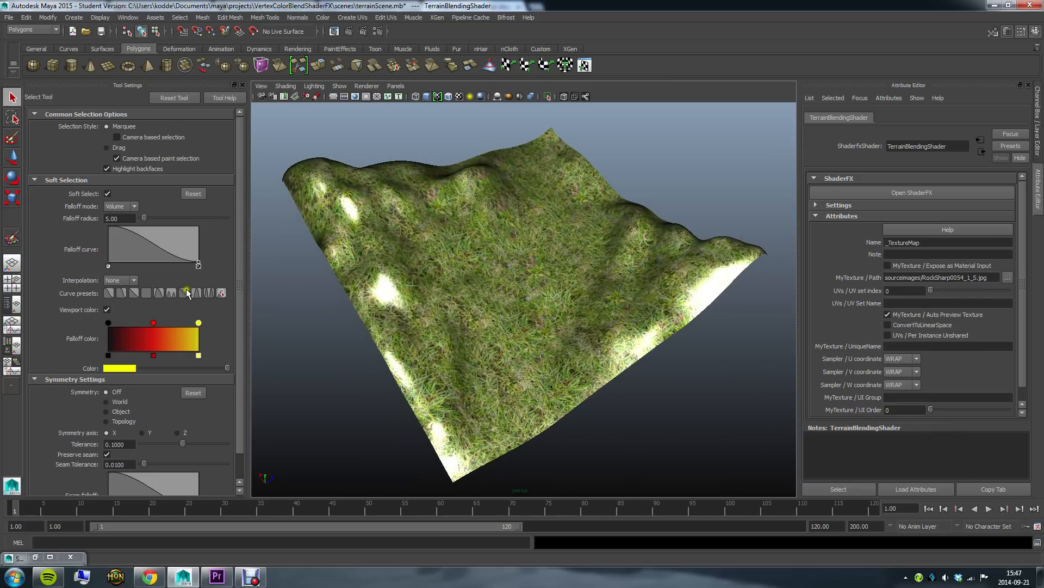
left_click(554, 200)
left_click(555, 201)
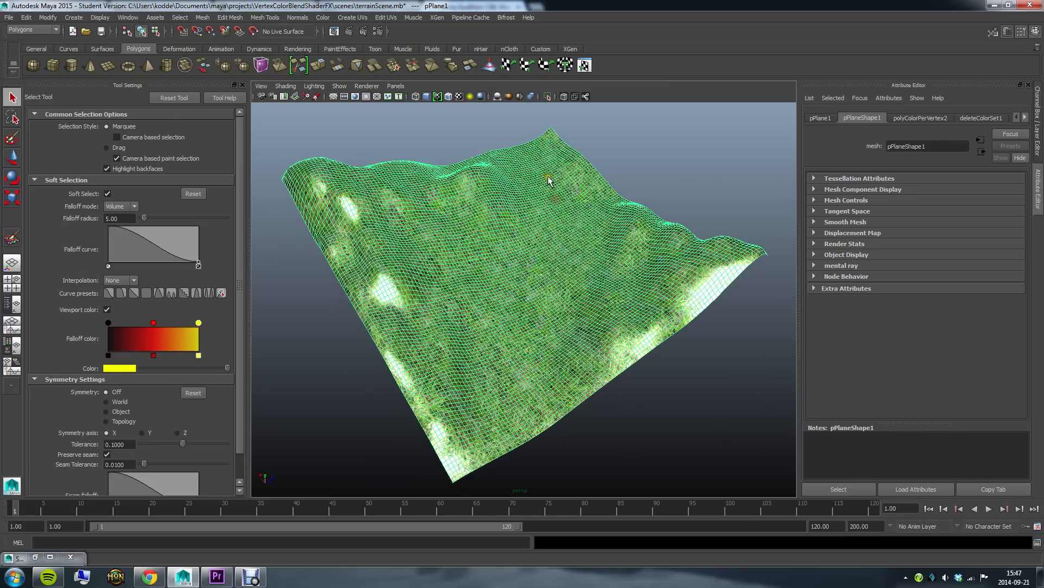
left_click(11, 240)
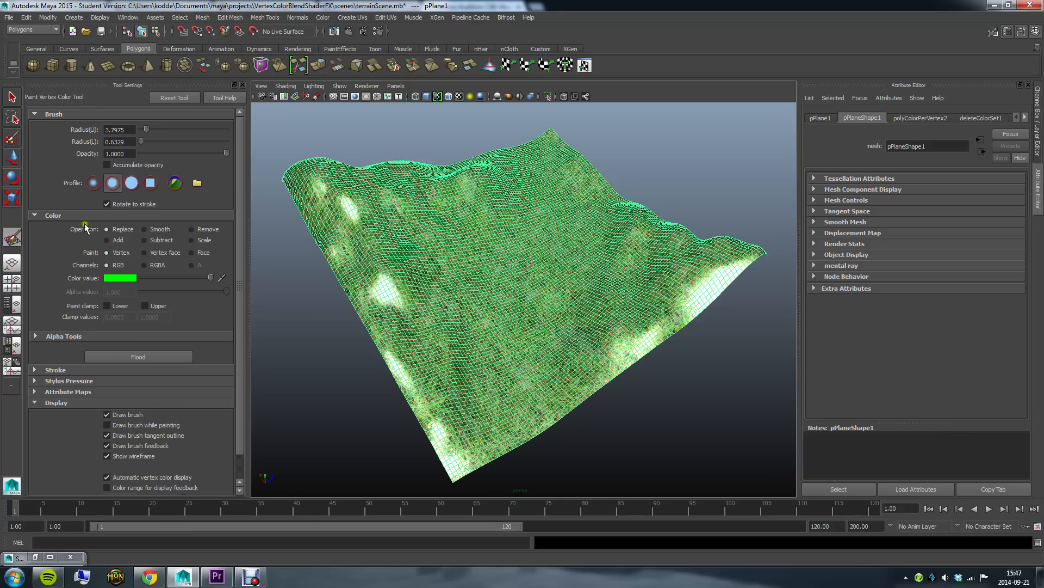
left_click(108, 456)
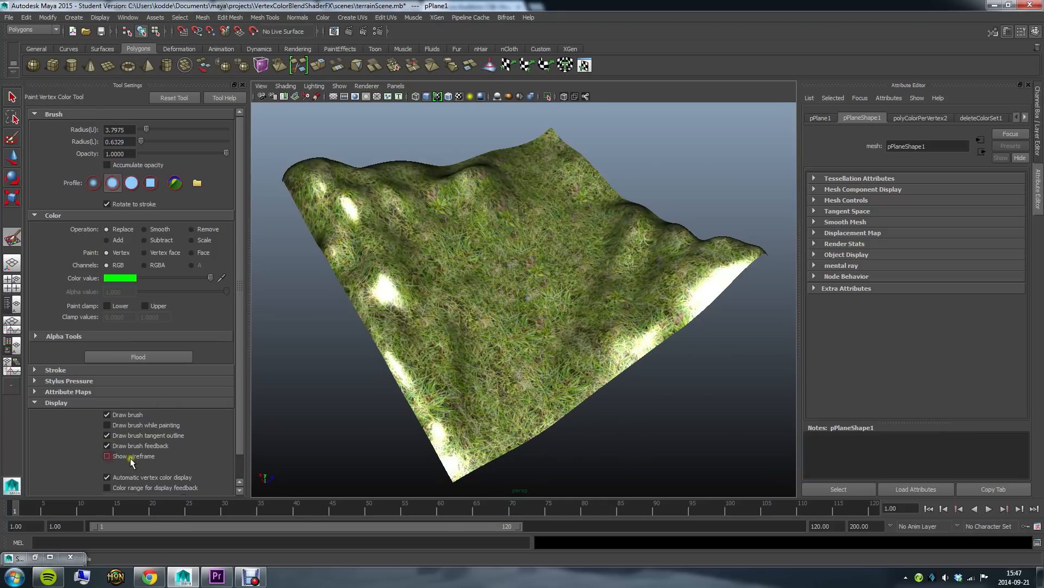
left_click(147, 457)
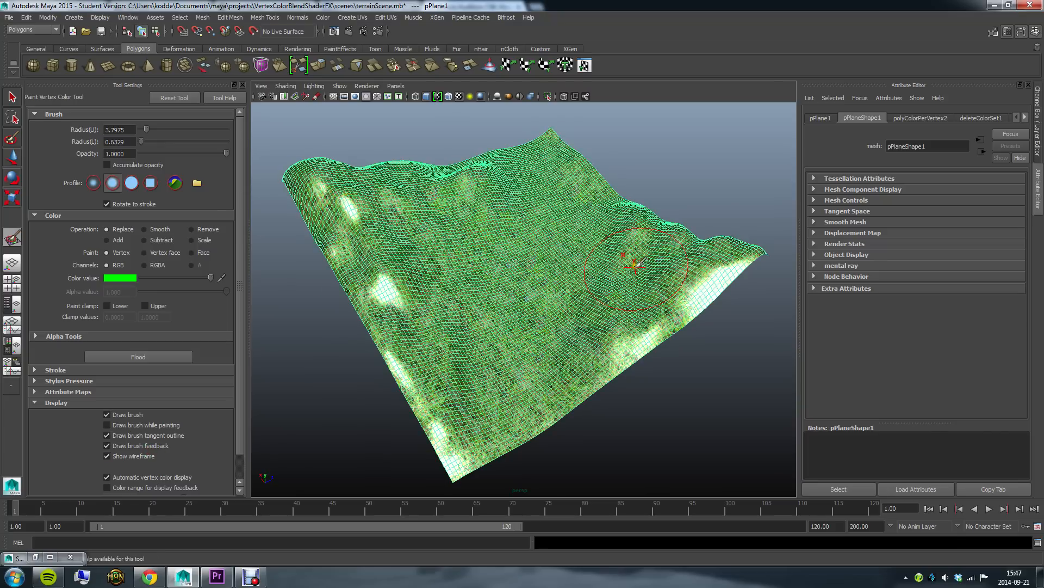
left_click(147, 457)
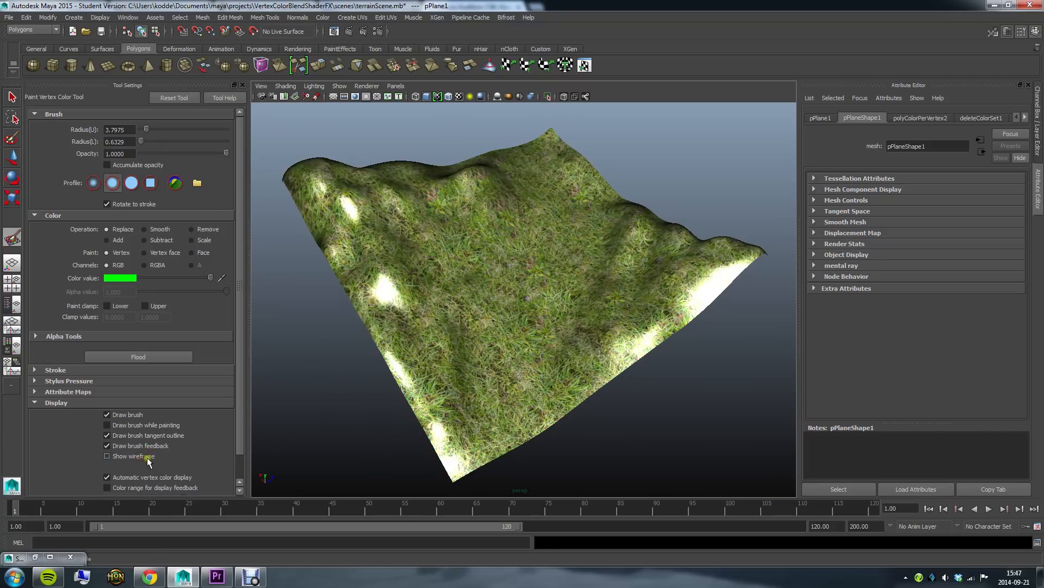
Set the vertex paint color to red and paint a broad dead-grass path through the middle of the terrain.
left_click(124, 278)
left_click(124, 280)
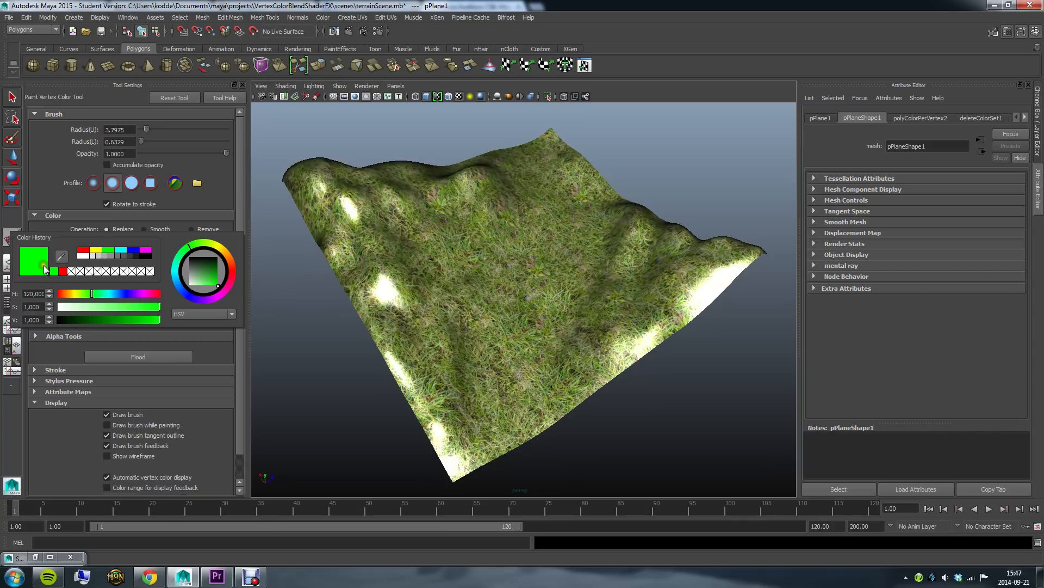
left_click(83, 252)
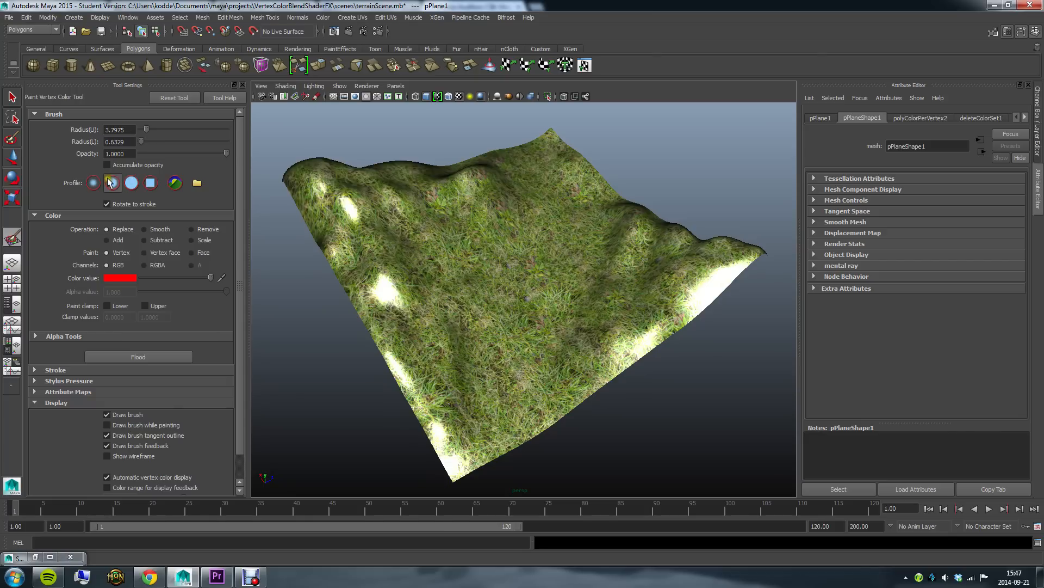
mouse_move(467, 250)
left_mouse_down("alt")
mouse_move(454, 250)
mouse_move(502, 244)
left_mouse_up("alt")
mouse_move(427, 267)
left_mouse_down()
mouse_move(492, 234)
mouse_move(553, 252)
mouse_move(622, 238)
mouse_move(568, 227)
mouse_move(553, 354)
mouse_move(568, 406)
left_mouse_up()
mouse_move(528, 256)
left_mouse_down()
mouse_move(480, 171)
mouse_move(507, 174)
mouse_move(519, 245)
mouse_move(469, 172)
mouse_move(501, 300)
mouse_move(570, 420)
mouse_move(589, 424)
left_mouse_up()
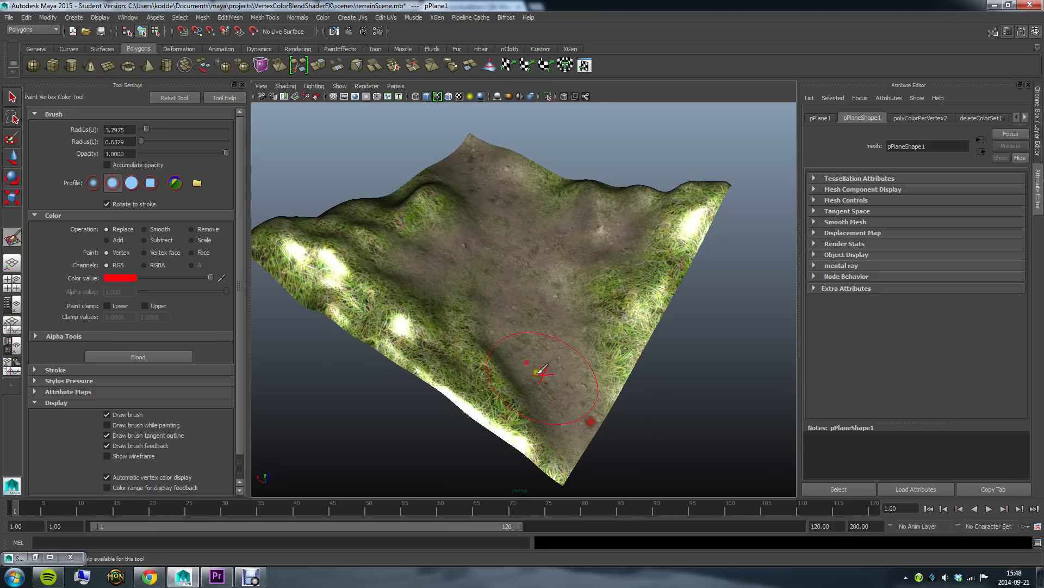
Set the vertex paint color to green and paint rock onto the raised slopes along the terrain's edges.
left_click(120, 278)
left_click(106, 249)
mouse_move(568, 249)
left_mouse_down("alt")
mouse_move(620, 245)
mouse_move(612, 228)
mouse_move(595, 250)
mouse_move(651, 322)
mouse_move(566, 205)
mouse_move(660, 240)
mouse_move(685, 192)
left_mouse_up("alt")
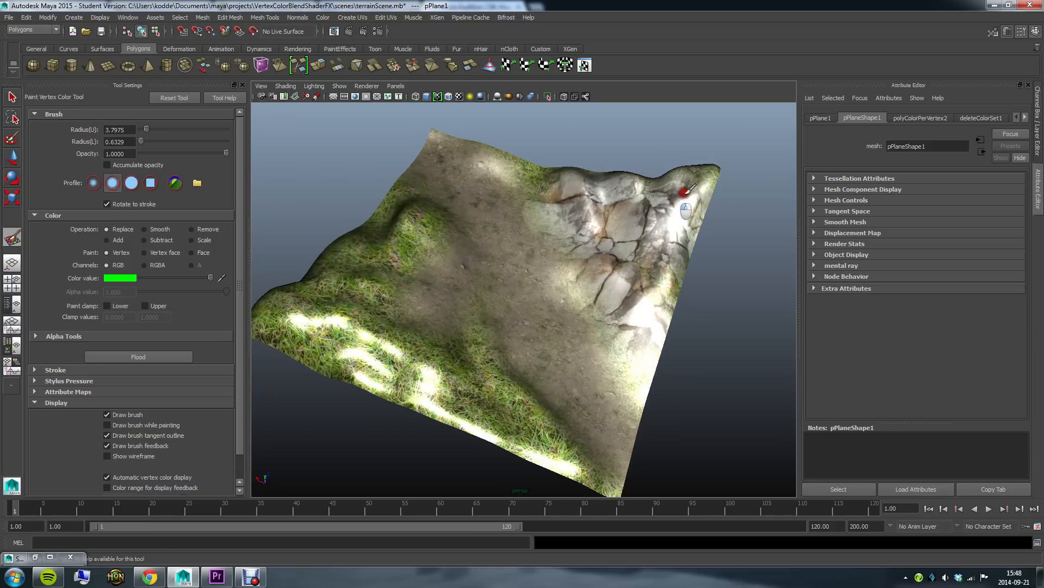
mouse_move(483, 275)
left_mouse_down("alt")
mouse_move(381, 135)
mouse_move(362, 130)
left_mouse_up("alt")
mouse_move(356, 204)
left_mouse_down("alt")
mouse_move(497, 230)
mouse_move(517, 263)
mouse_move(632, 301)
left_mouse_up("alt")
Leave the paint tool, deselect the terrain and examine the blending between grass, dirt and rock from several angles.
key("q")
left_click(703, 279)
left_click_drag(701, 281, 502, 276, "alt")
middle_click_drag(503, 277, 540, 285, "alt")
left_click(597, 291)
left_click(726, 255)
right_click_drag(466, 263, 616, 282, "alt")
left_click_drag(445, 279, 438, 211, "alt")
left_click_drag(651, 293, 531, 306, "alt")
left_click_drag(430, 280, 545, 238, "alt")
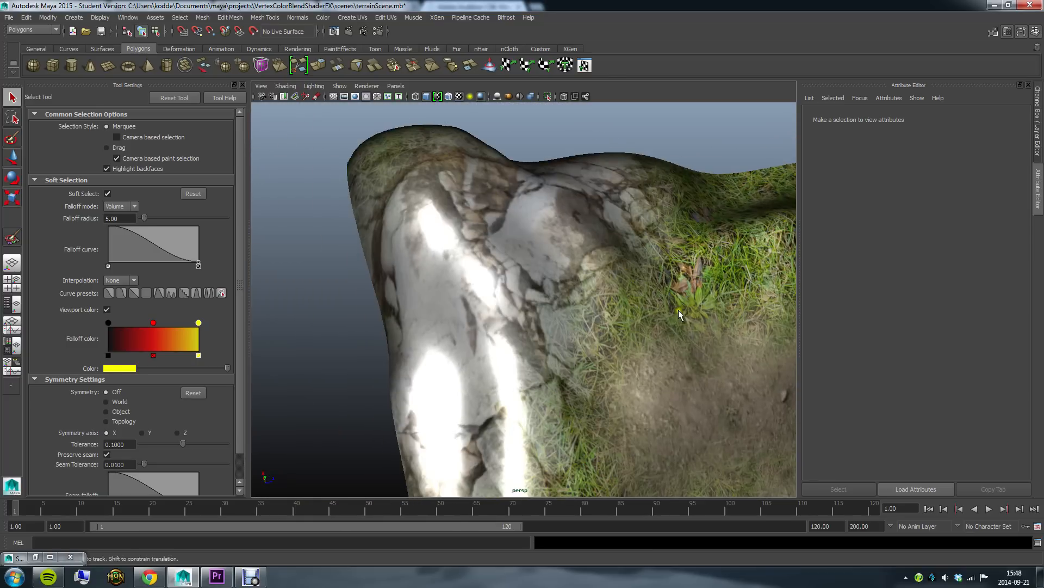
left_click_drag(523, 204, 559, 222, "alt")
right_click_drag(661, 279, 541, 278, "alt")
middle_click_drag(582, 303, 564, 244, "alt")
left_click(535, 249)
left_click(714, 194)
left_click_drag(623, 196, 497, 247, "alt")
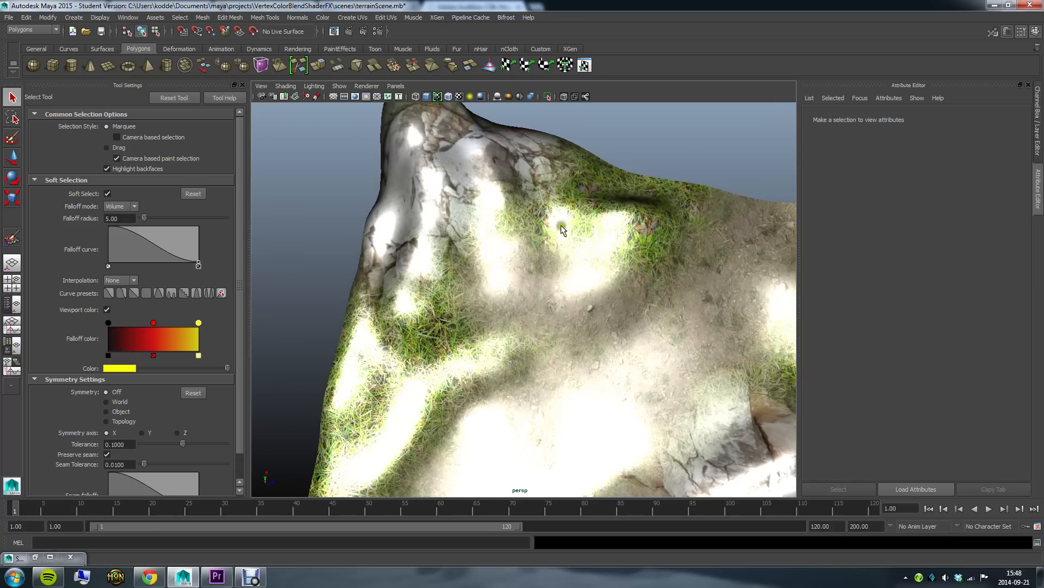
left_click_drag(609, 272, 477, 216, "alt")
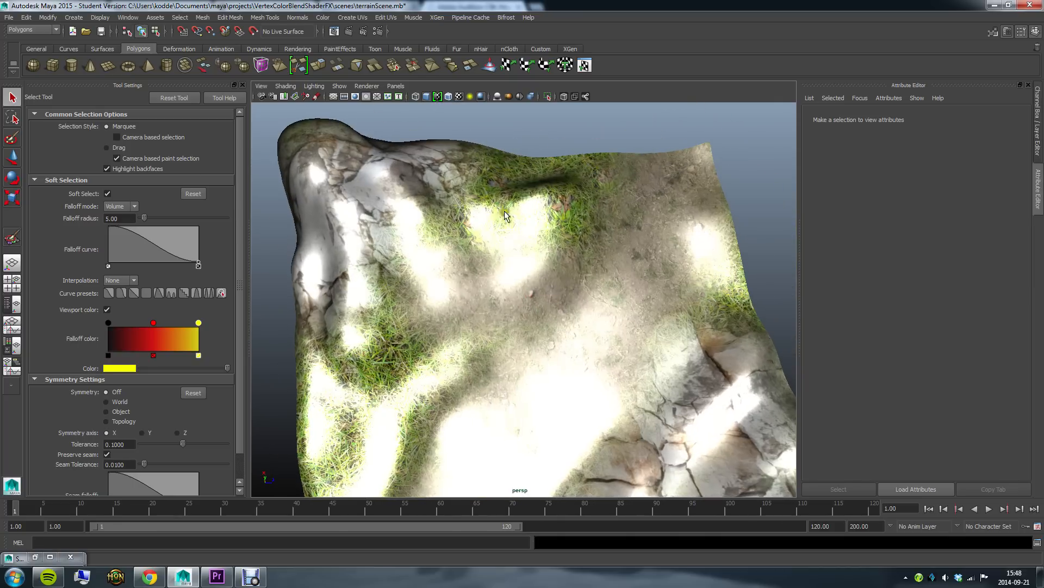
left_click_drag(563, 344, 672, 324, "alt")
right_click_drag(672, 324, 571, 291, "alt")
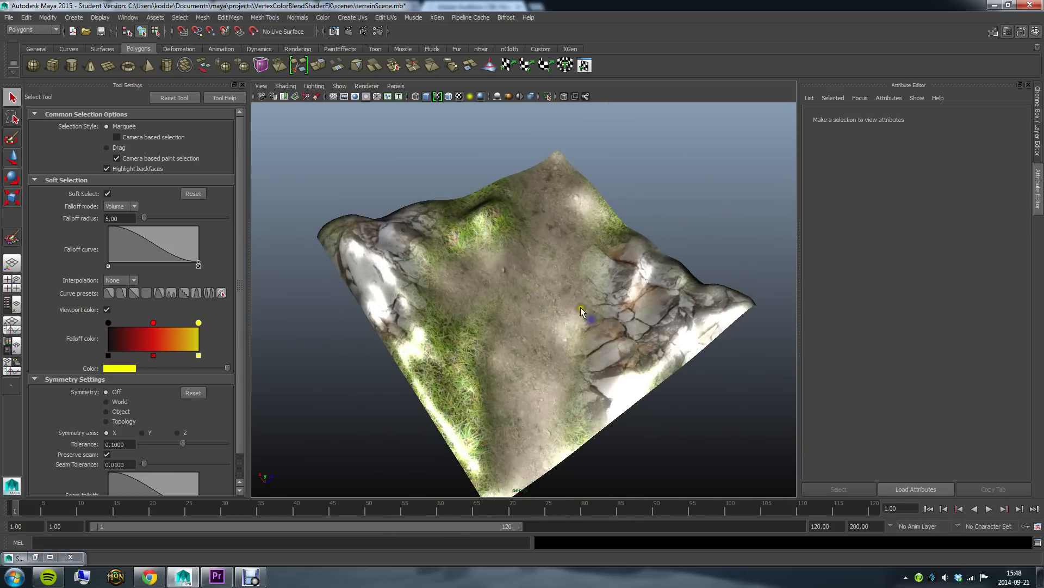
left_click_drag(571, 291, 560, 298, "alt")
Bring the ShaderFX graph back at full screen and move the VertexColor node down and away from the Texture Maps.
left_click(557, 235)
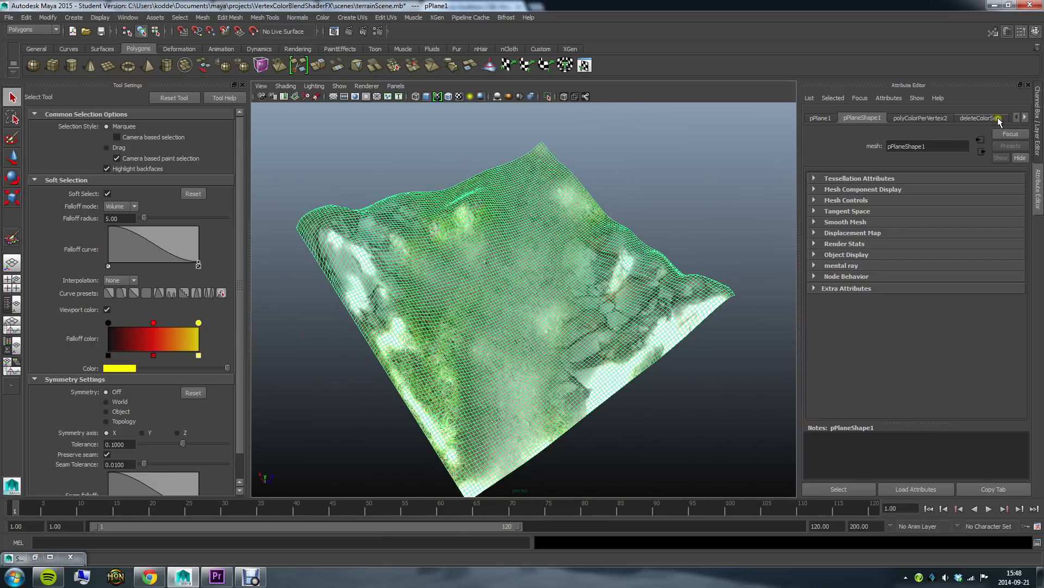
left_click(50, 556)
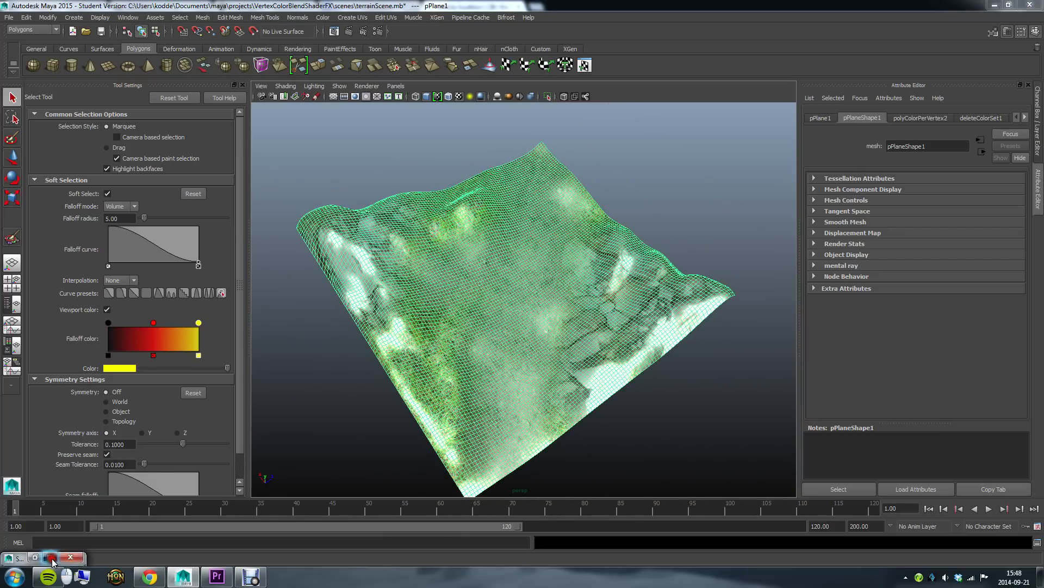
middle_click_drag(693, 242, 316, 238, "alt")
right_click_drag(337, 246, 442, 245, "alt")
middle_click_drag(675, 423, 582, 385, "alt")
right_click_drag(582, 385, 538, 367, "alt")
middle_click_drag(541, 364, 622, 318, "alt")
left_click_drag(425, 283, 348, 345)
left_click(687, 382)
middle_click_drag(383, 144, 343, 187, "alt")
right_click_drag(314, 180, 388, 191, "alt")
middle_click_drag(432, 199, 349, 166, "alt")
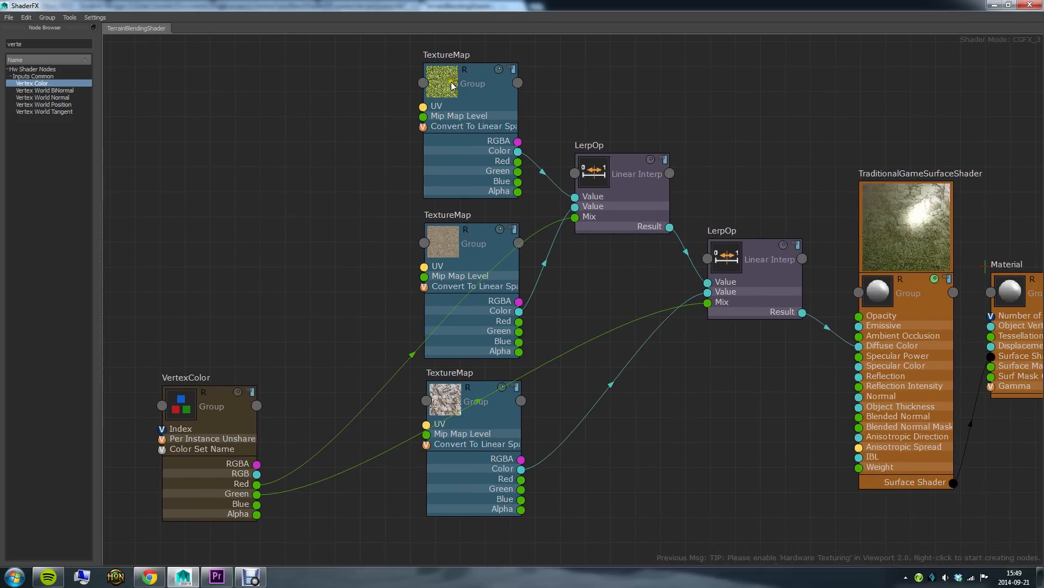
Find the UV Set node and add it to the graph to the left of the grass Texture Map.
double_click(30, 40)
type("uv")
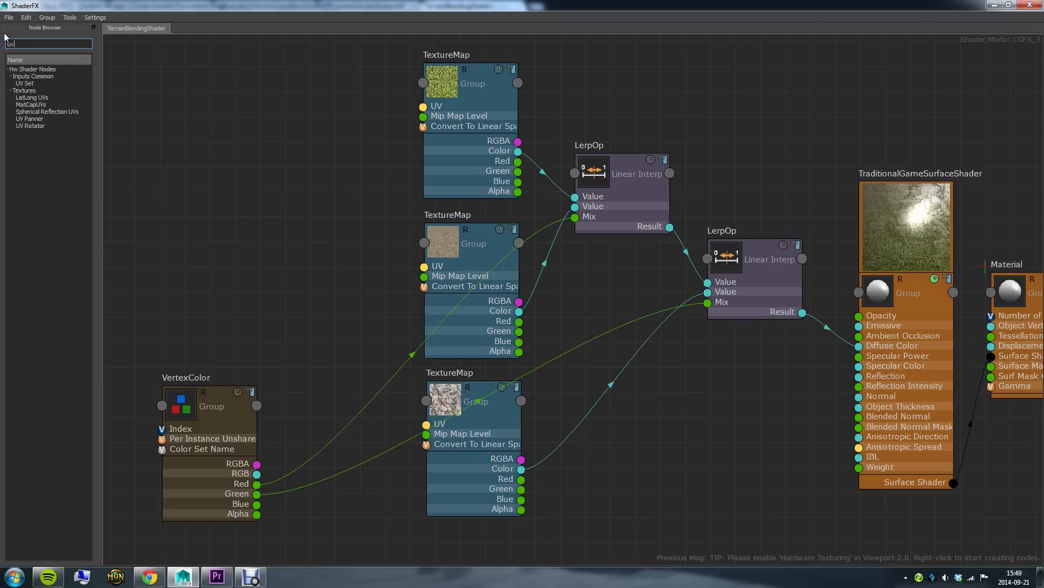
left_click_drag(24, 84, 207, 99)
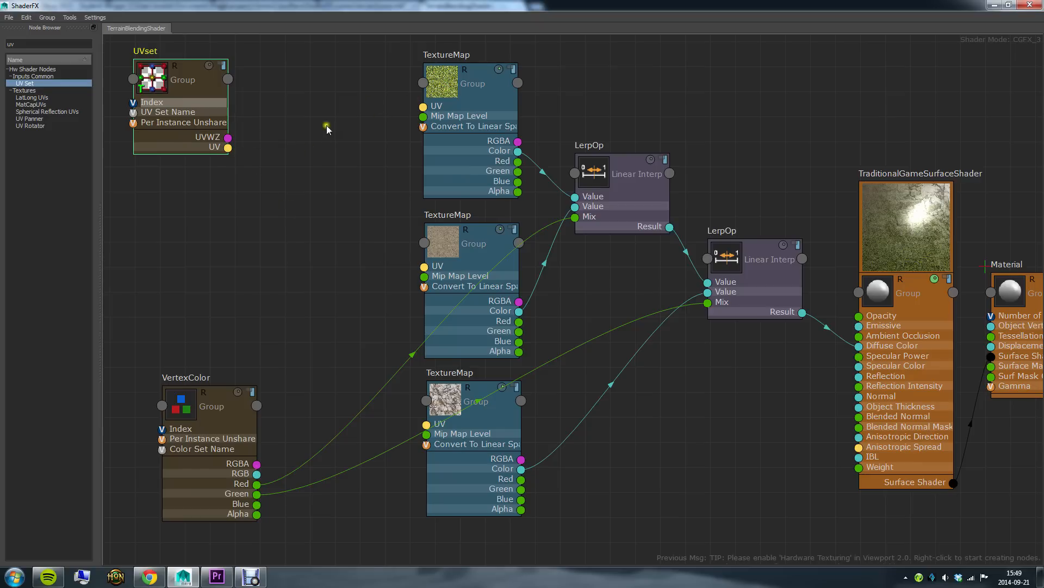
left_click_drag(223, 91, 190, 87)
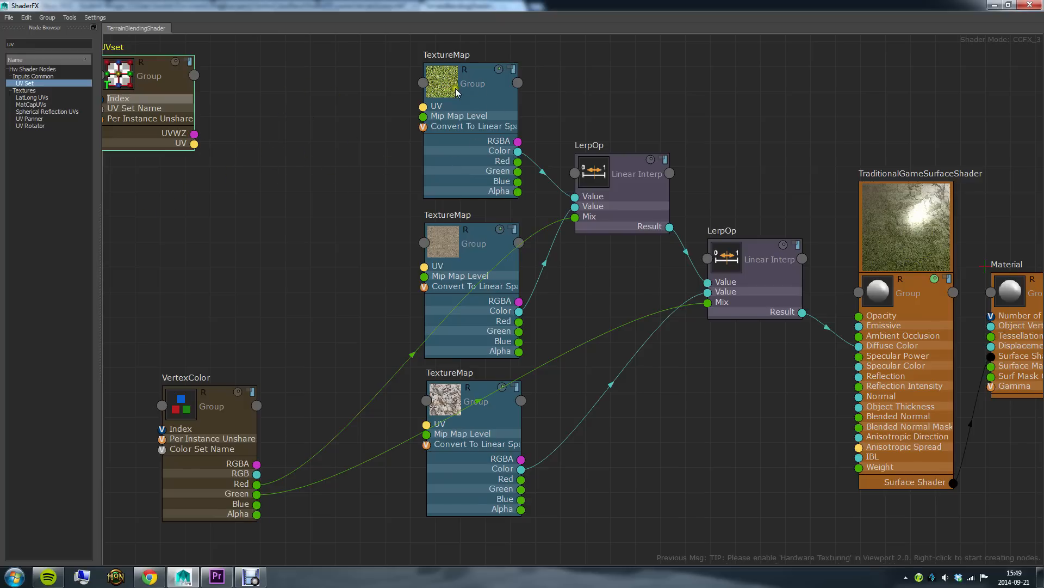
Add a Multiply node beside the UV Set node and connect the UV output to its first Value input.
double_click(37, 43)
type("mu")
left_click_drag(41, 81, 283, 120)
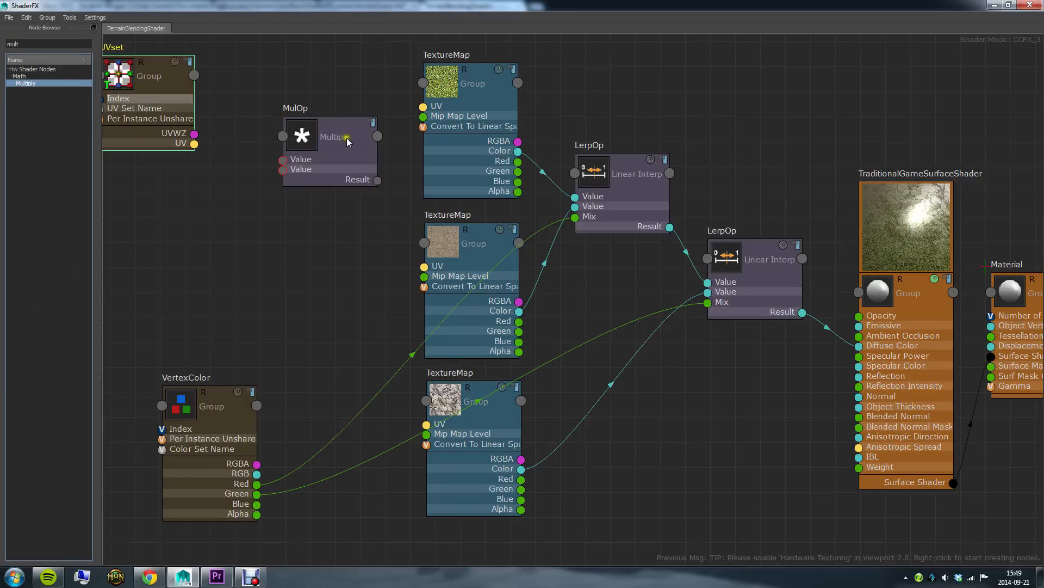
left_click_drag(348, 141, 324, 131)
left_click_drag(194, 144, 305, 154)
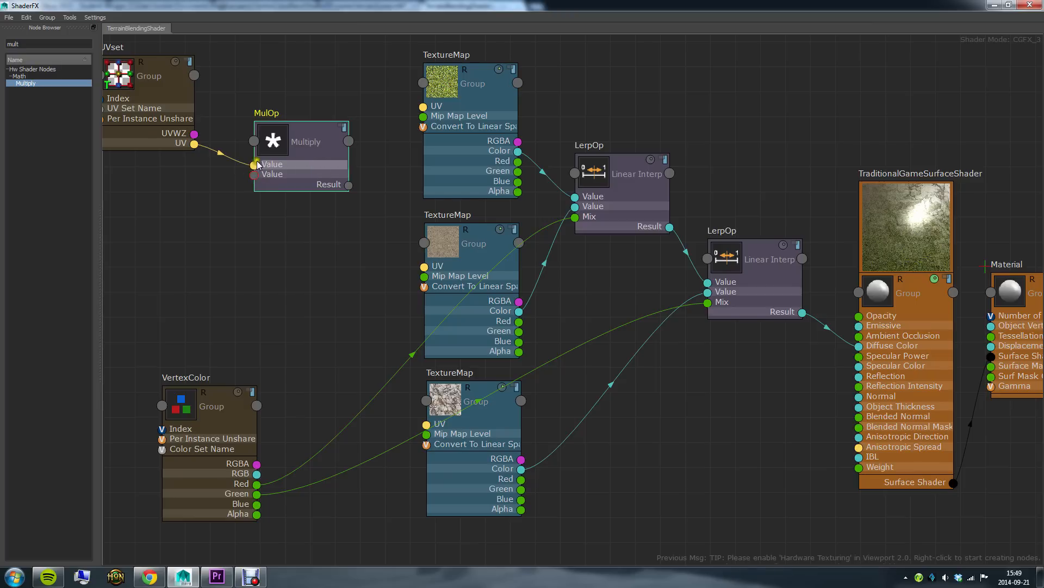
Add a Float node feeding the Multiply node's second Value and connect the Multiply result to the grass Texture Map's UV.
double_click(46, 46)
type("floa")
left_click_drag(27, 86, 167, 227)
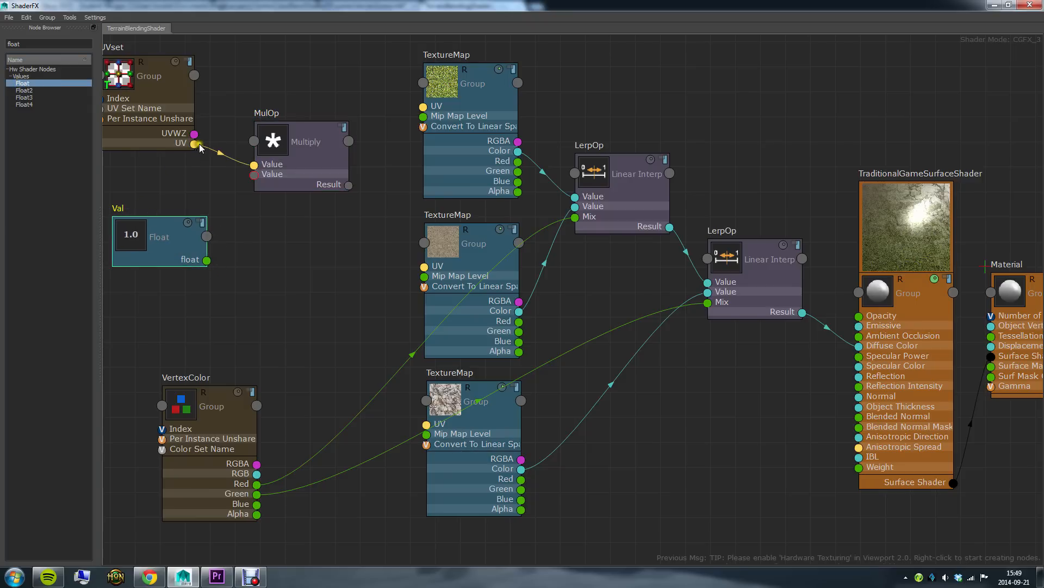
left_click_drag(172, 234, 158, 226)
middle_click_drag(167, 185, 210, 197, "alt")
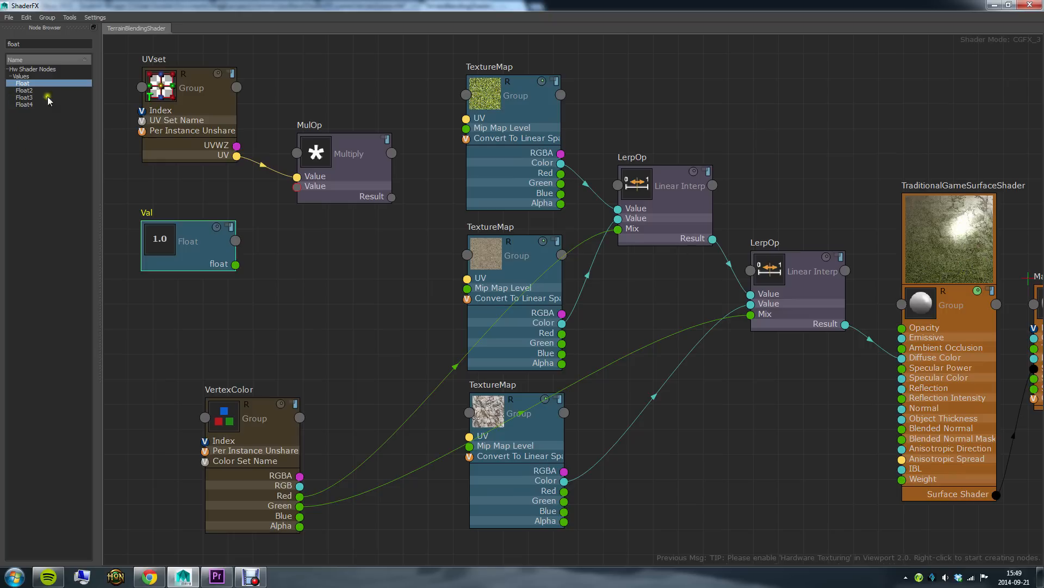
left_click_drag(235, 264, 299, 190)
left_click_drag(393, 198, 466, 118)
Set the grass tiling Float node's value to 3 with the grass area of the terrain in view.
left_click_drag(695, 5, 496, 86)
middle_click_drag(430, 188, 692, 164, "alt")
middle_click_drag(419, 228, 678, 240, "alt")
middle_click_drag(503, 270, 579, 328, "alt")
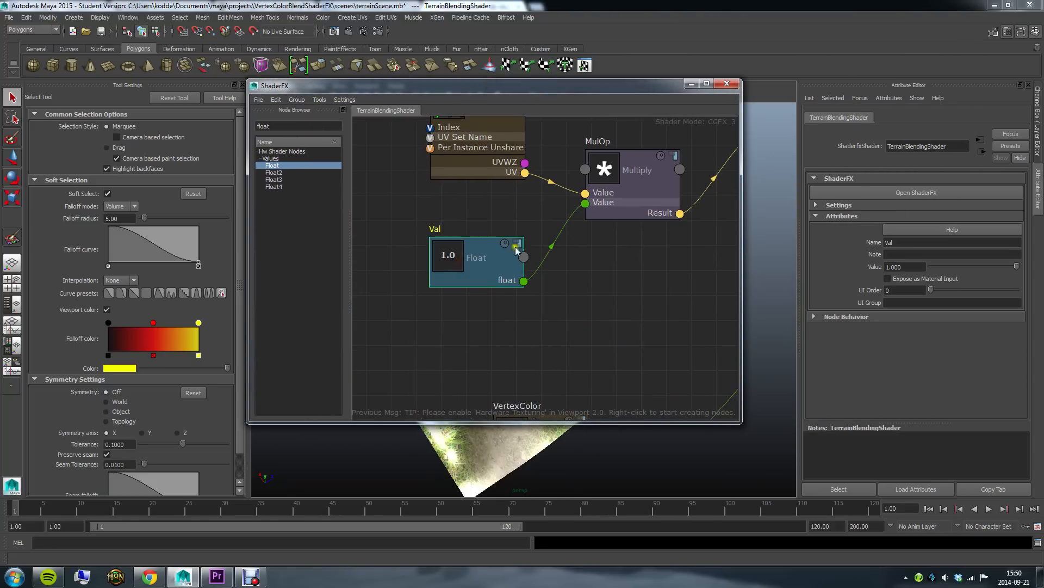
left_click_drag(580, 89, 235, 118)
left_click_drag(604, 272, 658, 218, "alt")
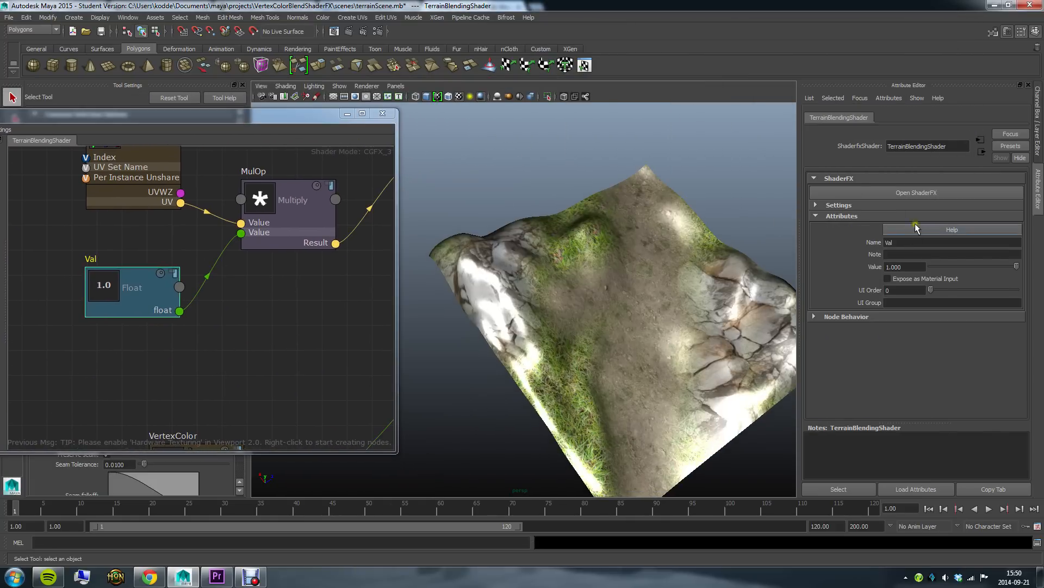
middle_click_drag(659, 325, 647, 209, "alt")
right_click_drag(648, 209, 700, 278, "alt")
middle_click_drag(699, 279, 588, 259, "alt")
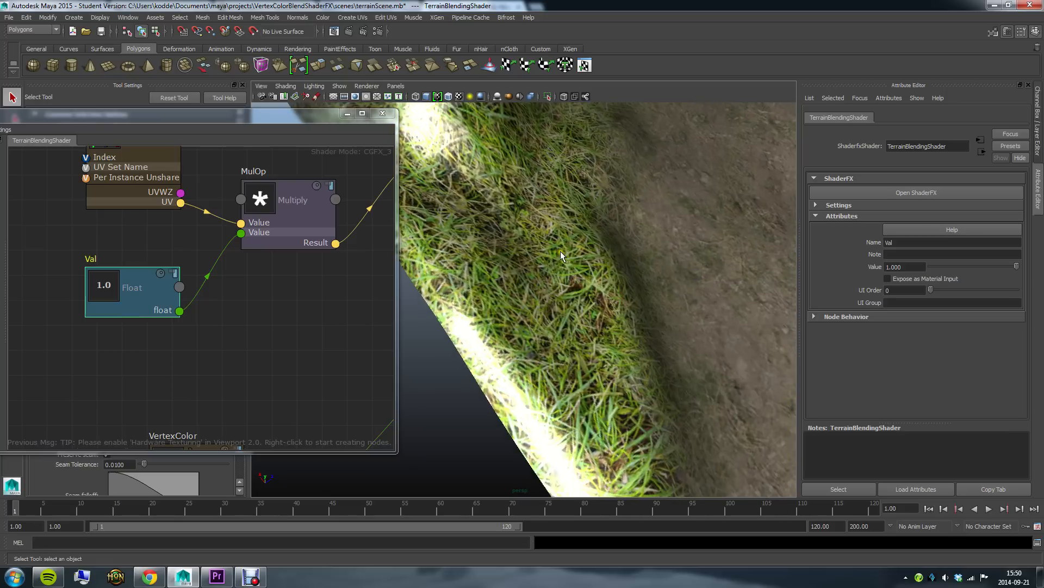
left_click_drag(916, 267, 840, 268)
left_click_drag(555, 293, 547, 323, "alt")
Bring the graph back at full screen and move the UV Set, Multiply and Float nodes further away from the Texture Maps.
left_click(361, 113)
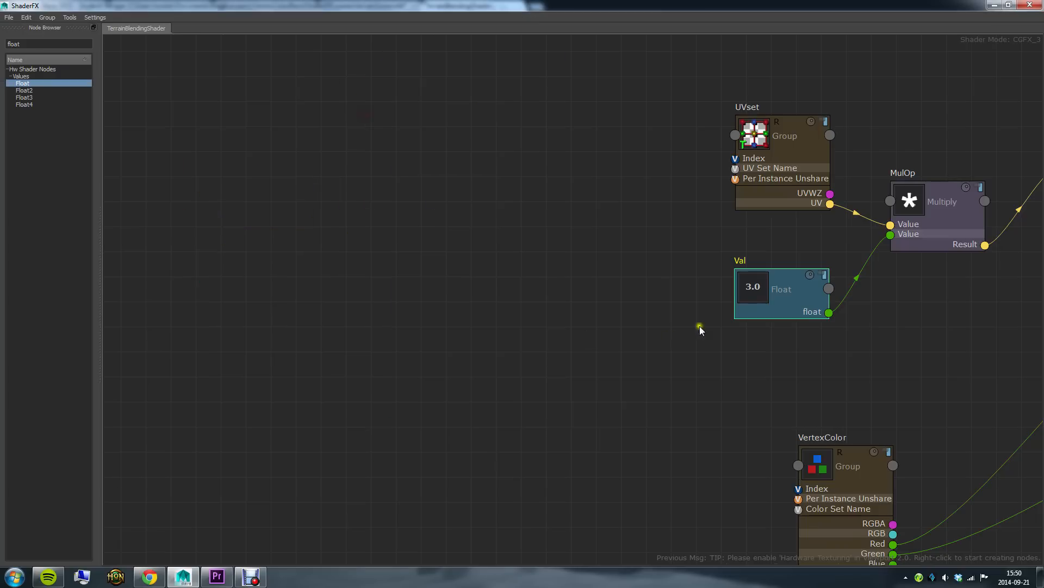
middle_click_drag(897, 355, 595, 333)
middle_click_drag(658, 374, 566, 339)
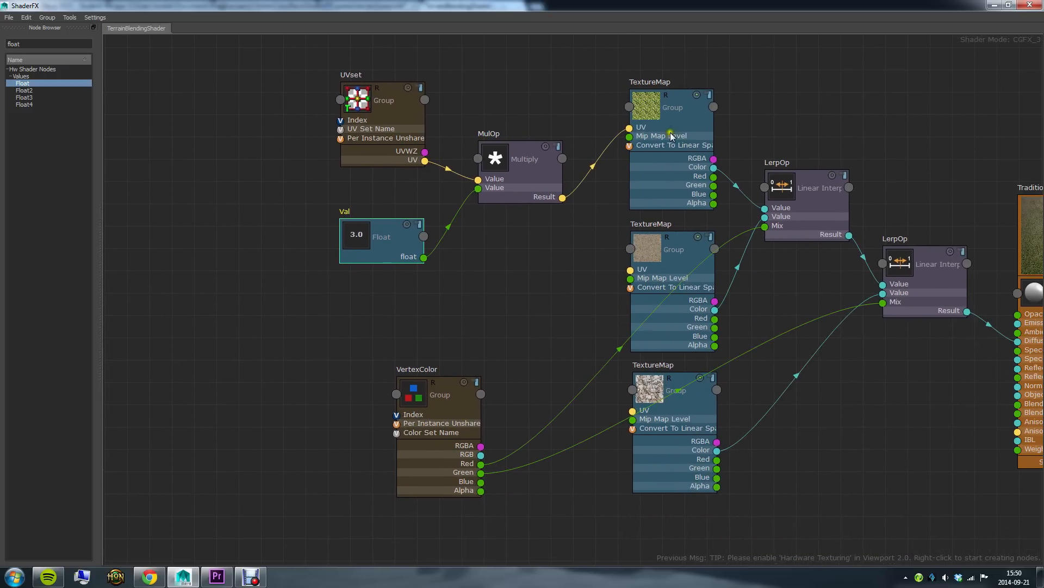
left_click_drag(562, 197, 593, 217)
middle_click_drag(543, 323, 523, 373)
left_click_drag(389, 186, 327, 126)
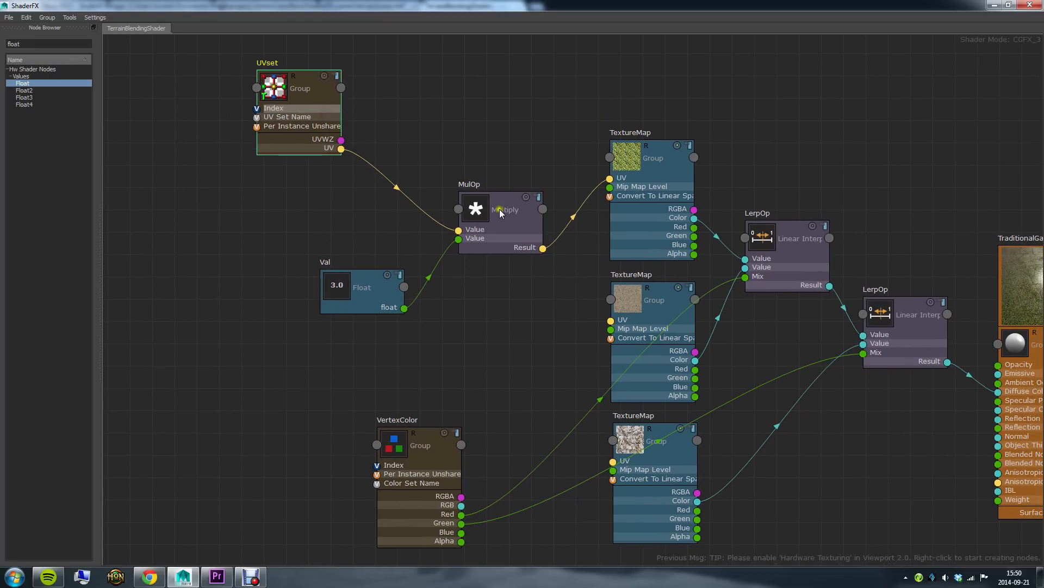
left_click_drag(498, 208, 465, 159)
left_click_drag(379, 281, 333, 230)
Duplicate the Multiply node twice below the original and connect the UV Set's UV output to each copy's first Value.
left_click(479, 174)
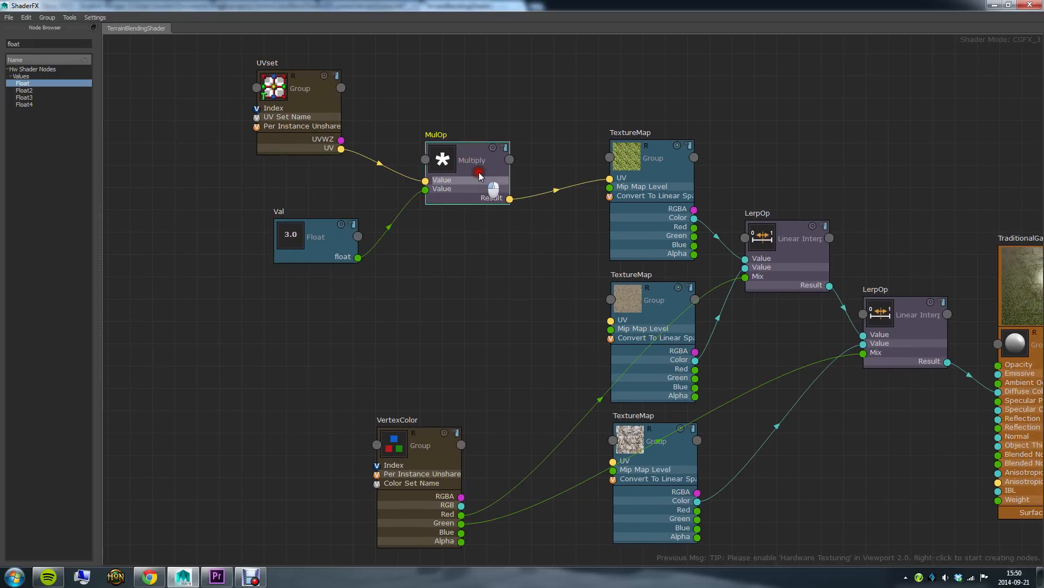
key("ctrl+c")
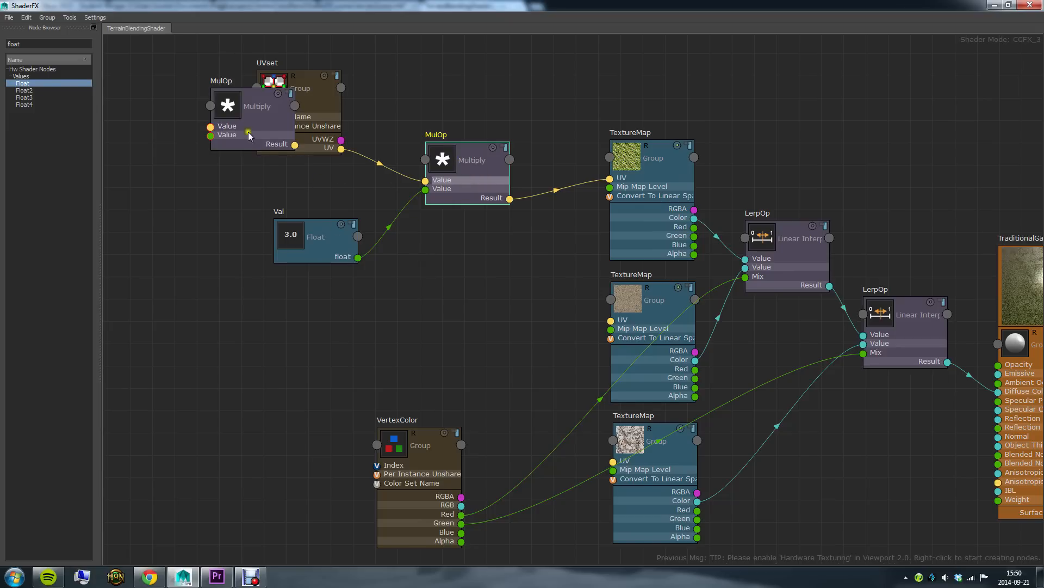
key("ctrl+v")
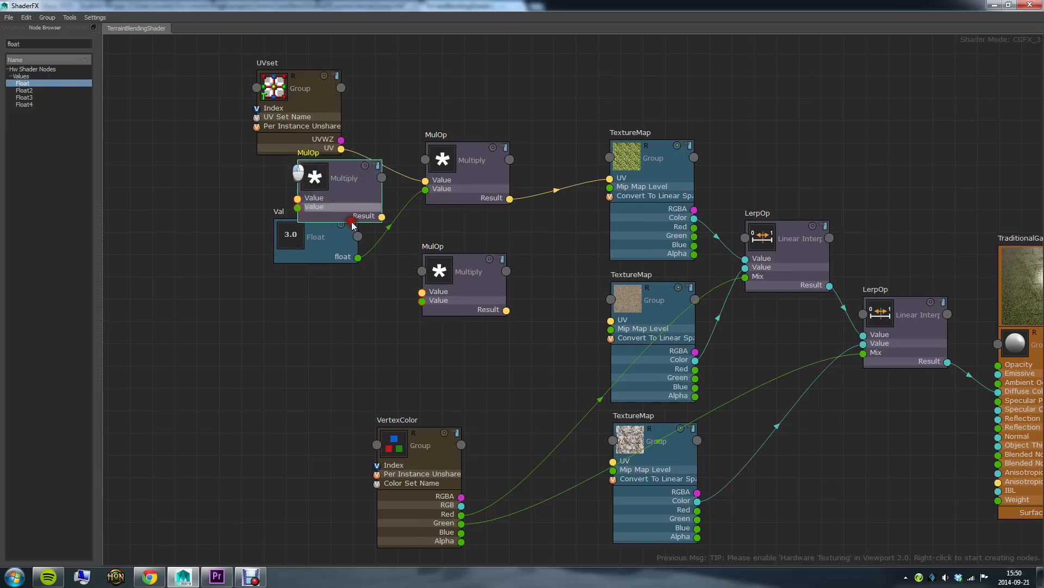
key("ctrl+v")
left_click_drag(429, 437, 382, 525)
left_click(258, 146)
key("Delete")
left_click(324, 229)
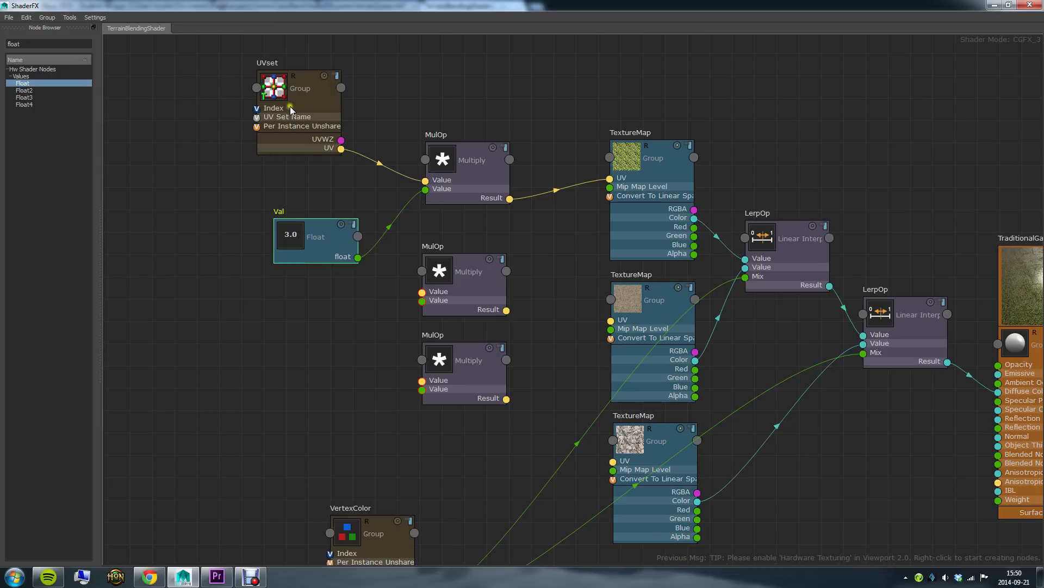
left_click_drag(341, 150, 423, 380)
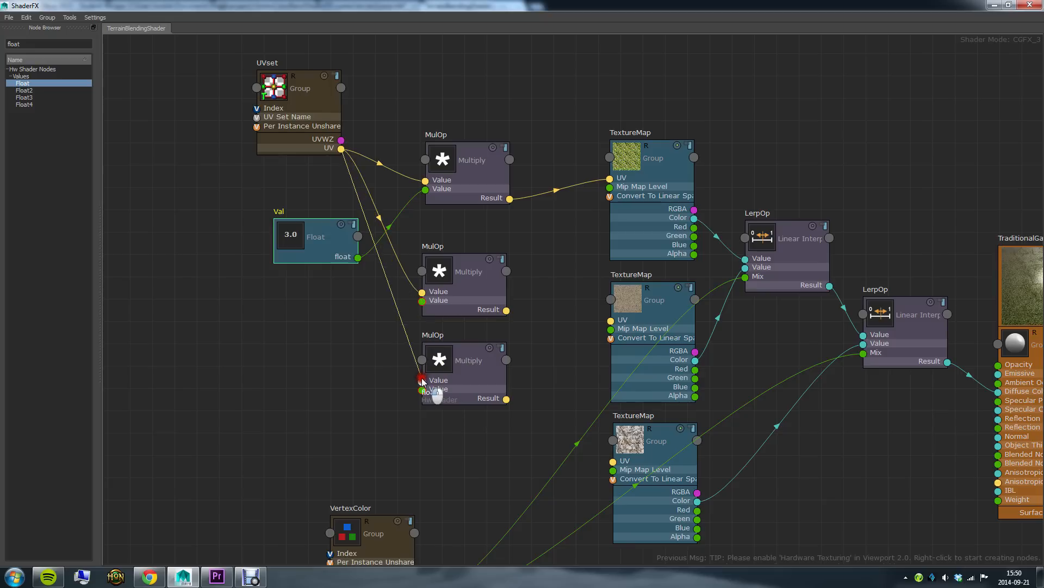
Duplicate the Float node twice and stack the copies below the original, beside the new Multiply nodes.
left_click_drag(326, 249, 311, 231)
key("ctrl+c")
left_click(291, 288)
key("ctrl+v")
left_click_drag(250, 115, 299, 300)
key("ctrl+v")
left_click_drag(266, 121, 318, 370)
Feed the copied Floats into the new Multiply nodes and connect their results to the dead grass and rock Texture Maps' UV inputs.
left_click_drag(347, 320, 423, 300)
left_click_drag(343, 383, 422, 390)
left_click_drag(506, 310, 611, 321)
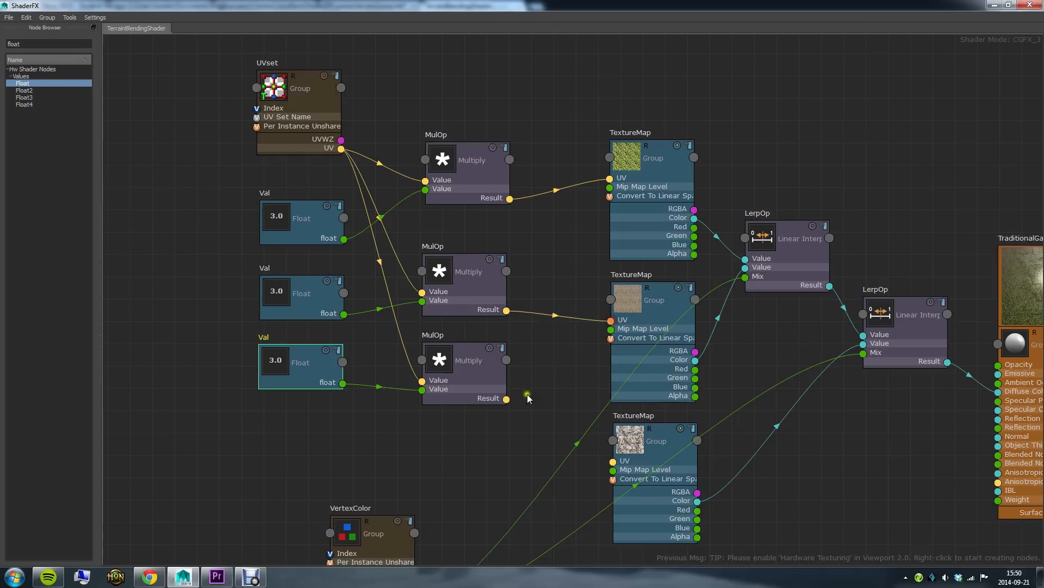
left_click_drag(507, 399, 613, 462)
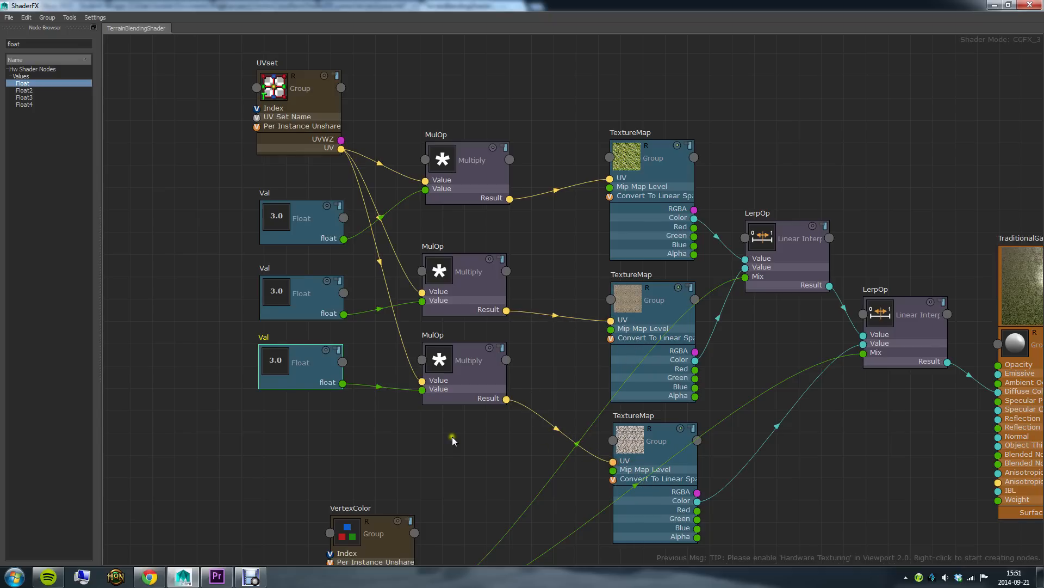
left_click_drag(298, 364, 299, 372)
Set the dead grass tiling Float node's value to 2 with the terrain's dirt path in view.
left_click(306, 293)
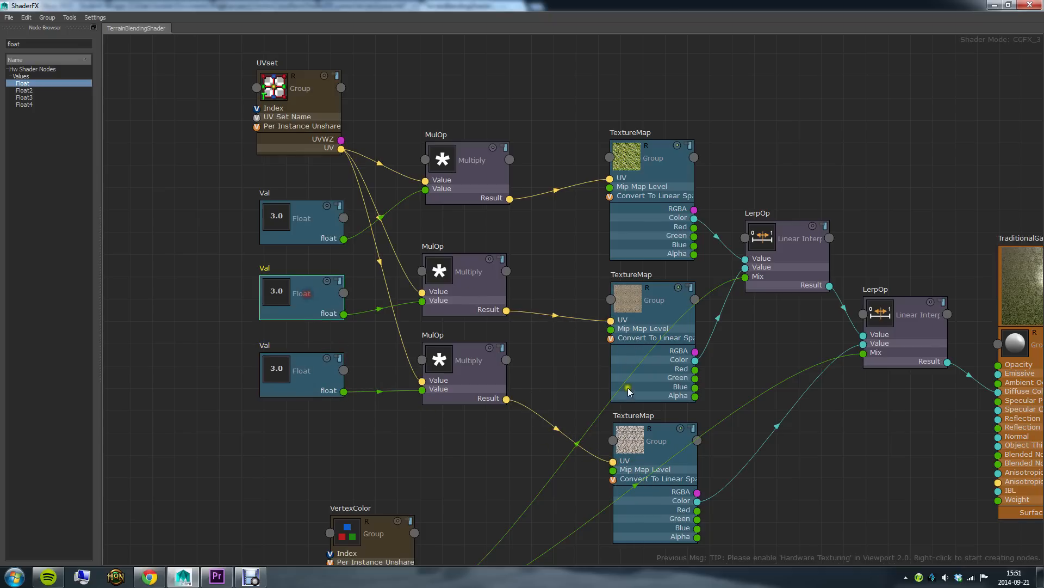
double_click(659, 5)
middle_click_drag(494, 333, 721, 347, "alt")
middle_click_drag(503, 353, 682, 357, "alt")
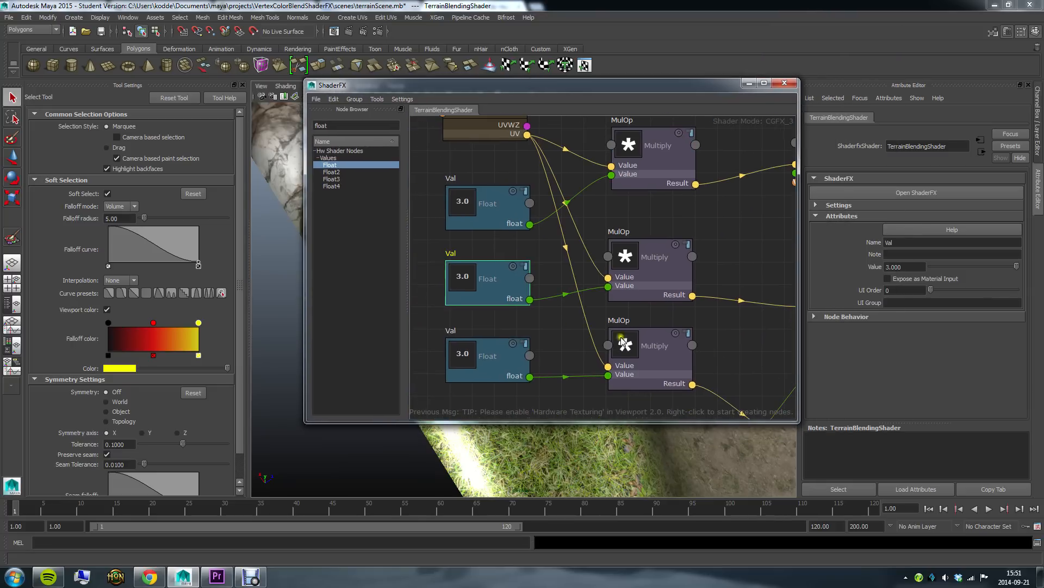
left_click_drag(668, 83, 406, 77)
left_click_drag(608, 194, 581, 426, "alt")
right_click_drag(581, 426, 701, 475, "alt")
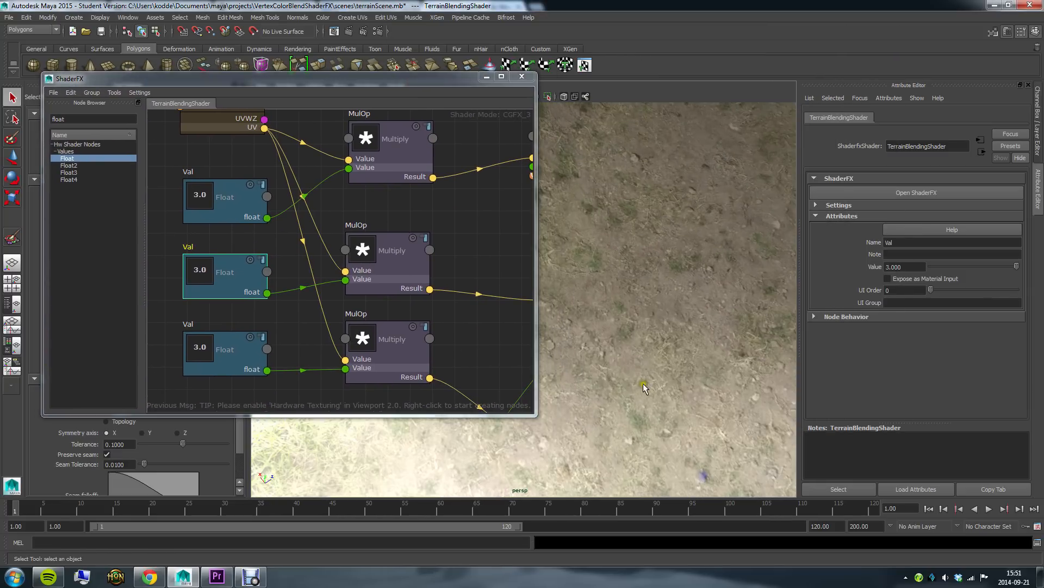
left_click_drag(644, 385, 675, 348, "alt")
left_click_drag(919, 270, 850, 272)
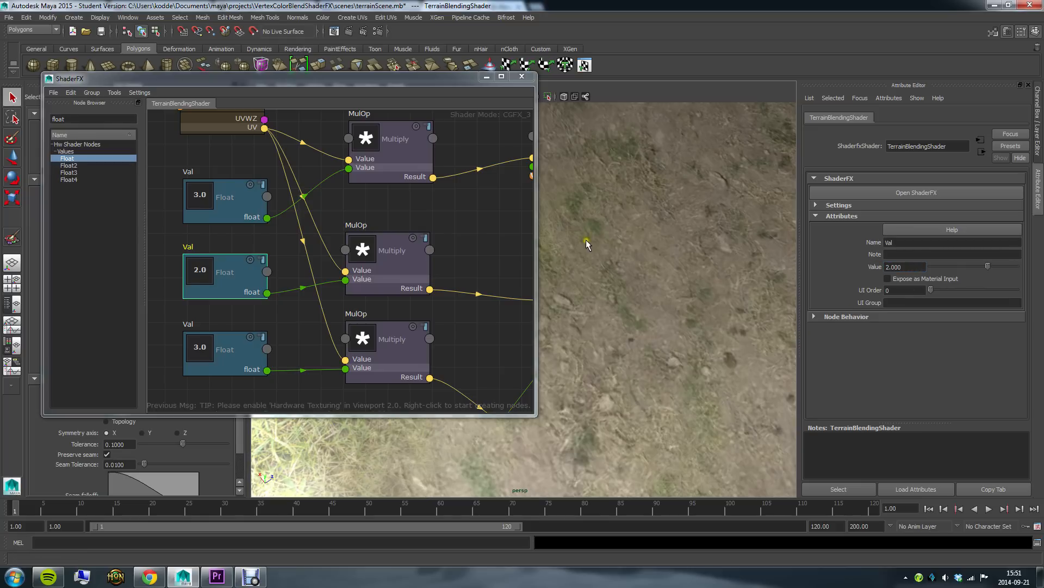
Set the rock tiling Float node's value to 4 with the terrain's rocky slope in view.
right_click_drag(768, 314, 641, 273, "alt")
middle_click_drag(613, 363, 714, 346, "alt")
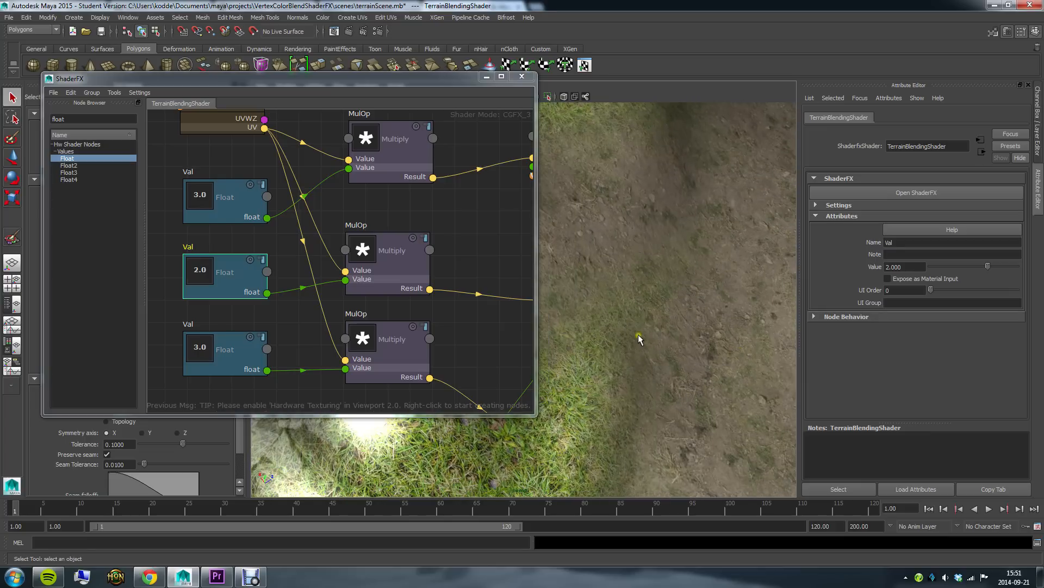
left_click(234, 351)
middle_click_drag(625, 364, 469, 364, "alt")
right_click_drag(668, 375, 610, 365, "alt")
middle_click_drag(610, 376, 675, 397, "alt")
left_click_drag(675, 398, 729, 404, "alt")
left_click_drag(655, 356, 621, 399, "alt")
left_click(914, 267)
left_click_drag(914, 267, 824, 262)
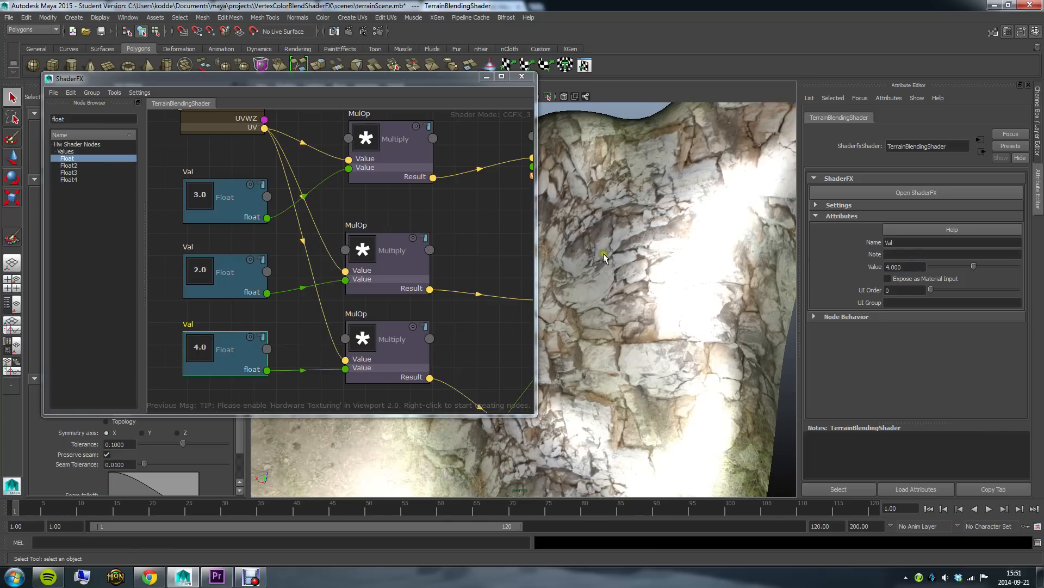
Return the graph to full screen, find the Normal Map node and add it below the rock Texture Map.
scroll(472, 305, "down", 3)
scroll(457, 282, "down", 4)
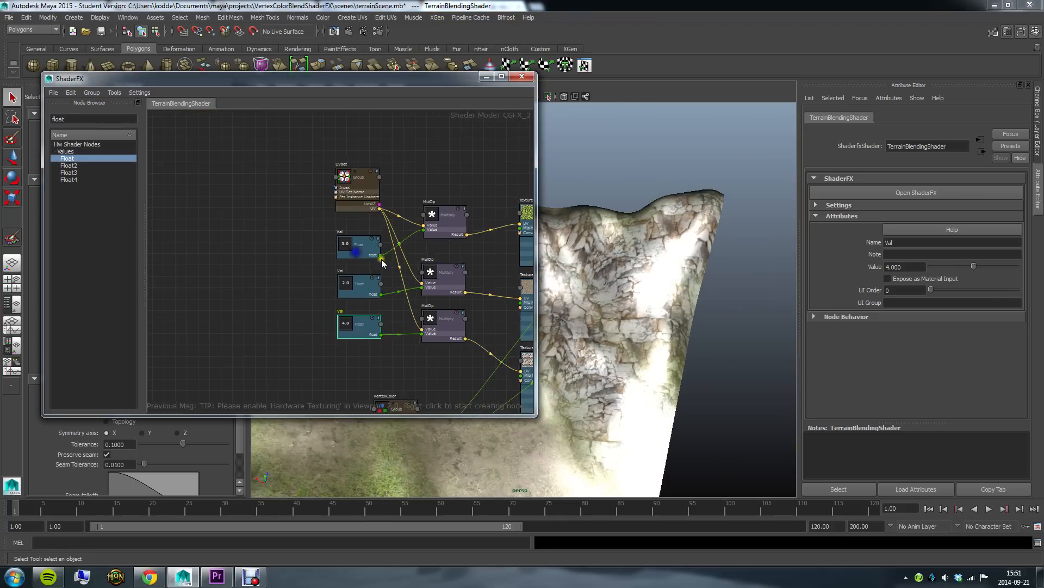
middle_click_drag(382, 263, 319, 240)
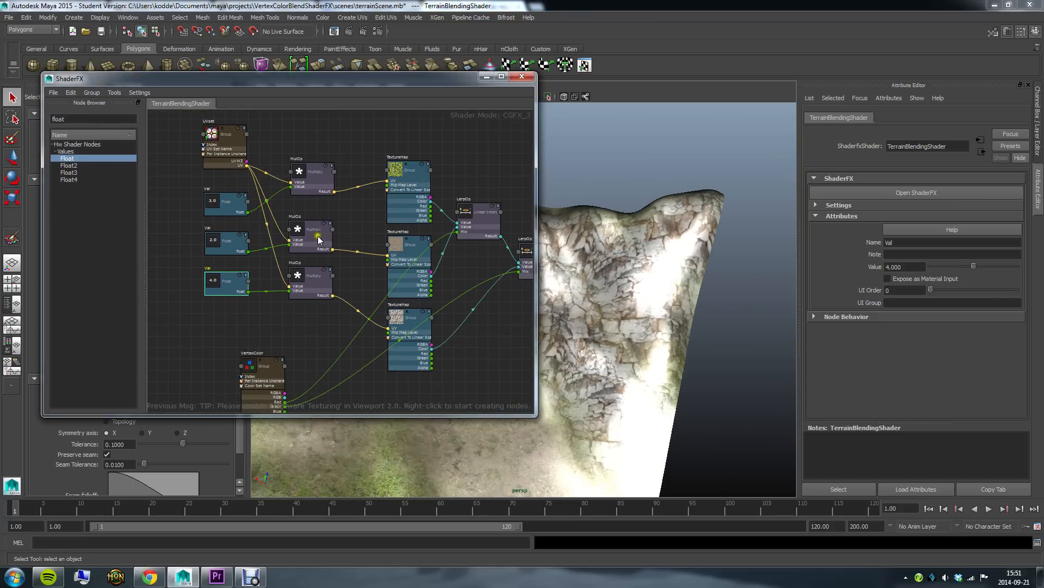
middle_click_drag(469, 380, 371, 295)
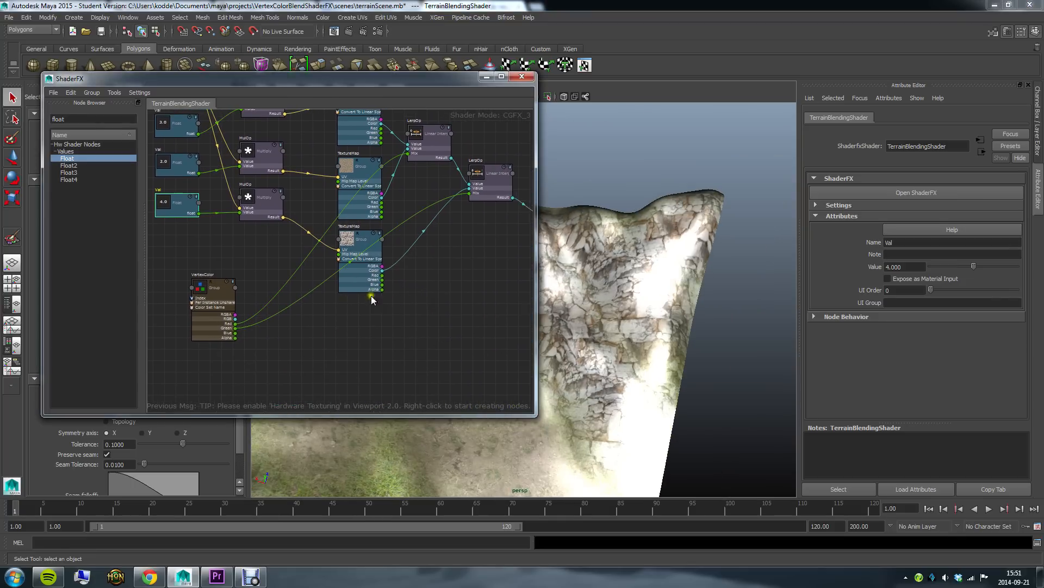
left_click(501, 76)
scroll(442, 333, "up", 5)
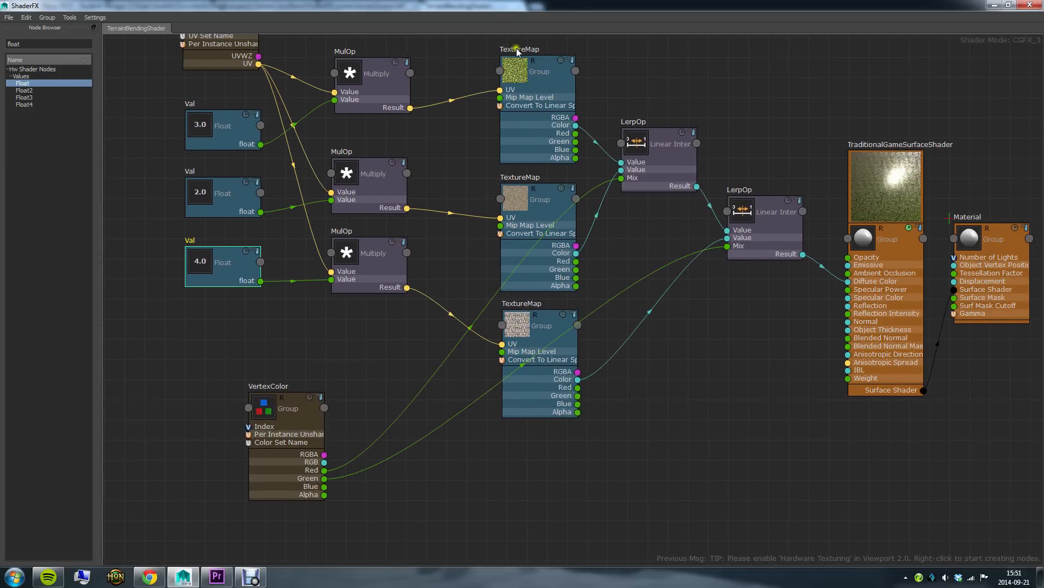
left_click_drag(63, 46, 2, 48)
type("normal")
left_click_drag(31, 132, 632, 375)
left_click(672, 390)
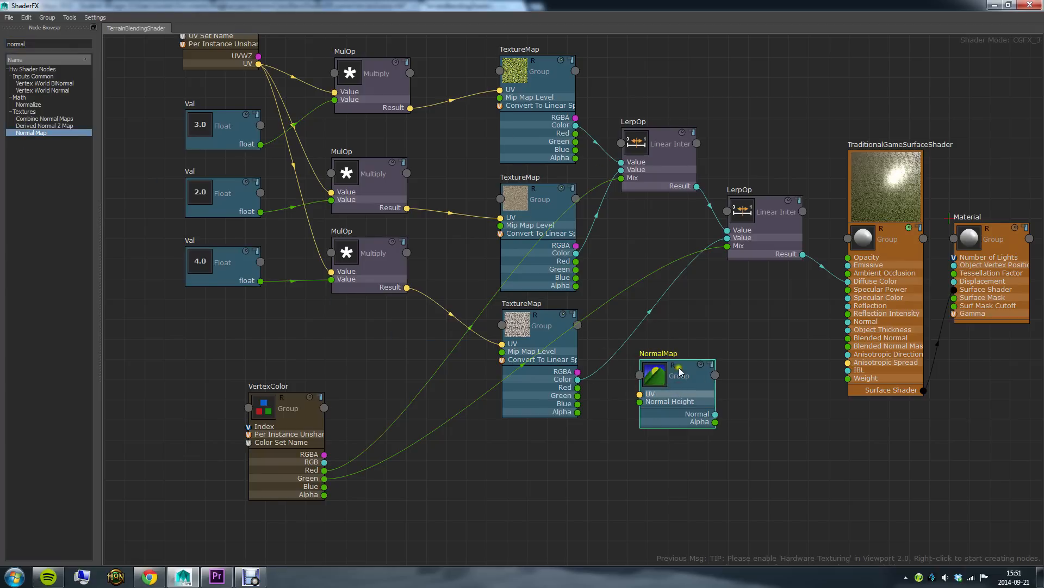
left_click_drag(693, 391, 561, 492)
middle_click_drag(622, 493, 564, 386)
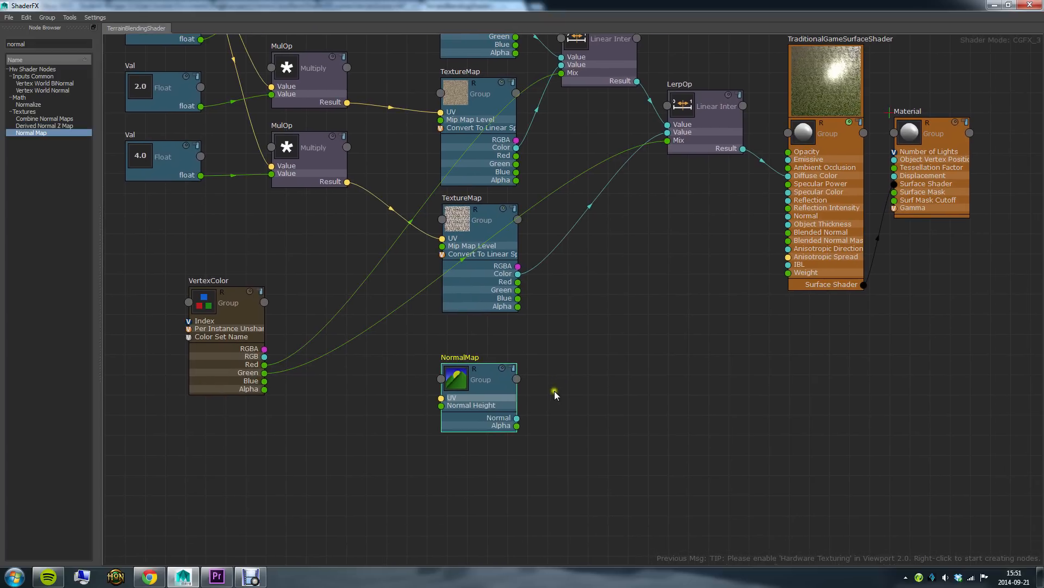
left_click_drag(483, 398, 485, 394)
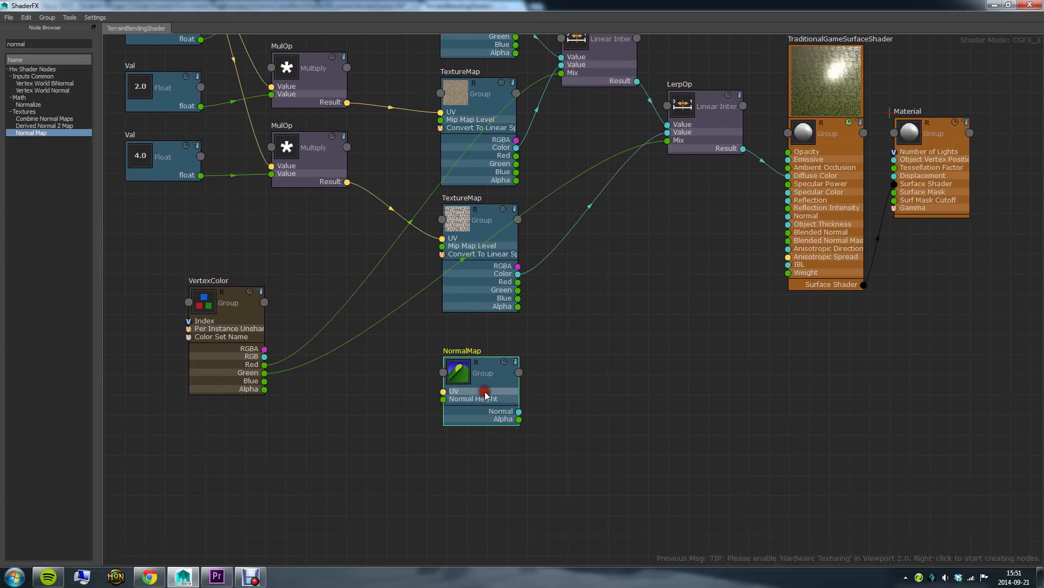
Duplicate the Normal Map node twice and stack the copies below the original.
middle_click_drag(580, 420, 550, 299)
left_click(441, 261)
key("ctrl+c")
left_click(445, 378)
key("ctrl+v")
left_click_drag(258, 116, 466, 474)
key("ctrl+v")
Duplicate the two linked Linear Interpolate nodes and place the copies beside the Normal Map nodes.
middle_click_drag(576, 220, 569, 410)
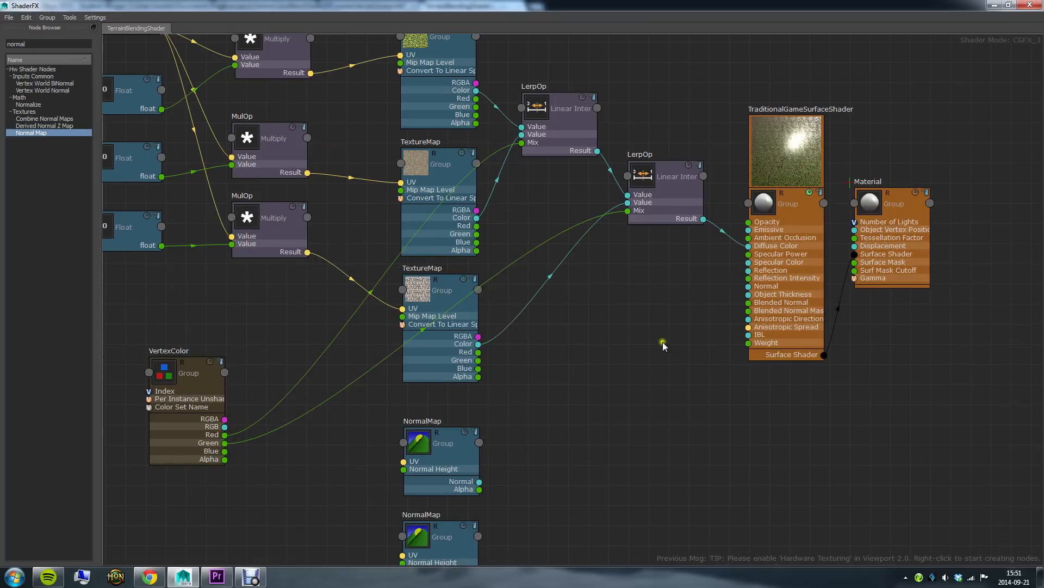
left_click(572, 136)
left_click(661, 191, "shift")
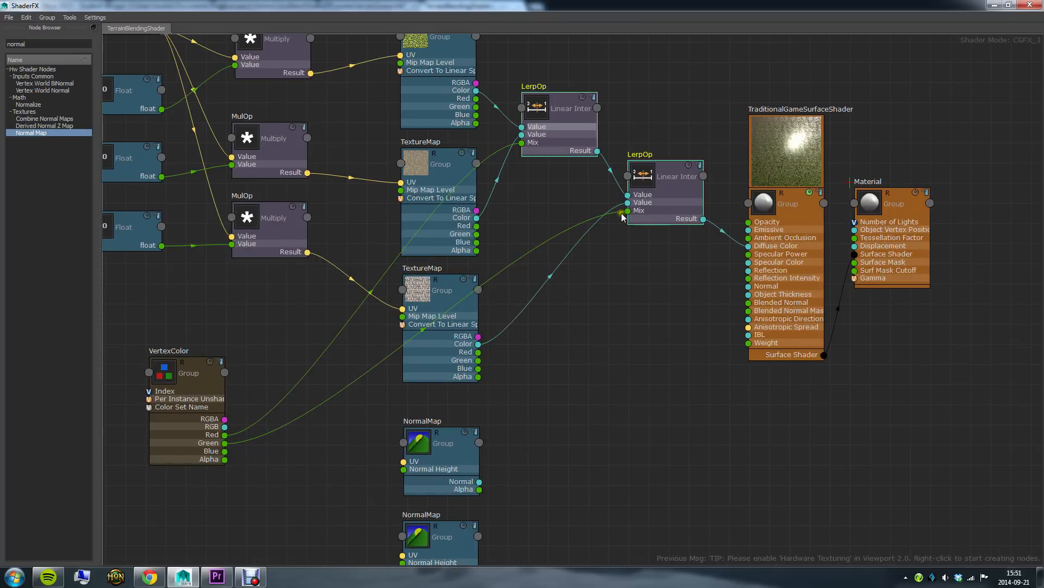
key("ctrl+v")
left_click_drag(320, 175, 691, 550)
middle_click_drag(815, 488, 666, 282, "alt")
left_click_drag(531, 323, 530, 357)
left_click(531, 287)
Connect the first two Normal Maps' Normal outputs to the first new Lerp's Values and the third to the second Lerp's second Value.
middle_click_drag(280, 278, 348, 277, "alt")
left_click_drag(398, 273, 450, 292)
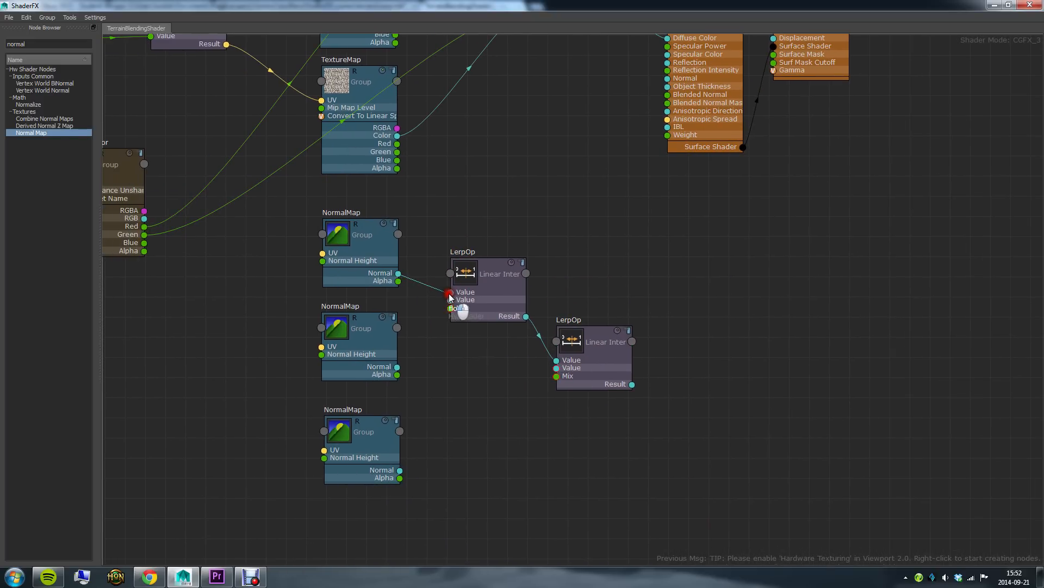
left_click_drag(398, 368, 450, 300)
left_click_drag(401, 471, 557, 367)
Connect VertexColor's Red output to the first normal Lerp's Mix and its Green output to the second normal Lerp's Mix.
middle_click_drag(270, 299, 357, 360, "alt")
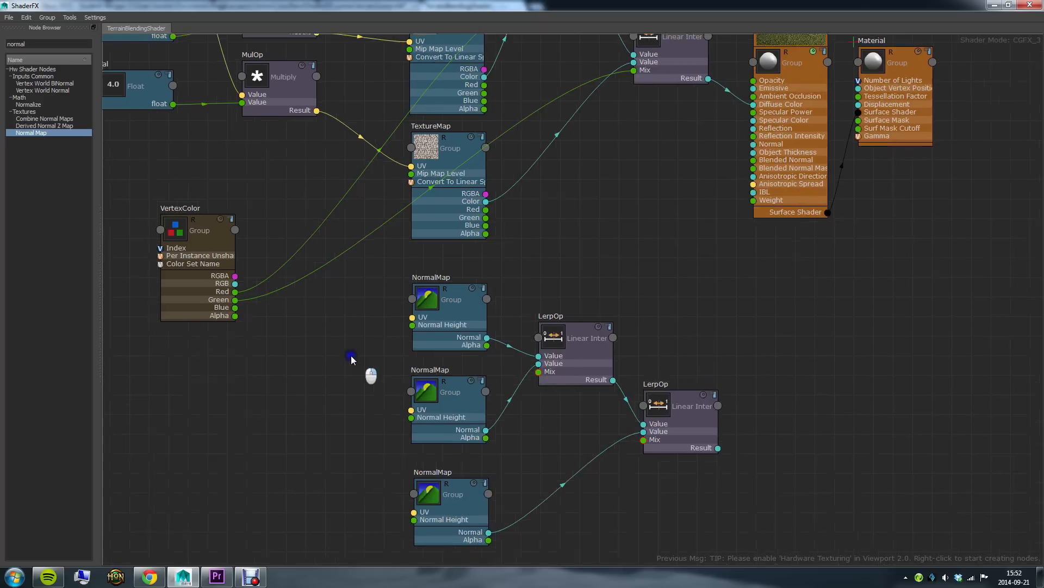
right_click_drag(358, 360, 315, 327, "alt")
middle_click_drag(315, 326, 295, 316, "alt")
right_click_drag(295, 315, 327, 347, "alt")
left_click_drag(224, 237, 534, 317)
left_click_drag(225, 245, 639, 386)
Connect the final normal Lerp's Result to the Normal input of the TraditionalGameSurfaceShader.
scroll(628, 285, "up", 5)
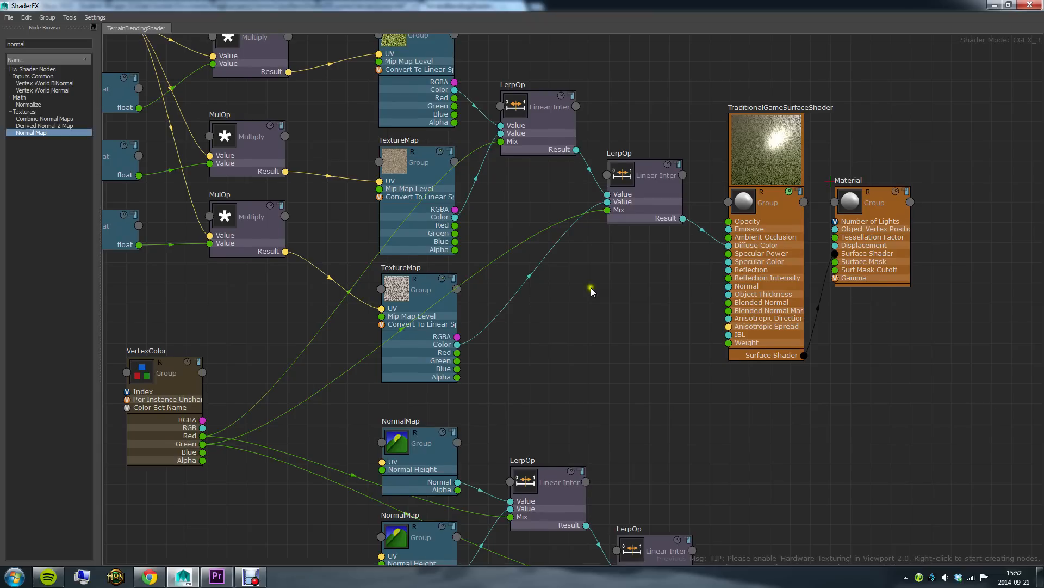
scroll(502, 194, "down", 5)
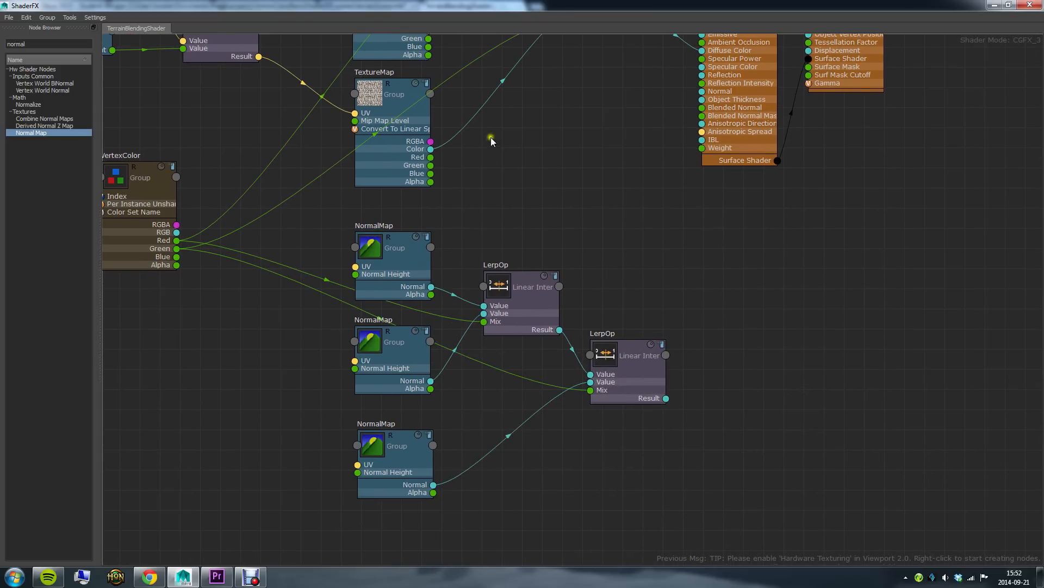
scroll(548, 195, "down", 4)
scroll(470, 247, "up", 3)
scroll(579, 241, "up", 4)
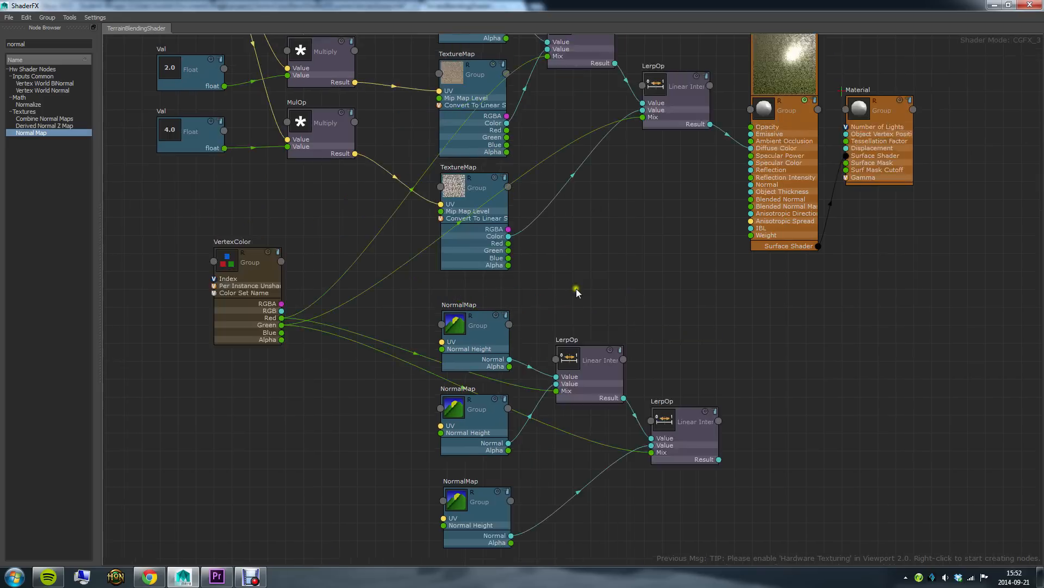
middle_click_drag(581, 345, 500, 344, "alt")
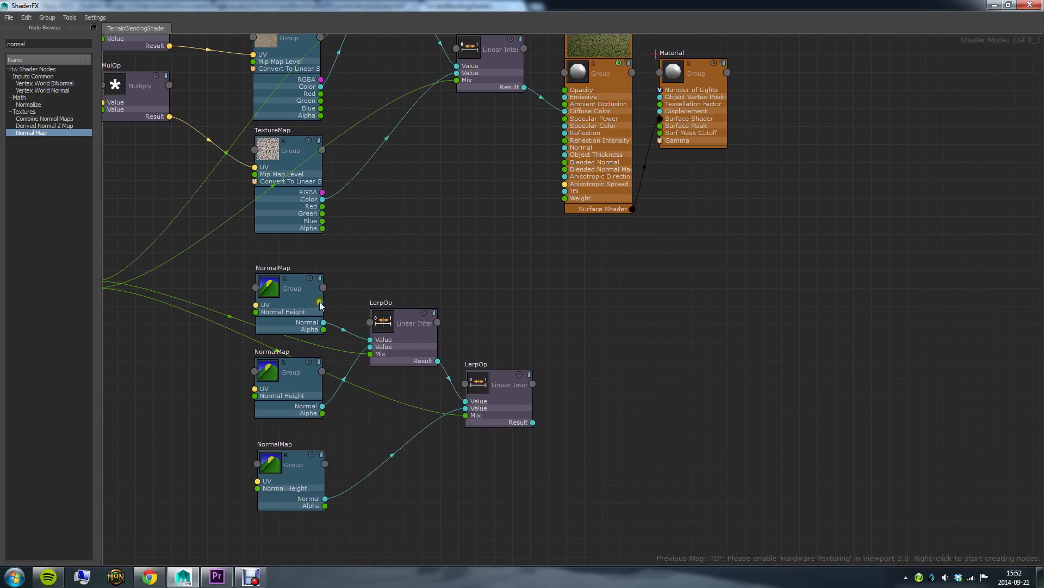
left_click_drag(532, 423, 564, 149)
middle_click_drag(429, 199, 670, 217, "alt")
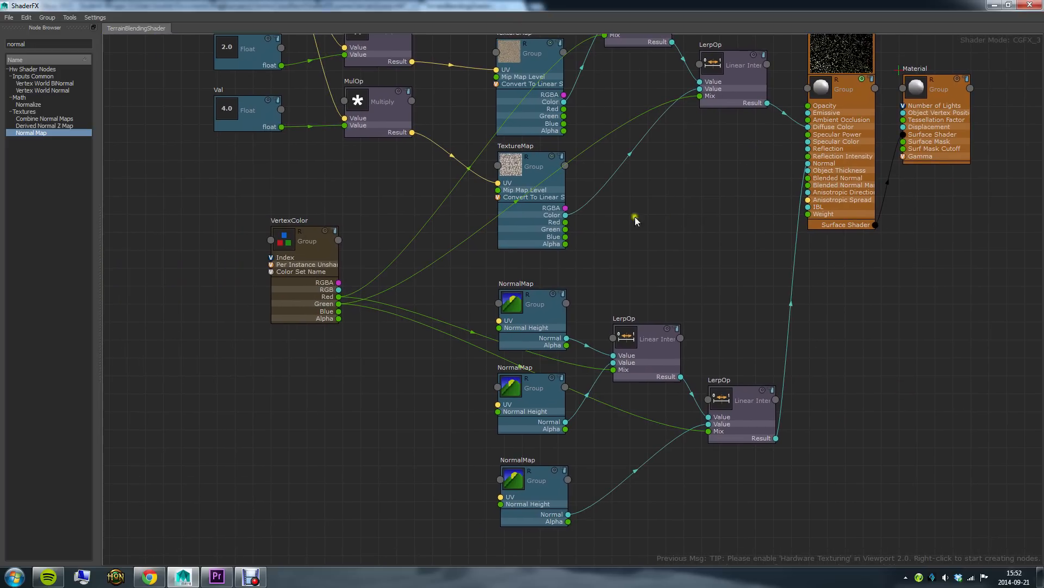
Connect the three Multiply nodes' Results to the UV inputs of the corresponding Normal Map nodes.
middle_click_drag(427, 248, 416, 352, "alt")
right_click_drag(417, 353, 357, 325, "alt")
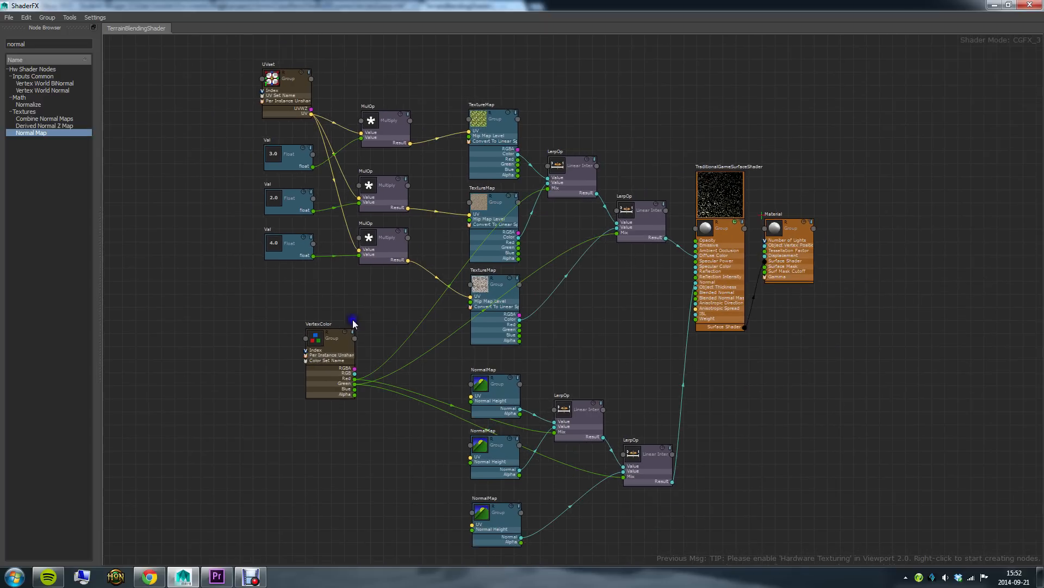
middle_click_drag(369, 250, 377, 234, "alt")
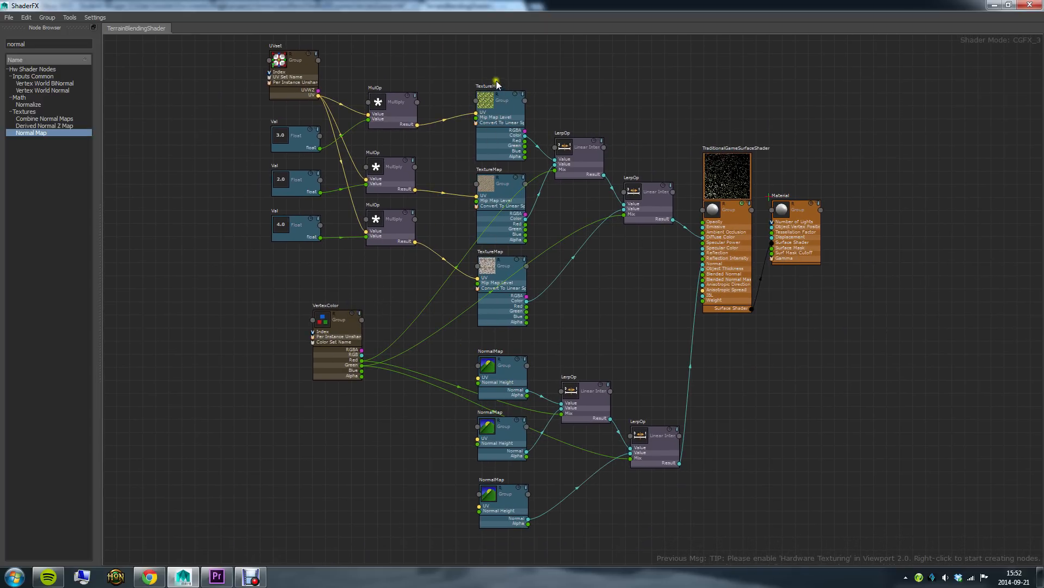
left_click_drag(418, 125, 479, 377)
left_click_drag(417, 189, 477, 438)
left_click_drag(414, 243, 479, 504)
Load grassNormalMap.jpg from the sourceimages folder as the texture of the first Normal Map node.
left_click(491, 380)
left_click_drag(786, 4, 551, 61)
middle_click_drag(517, 304, 664, 219, "alt")
middle_click_drag(598, 278, 747, 231, "alt")
left_click(623, 157)
left_click(553, 188)
left_click_drag(623, 63, 404, 60)
left_click(1008, 278)
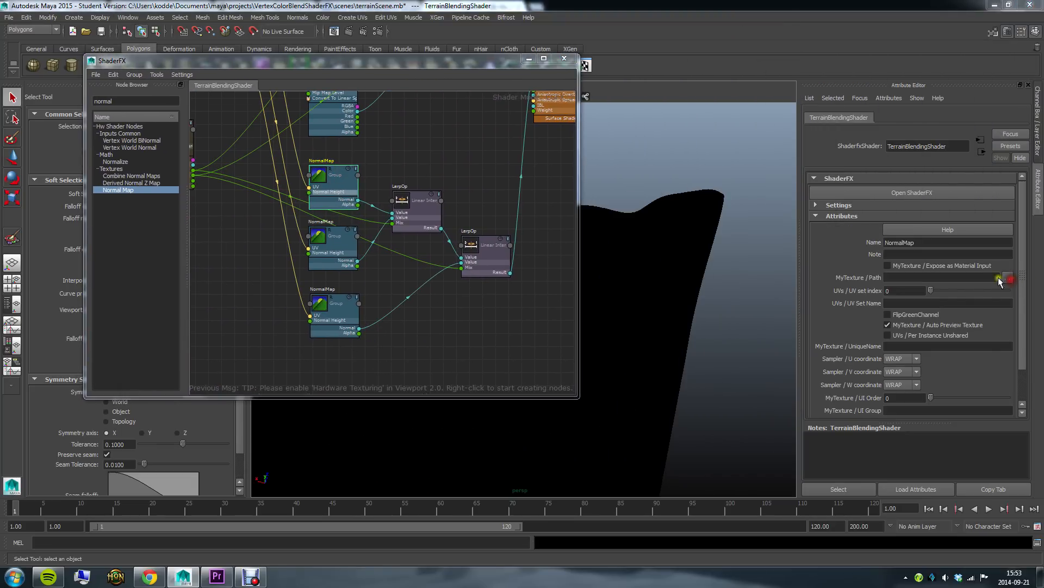
left_click(231, 201)
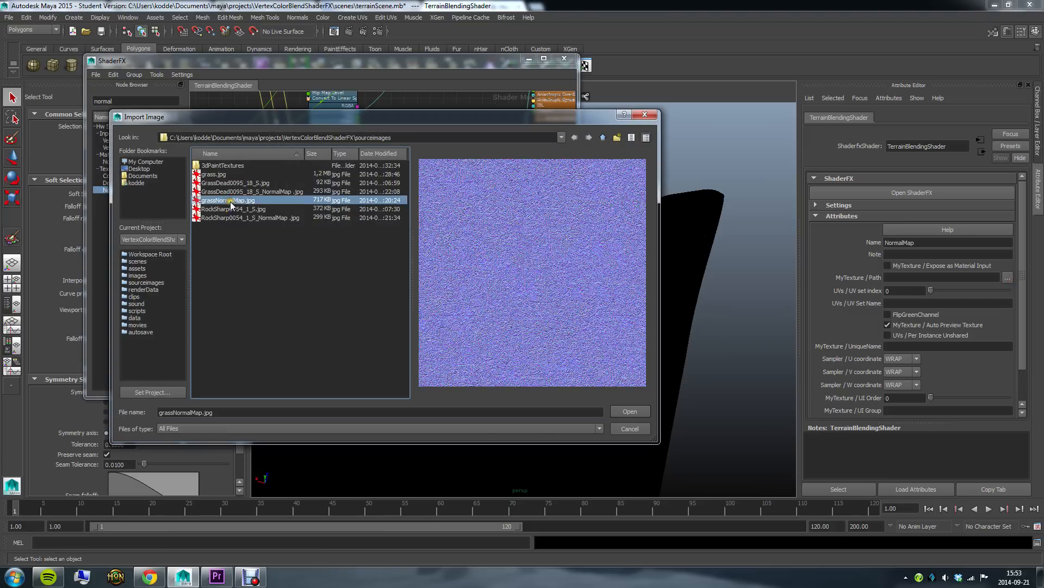
double_click(230, 200)
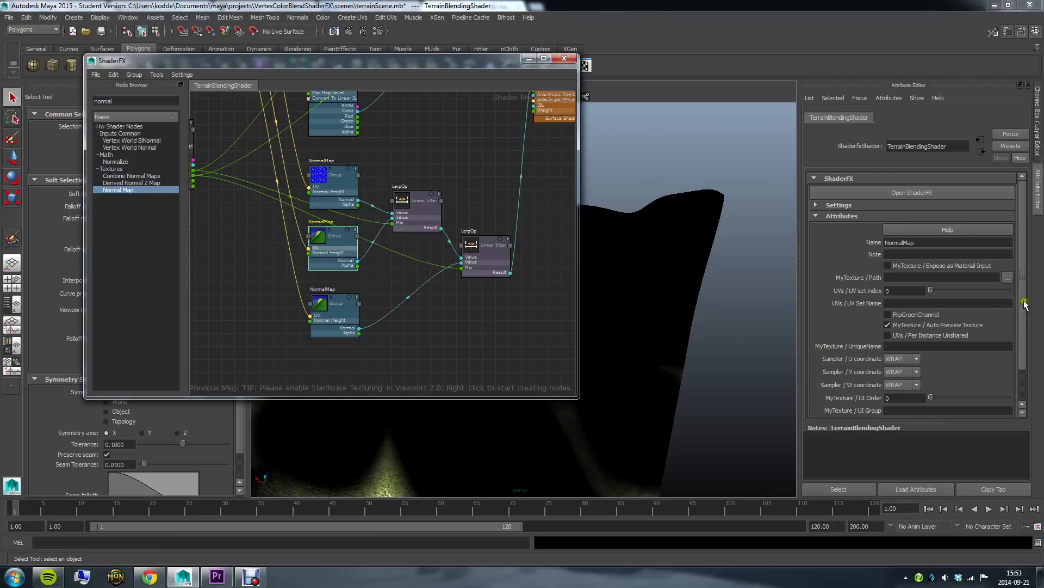
Load GrassDead0095_18_S_NormalMap.jpg into the second Normal Map node and RockSharp0054_1_S_NormalMap.jpg into the third.
left_click(1008, 278)
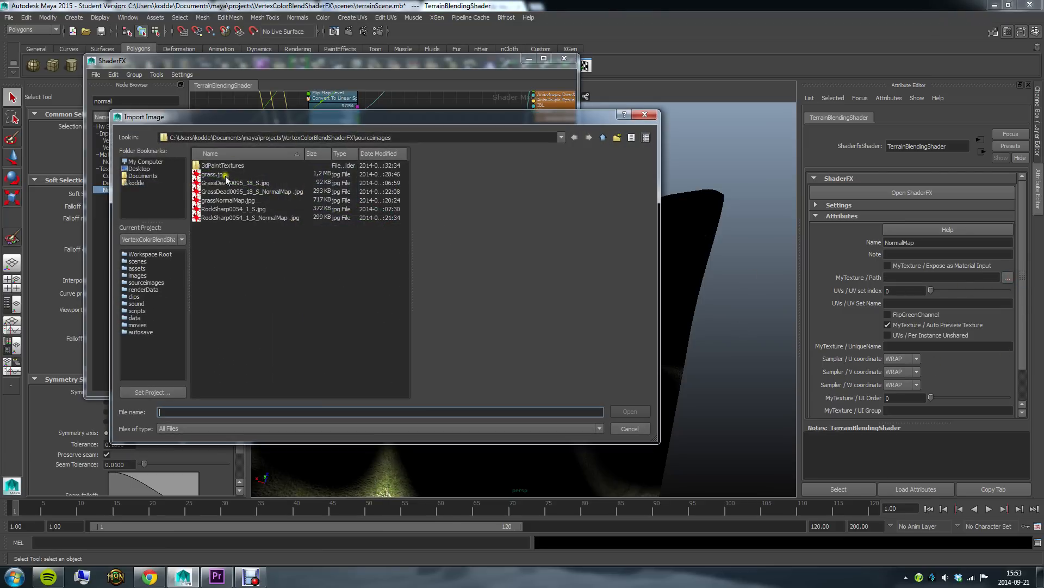
left_click(232, 182)
left_click(258, 192)
left_click(629, 411)
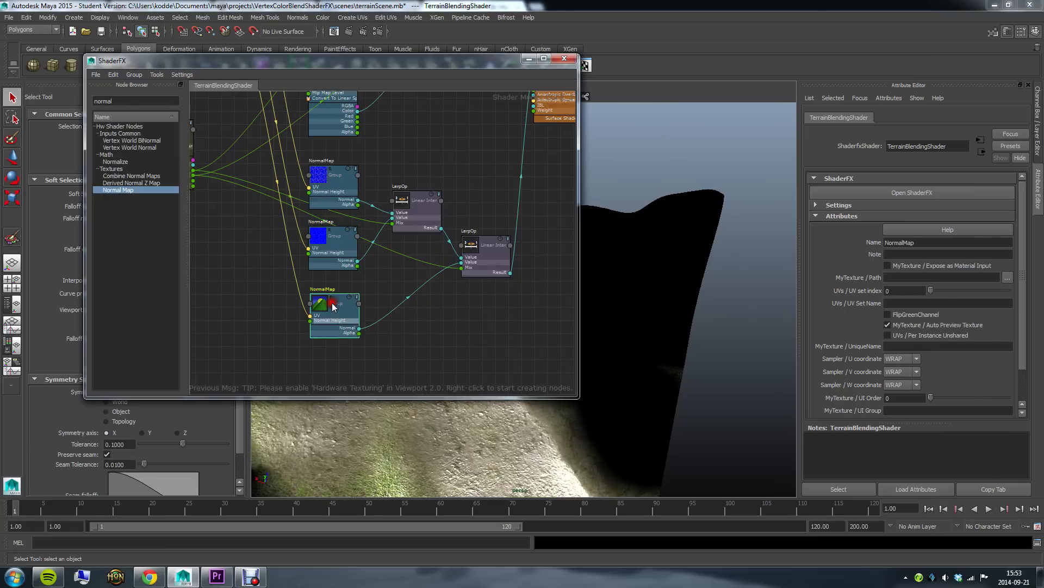
left_click(1007, 278)
double_click(242, 218)
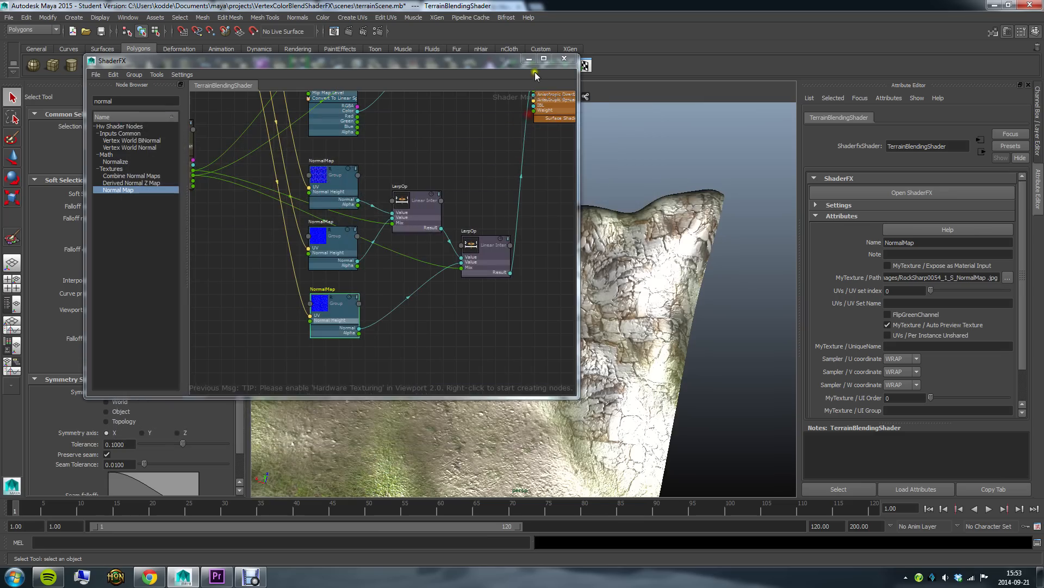
Minimize ShaderFX and examine the terrain's grass, dead grass and rock relief from several angles and distances.
left_click(529, 58)
middle_click_drag(525, 351, 493, 353, "alt")
right_click_drag(493, 354, 664, 420, "alt")
left_click_drag(664, 419, 567, 356, "alt")
right_click_drag(566, 356, 383, 332, "alt")
middle_click_drag(375, 327, 570, 231, "alt")
left_click_drag(570, 231, 501, 268, "alt")
right_click_drag(501, 268, 447, 282, "alt")
left_click_drag(447, 282, 503, 262, "alt")
left_click_drag(592, 309, 564, 308, "alt")
right_click_drag(564, 307, 469, 303, "alt")
mouse_move(508, 312)
left_mouse_down("alt")
mouse_move(451, 330)
mouse_move(462, 275)
left_mouse_up("alt")
right_click_drag(462, 275, 512, 291, "alt")
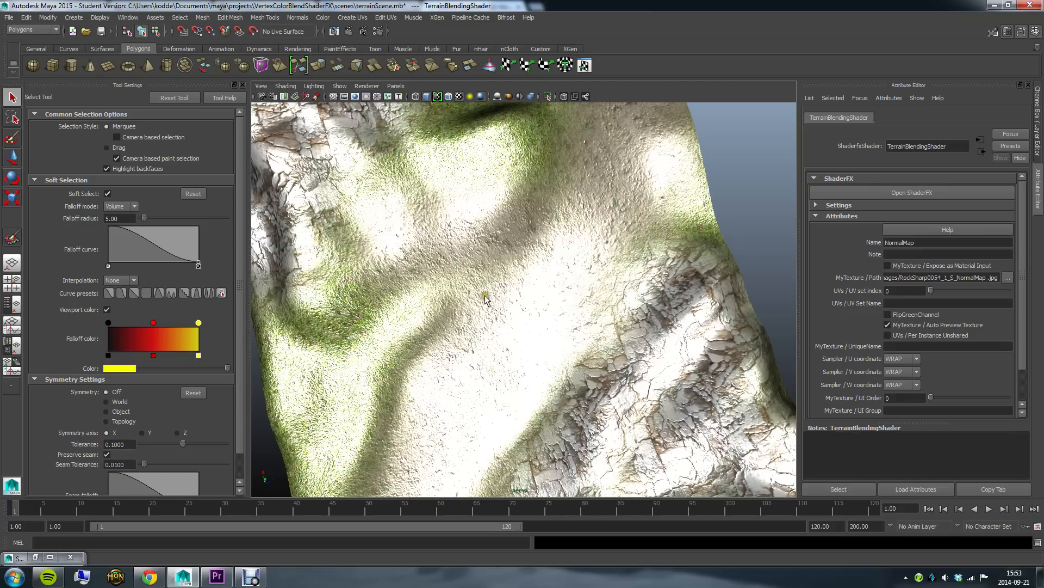
left_click_drag(485, 326, 530, 327, "alt")
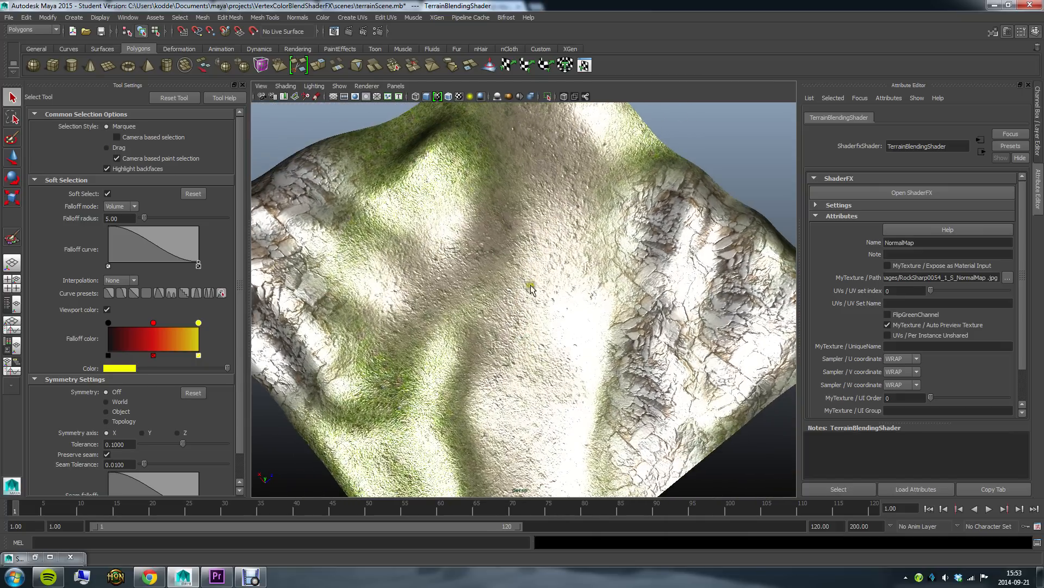
Bring back the ShaderFX graph and space the TraditionalGameSurfaceShader and Material nodes farther apart.
left_click(50, 557)
middle_click_drag(611, 369, 419, 402, "alt")
right_click_drag(408, 409, 653, 482, "alt")
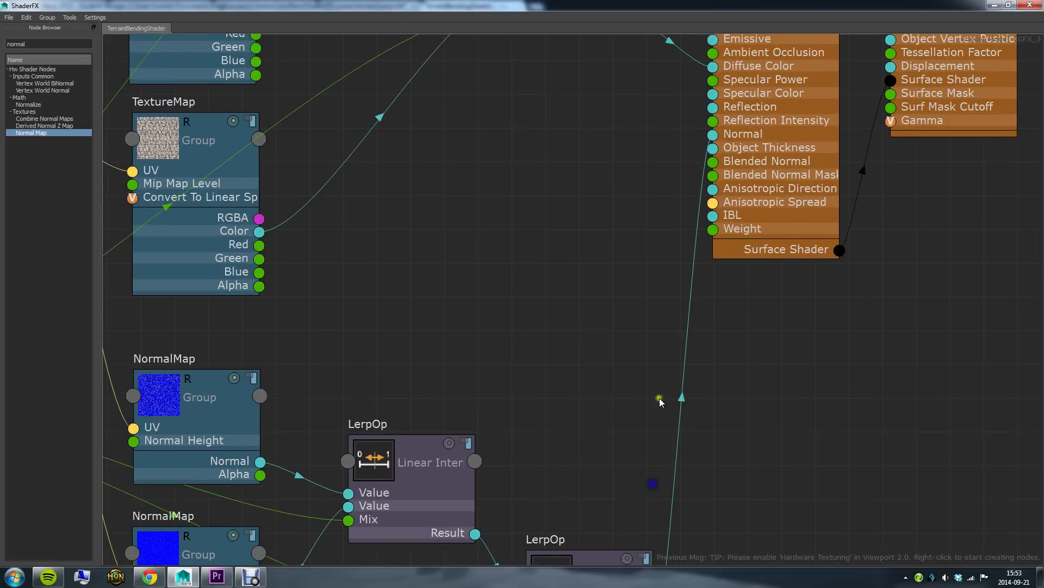
middle_click_drag(657, 369, 483, 545, "alt")
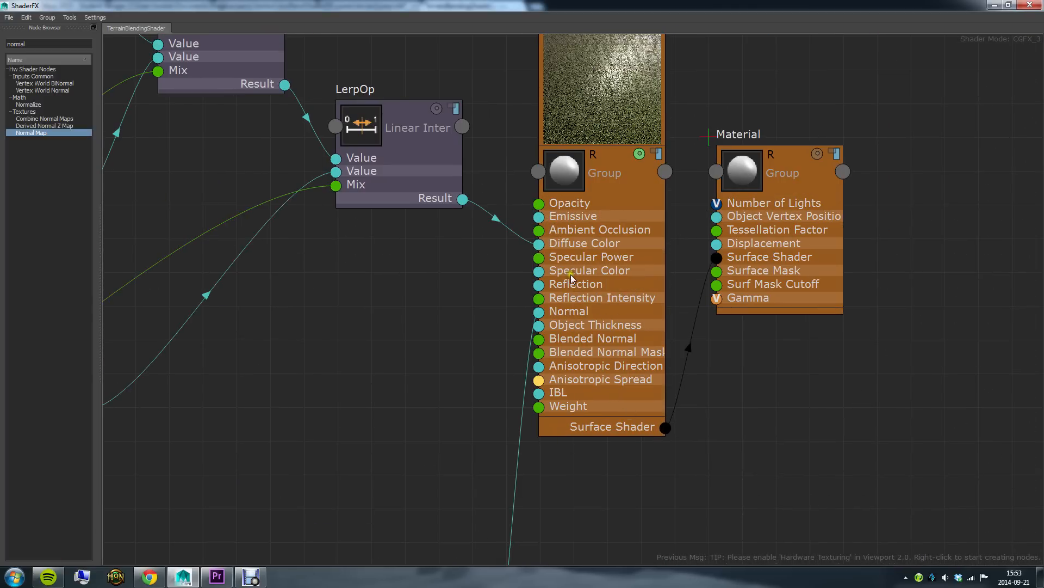
left_click_drag(734, 234, 859, 312)
left_click_drag(601, 251, 631, 290)
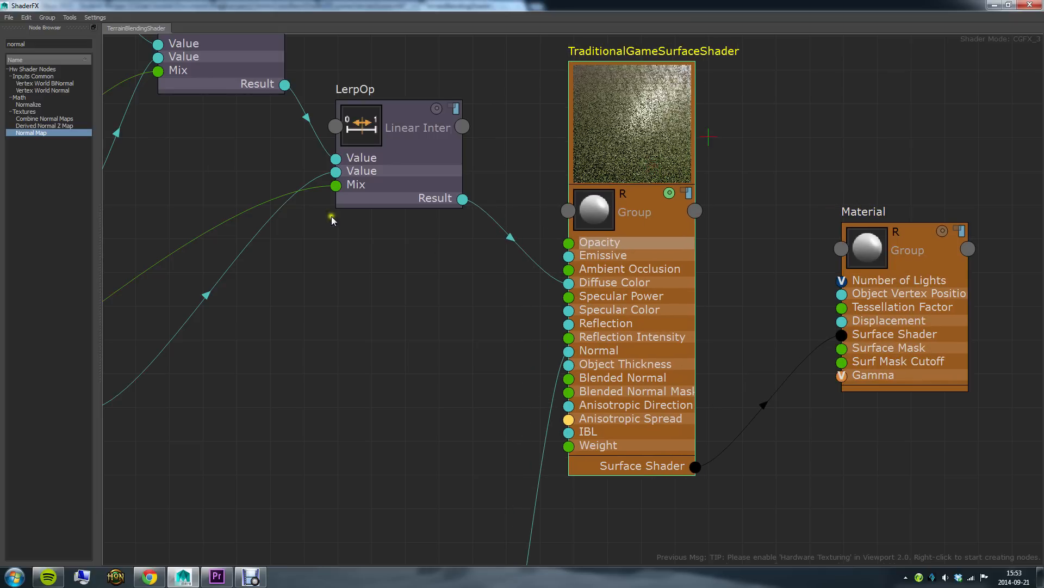
Add a Float node beside the surface shader and connect its output to Specular Power.
left_click_drag(55, 46, 4, 47)
key("BackSpace")
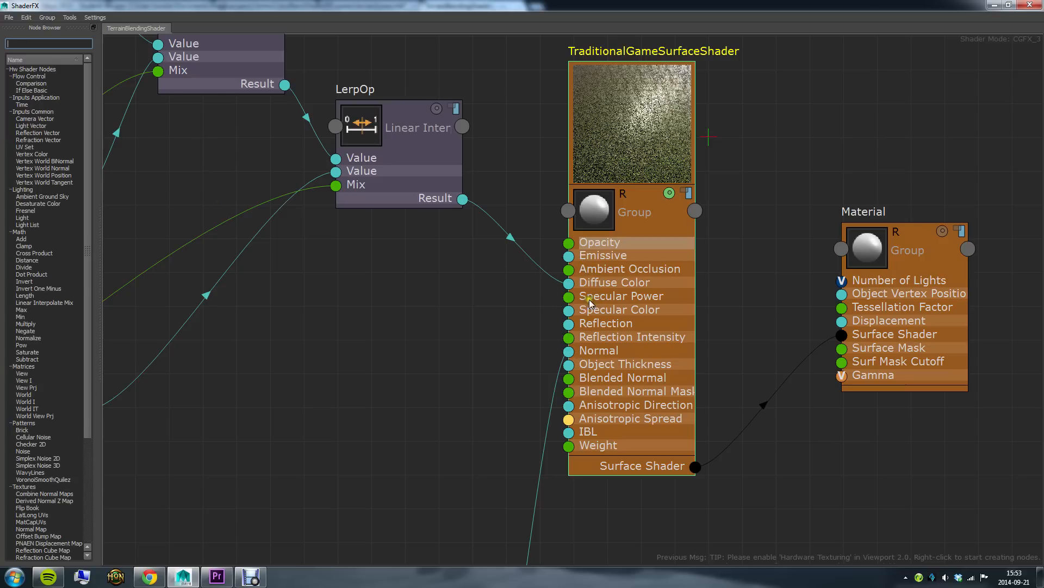
type("float")
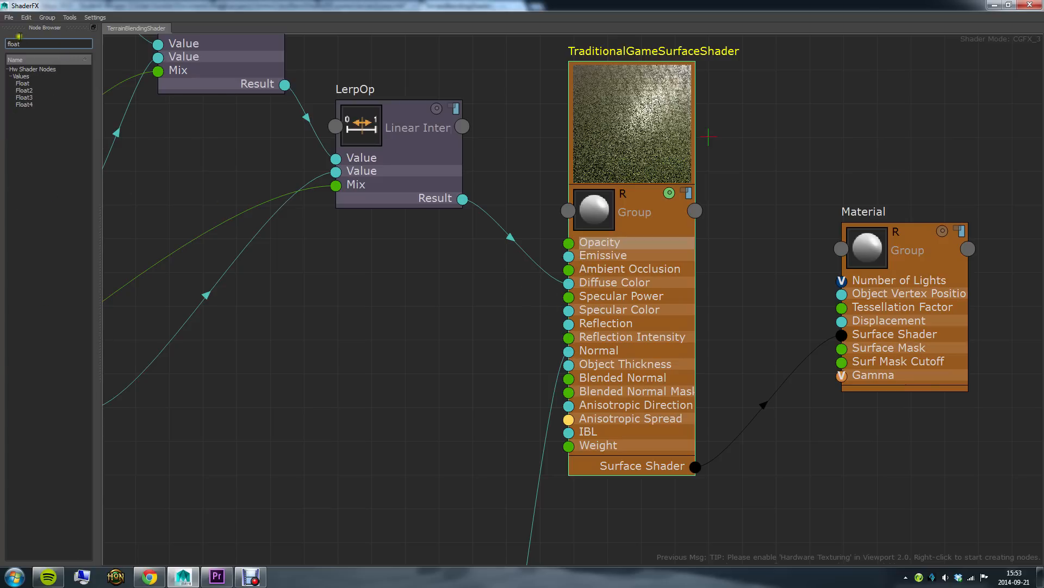
left_click_drag(22, 83, 396, 304)
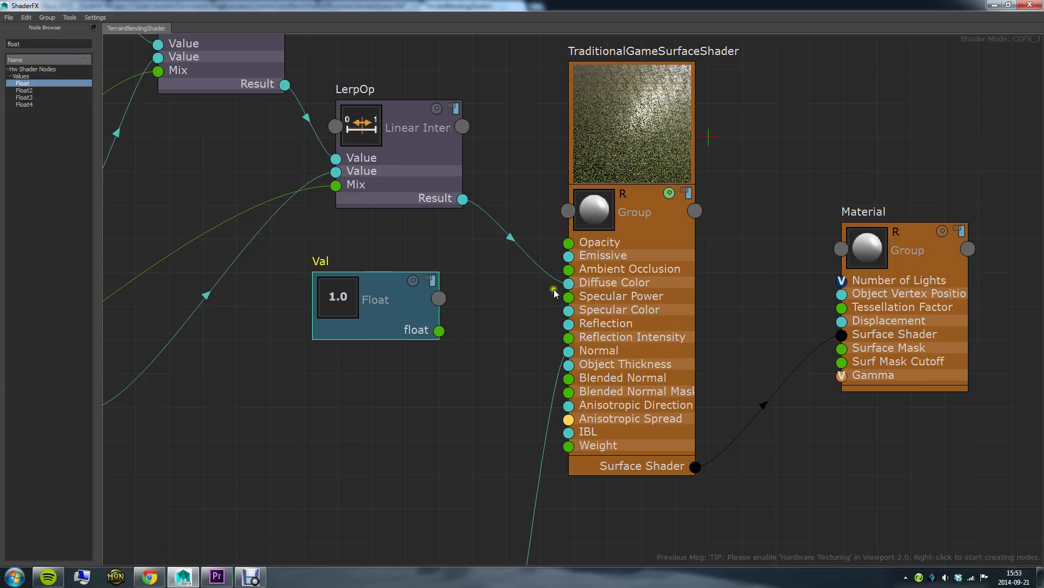
left_click_drag(439, 330, 569, 296)
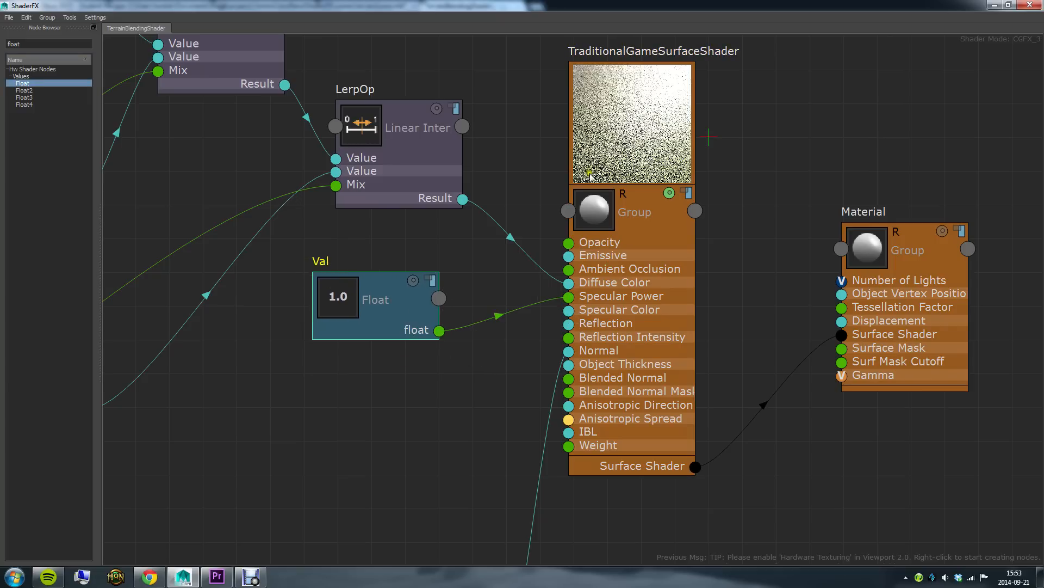
Restore the ShaderFX window to a smaller size and move it aside to uncover the terrain.
left_click_drag(669, 6, 419, 96)
middle_click_drag(381, 272, 632, 260)
middle_click_drag(391, 346, 509, 368)
left_click_drag(504, 99, 174, 118)
mouse_move(522, 213)
left_mouse_down("alt")
mouse_move(557, 254)
mouse_move(518, 201)
mouse_move(535, 215)
left_mouse_up("alt")
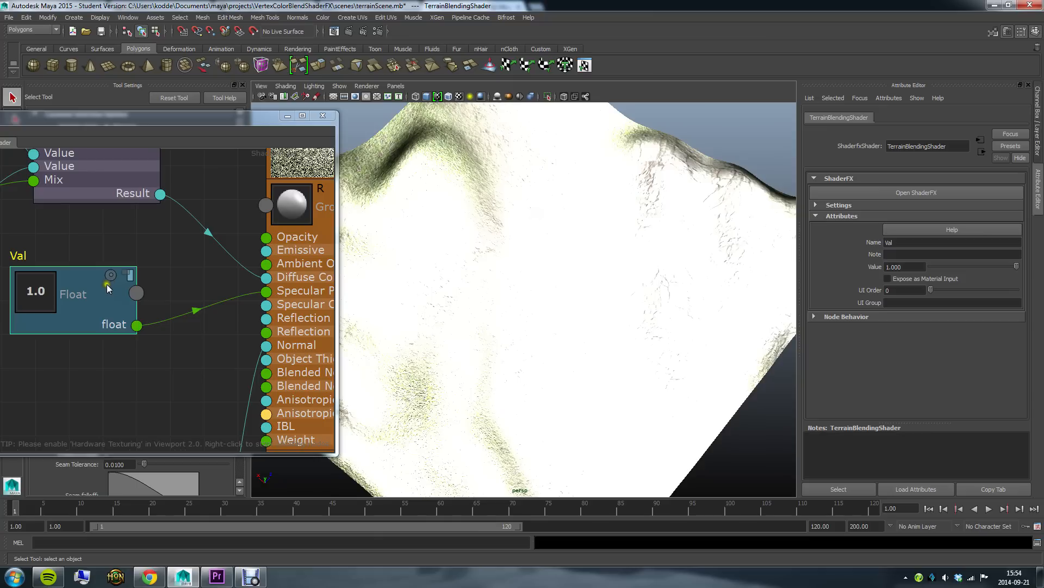
Try a value of 500 on the Float node feeding Specular Power and check the terrain's highlights.
left_click_drag(905, 266, 849, 266)
key("Return")
left_click_drag(652, 342, 681, 326, "alt")
left_click_drag(920, 266, 847, 268)
type("500")
key("Return")
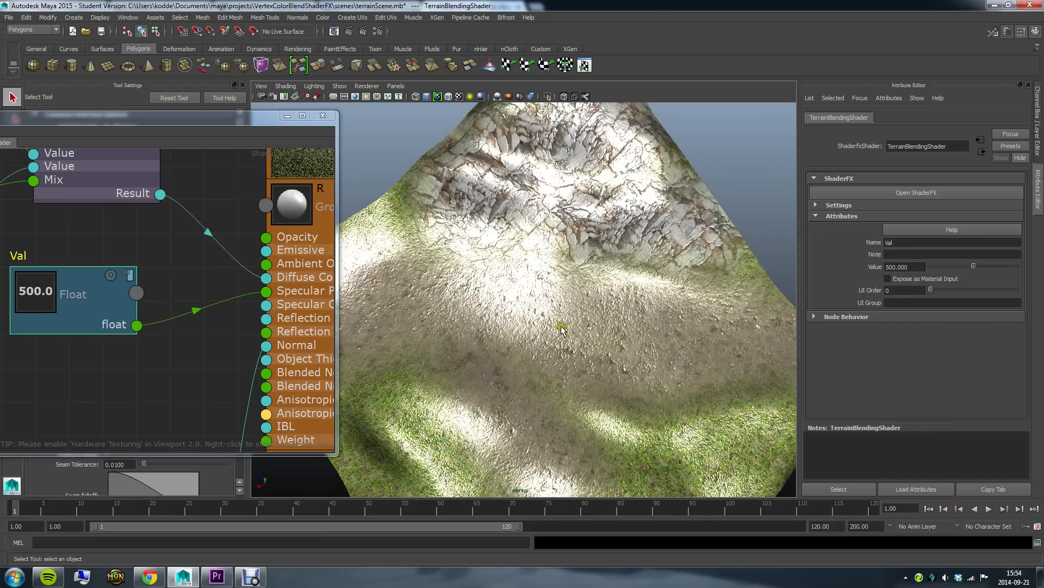
mouse_move(561, 294)
left_mouse_down("alt")
mouse_move(537, 288)
mouse_move(606, 282)
mouse_move(613, 299)
mouse_move(641, 282)
mouse_move(618, 294)
mouse_move(554, 283)
left_mouse_up("alt")
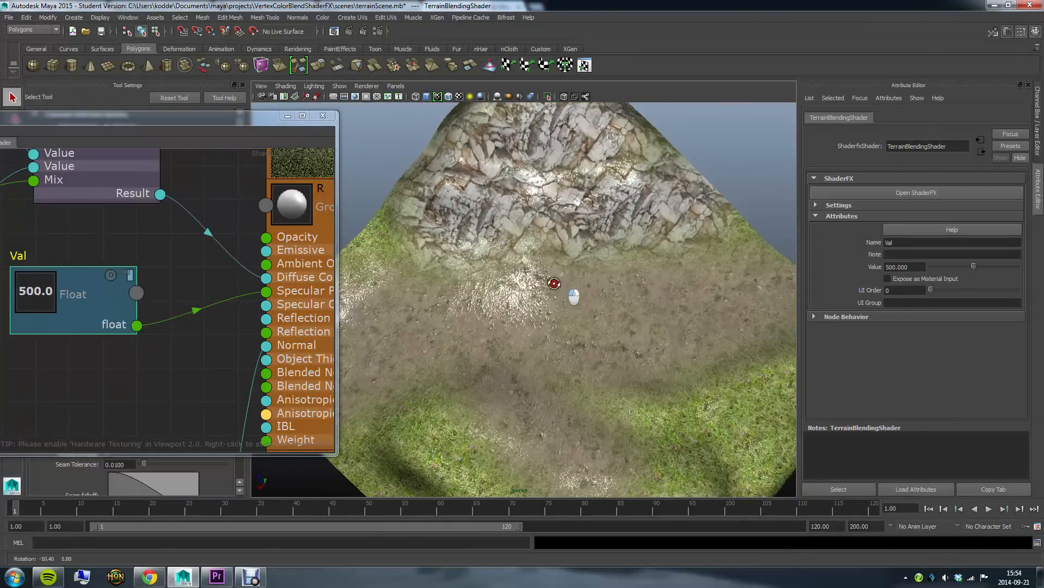
Set the Specular Power Float node's value to 5 and bring the whole ShaderFX window back into view.
left_click_drag(915, 266, 827, 265)
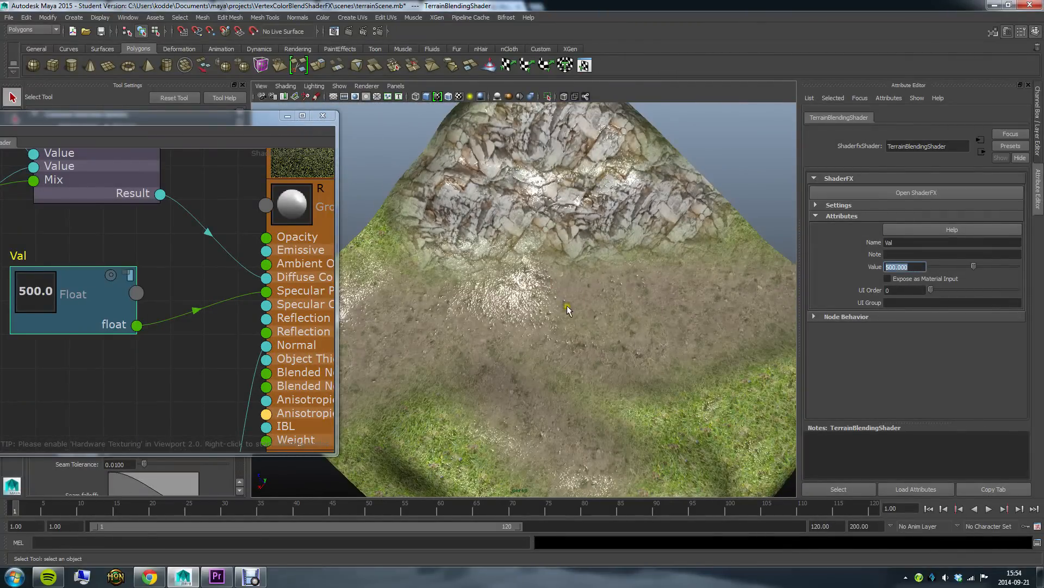
left_click_drag(567, 310, 503, 303, "alt")
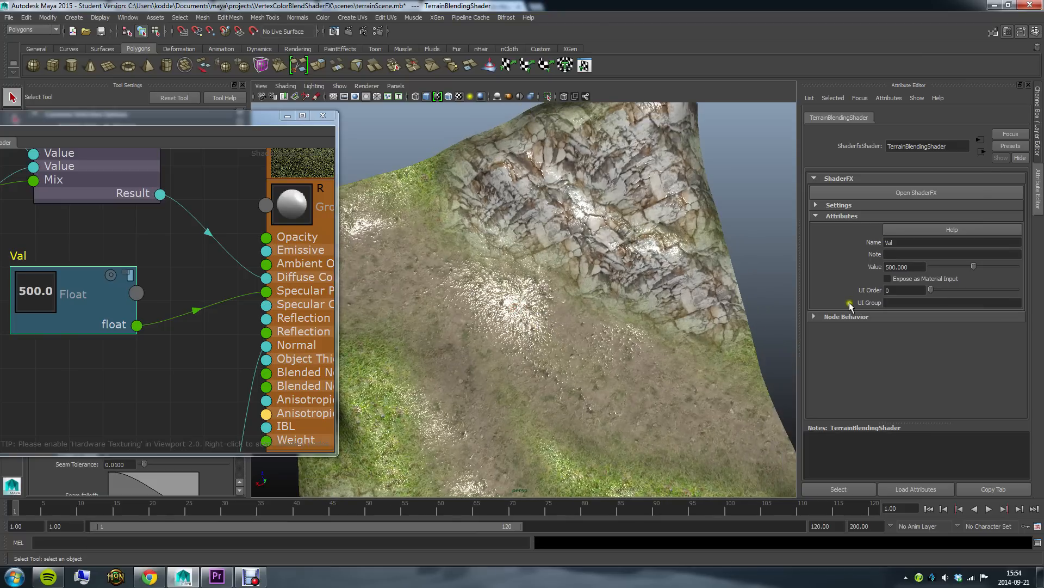
left_click_drag(909, 268, 834, 269)
middle_click_drag(159, 385, 157, 349, "alt")
left_click_drag(256, 120, 628, 102)
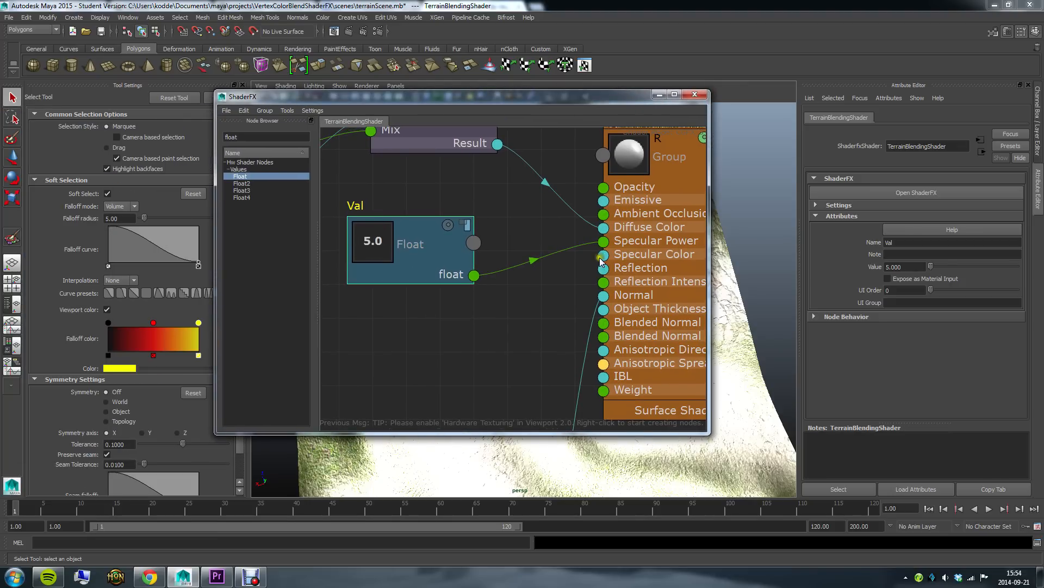
Add a Color node below the Float node and connect its RGB output to the surface shader's Specular Color.
left_click_drag(449, 247, 456, 232)
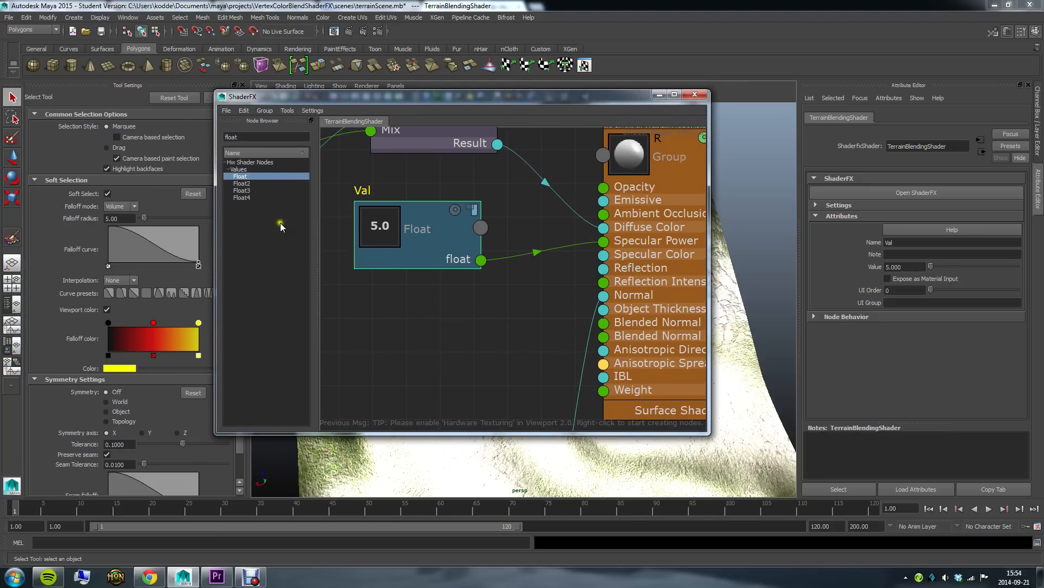
left_click(245, 191)
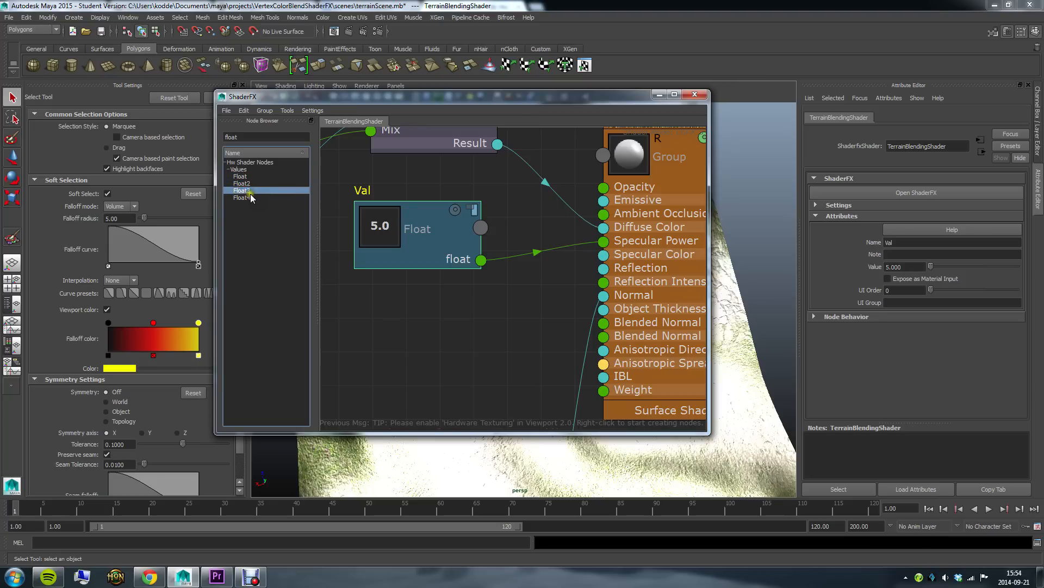
double_click(251, 137)
type("colo")
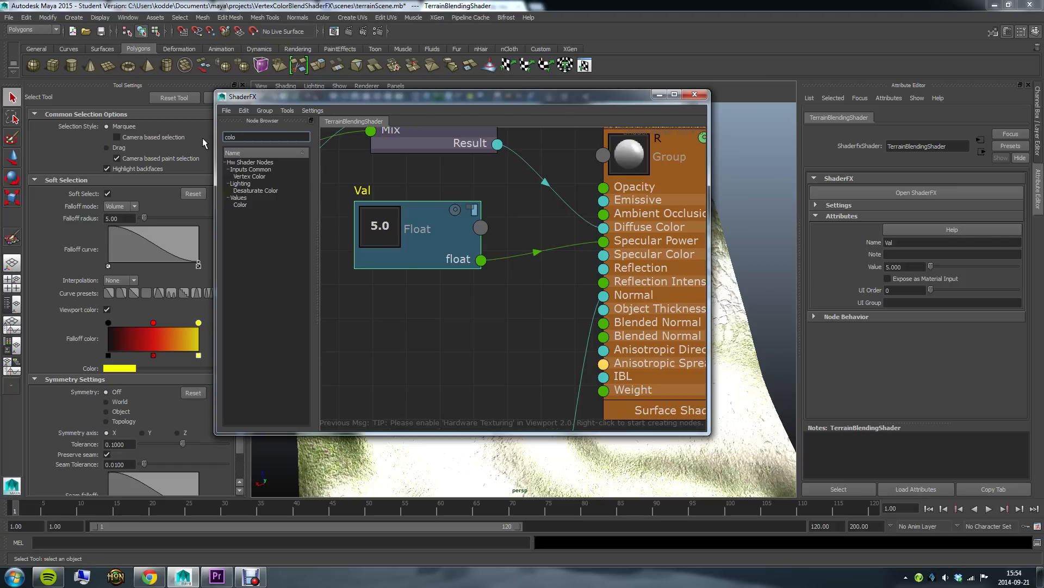
left_click_drag(240, 205, 426, 308)
left_click_drag(483, 364, 603, 260)
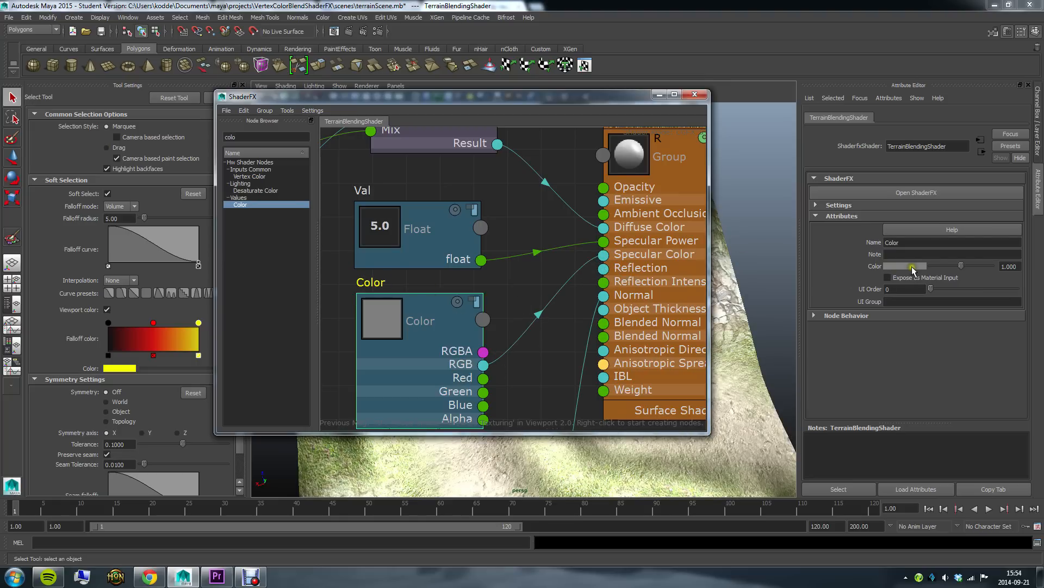
Darken the specular Color node to a near-black grey and check the terrain's shine.
left_click_drag(617, 101, 421, 84)
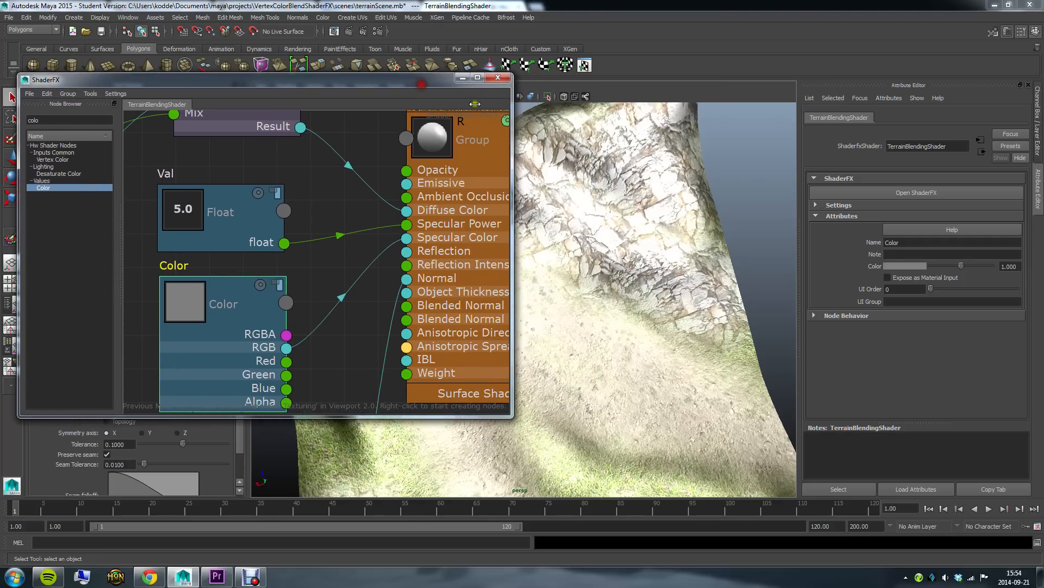
left_click(912, 266)
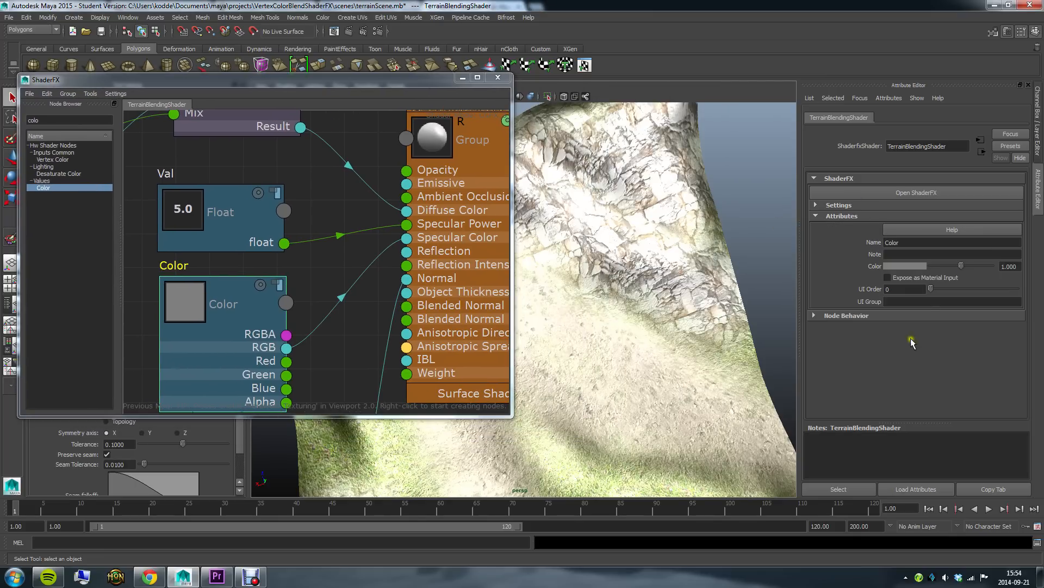
left_click_drag(627, 288, 798, 272, "alt")
left_click_drag(962, 267, 938, 267)
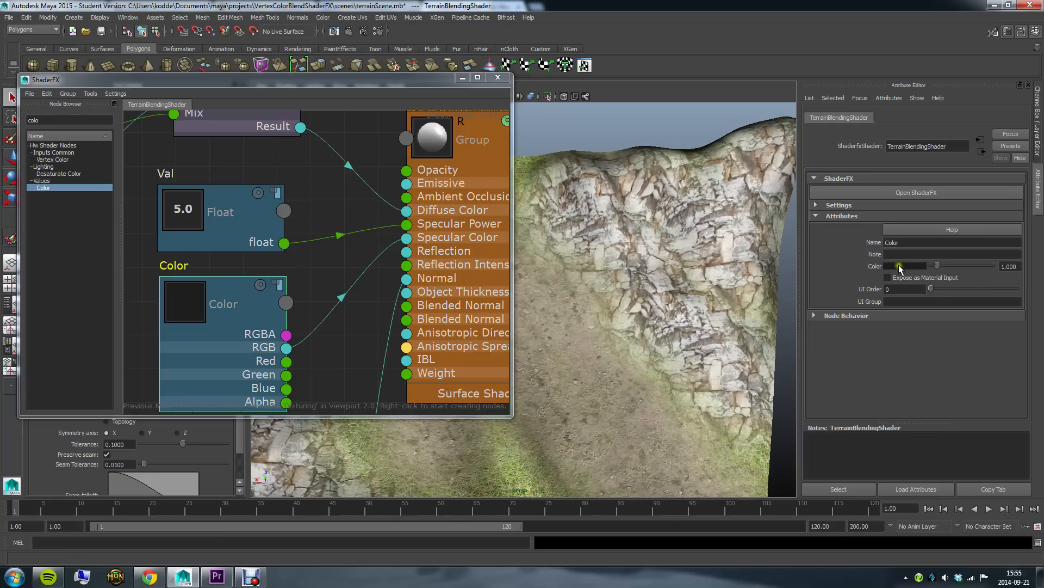
left_click_drag(708, 310, 617, 328, "alt")
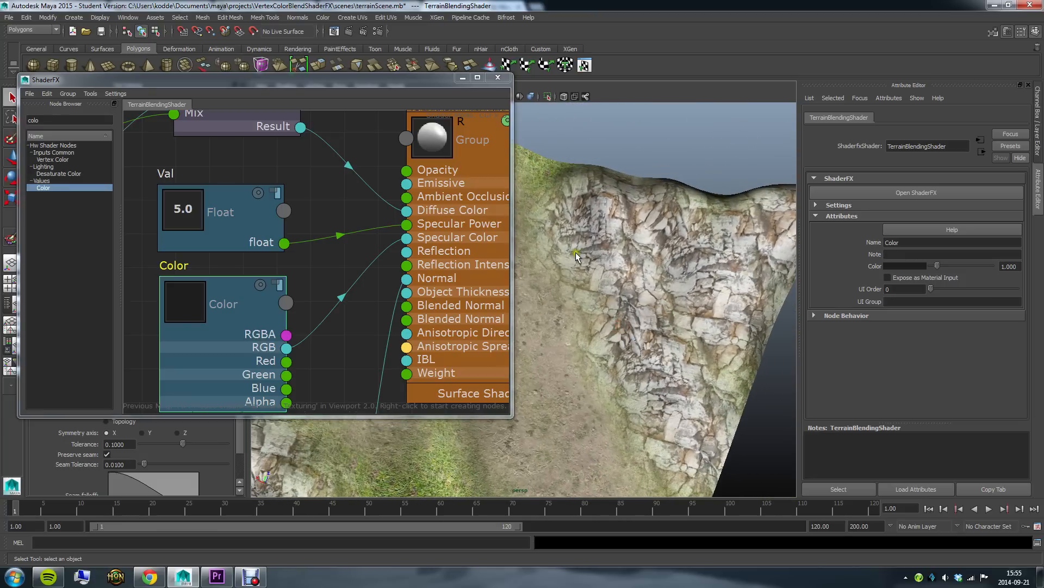
right_click_drag(585, 280, 701, 331, "alt")
right_click_drag(321, 264, 237, 264, "alt")
right_click_drag(616, 281, 587, 314, "alt")
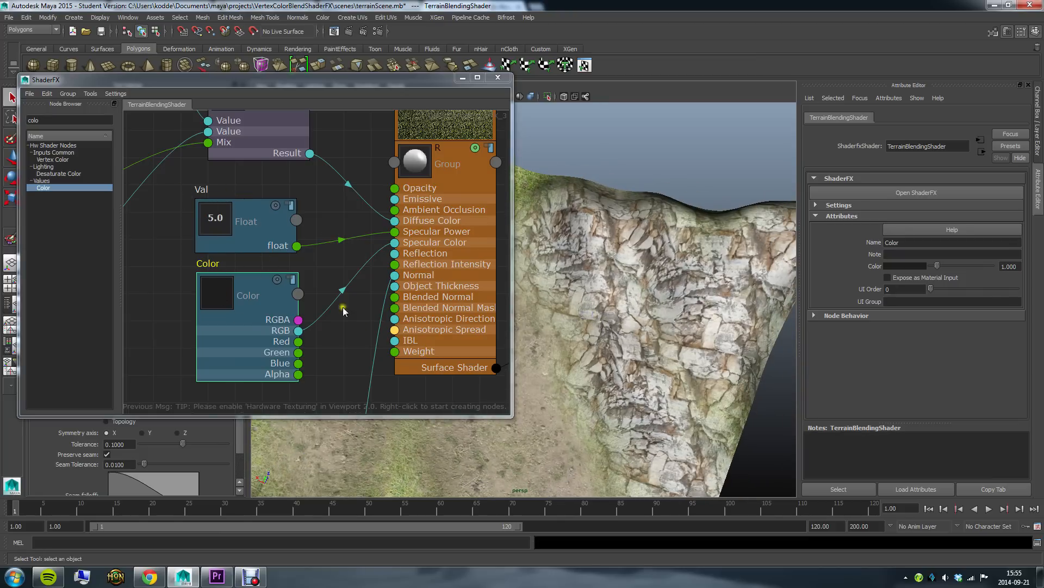
Close ShaderFX and the Tool Settings, framing the whole terrain in the enlarged viewport.
left_click(497, 77)
right_click_drag(593, 272, 478, 294, "alt")
middle_click_drag(478, 294, 512, 240, "alt")
left_click_drag(511, 239, 460, 207, "alt")
right_click_drag(460, 207, 368, 233, "alt")
left_click(242, 85)
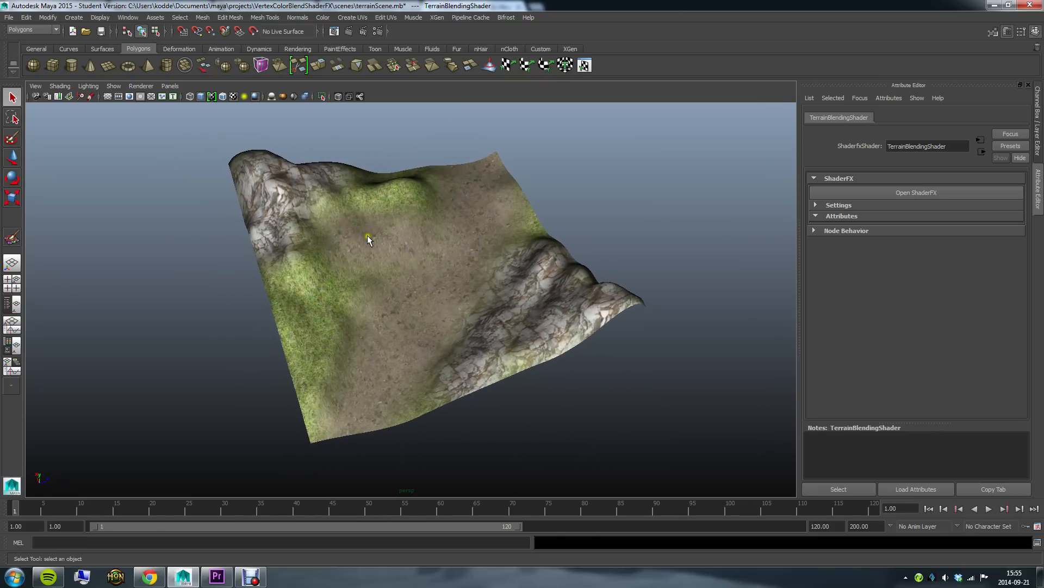
Detach the light creation list as a floating window, create a directional light and move it off to the side above the rocky hill.
left_click(72, 18)
mouse_move(120, 65)
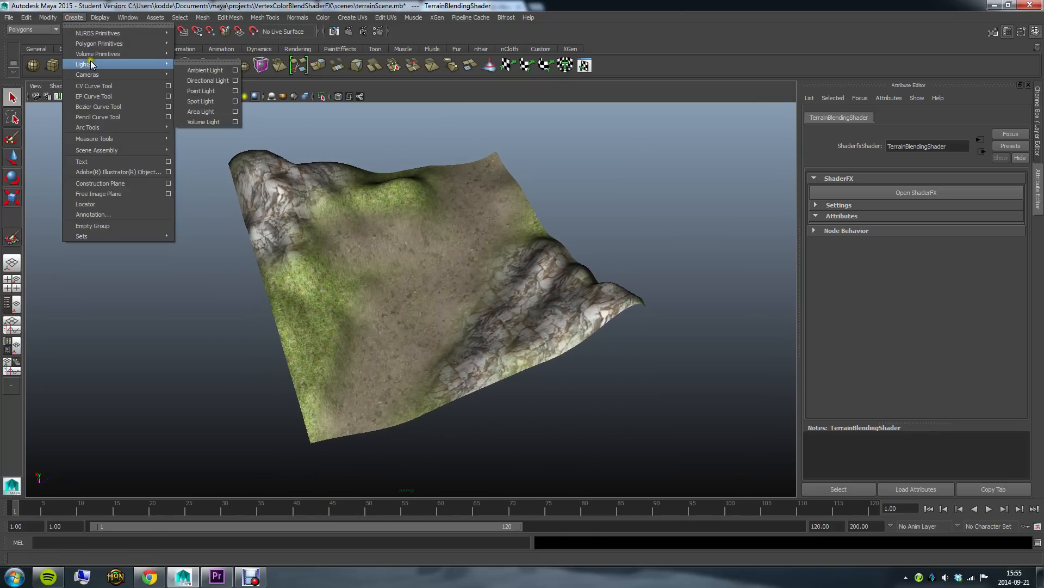
left_click(214, 63)
left_click_drag(216, 53, 174, 108)
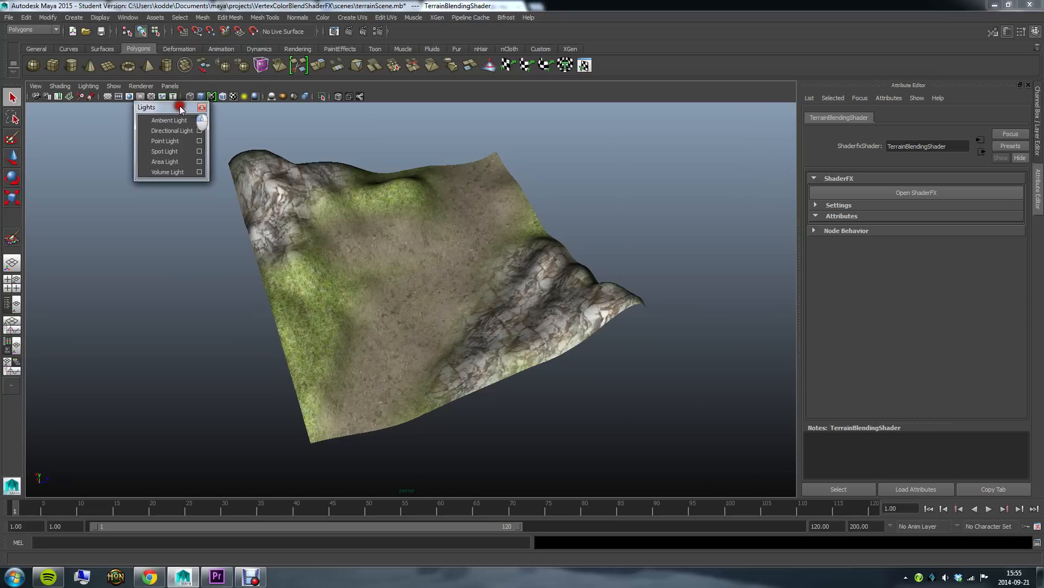
left_click(168, 134)
key("w")
left_click_drag(423, 272, 724, 332)
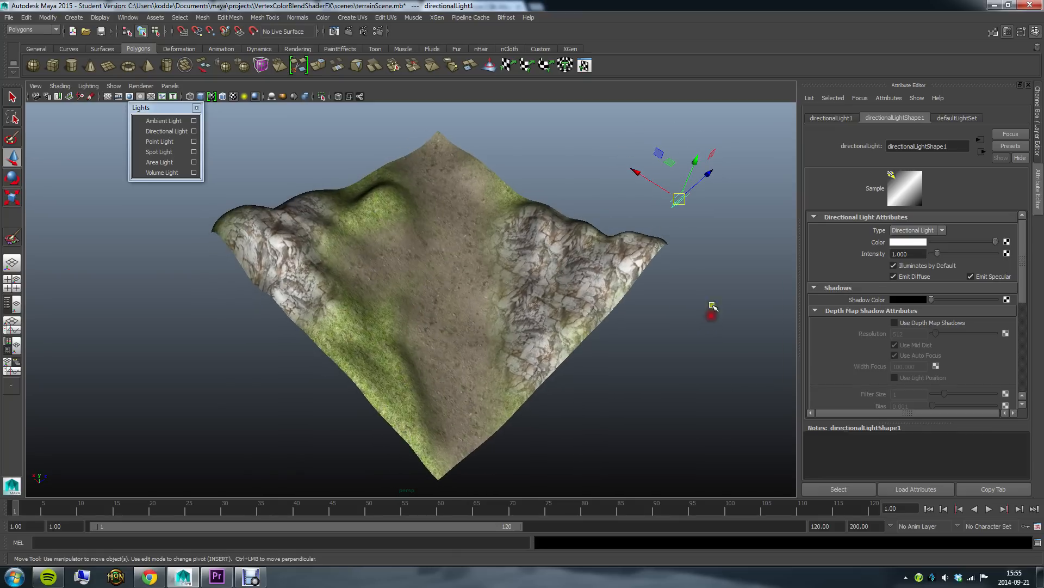
Light the viewport with all scene lights and rotate the directional light to shine across the terrain.
left_click(91, 86)
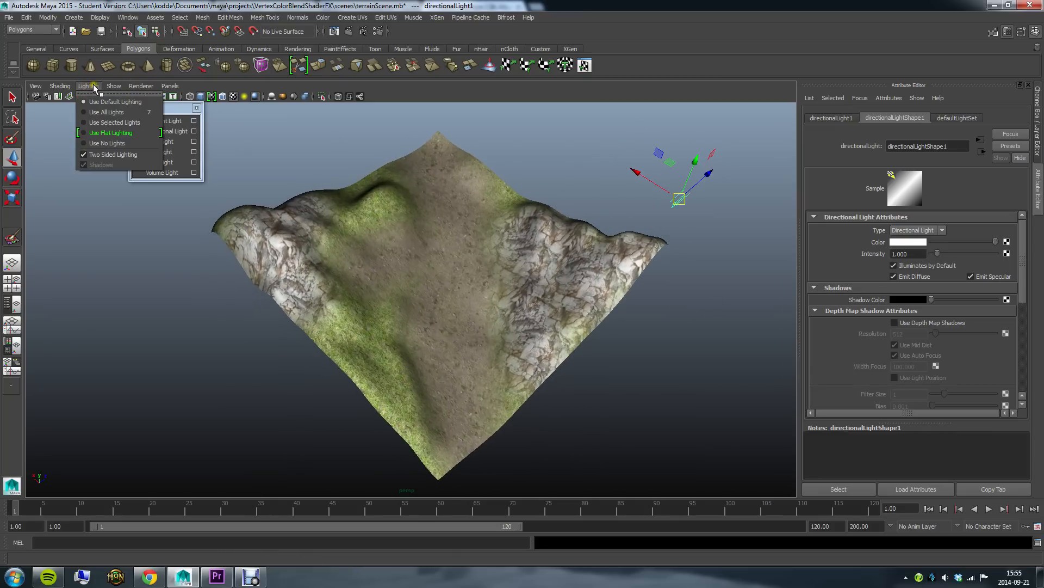
left_click(99, 113)
key("e")
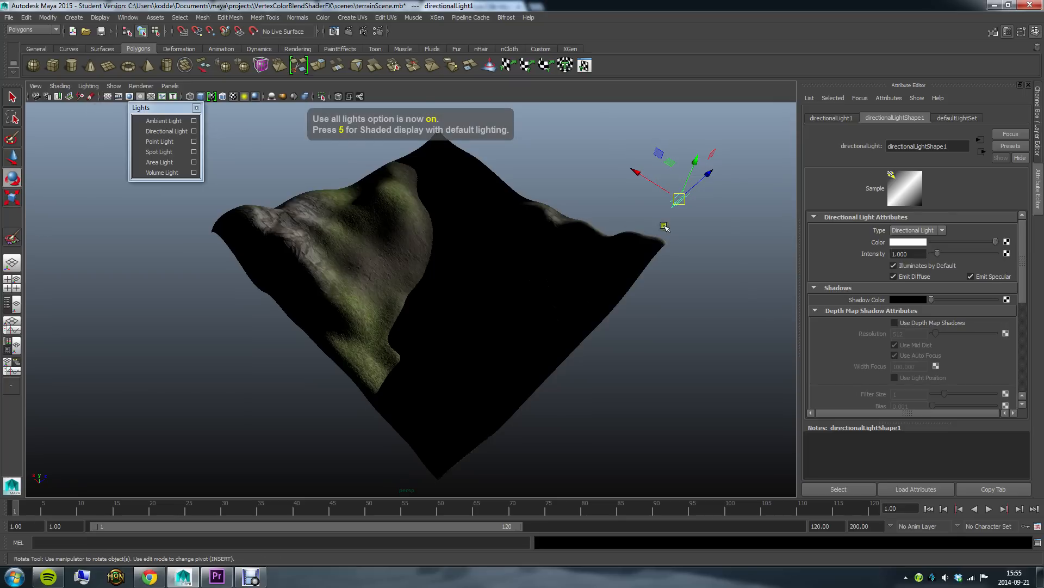
left_click_drag(699, 204, 658, 192)
Turn on shadows in the viewport's lighting display.
right_click_drag(422, 285, 561, 293, "alt")
left_click_drag(560, 292, 528, 234, "alt")
left_click(88, 86)
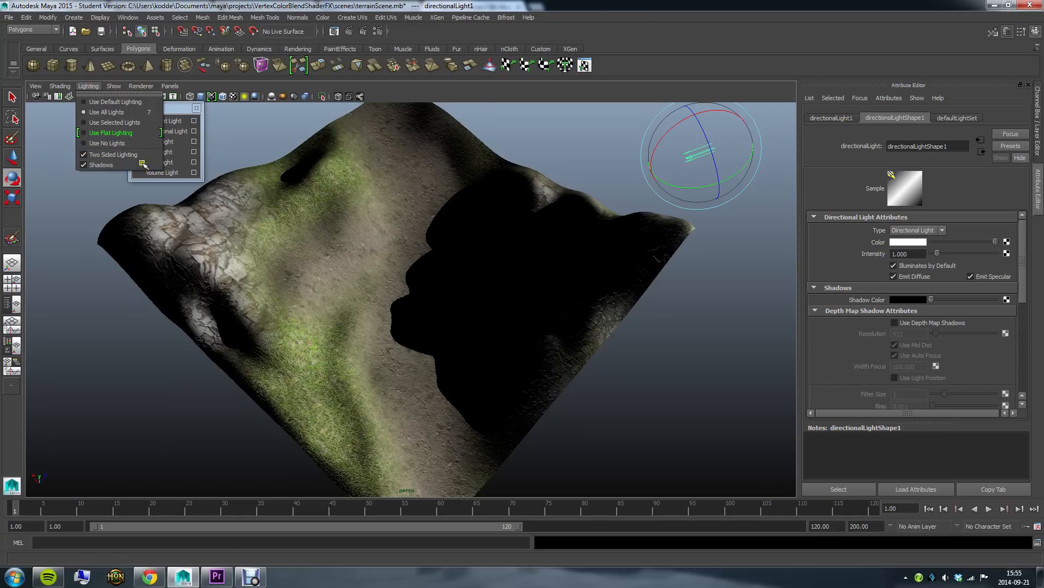
left_click(612, 4)
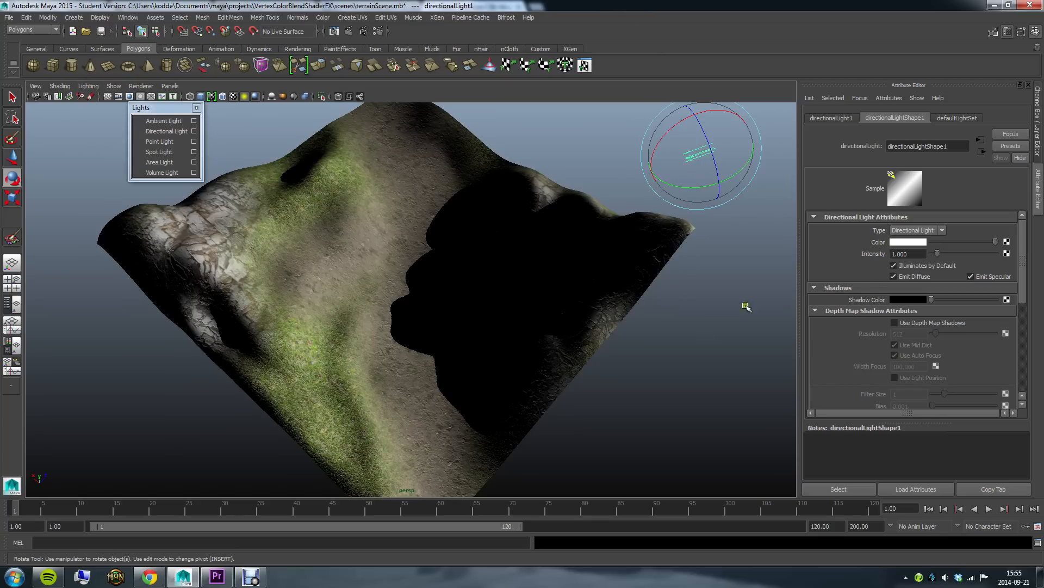
Enable depth map shadows on the directional light and set their resolution to 2048.
left_click(920, 323)
left_click(912, 323)
left_click(915, 323)
left_click(917, 322)
left_click(918, 323)
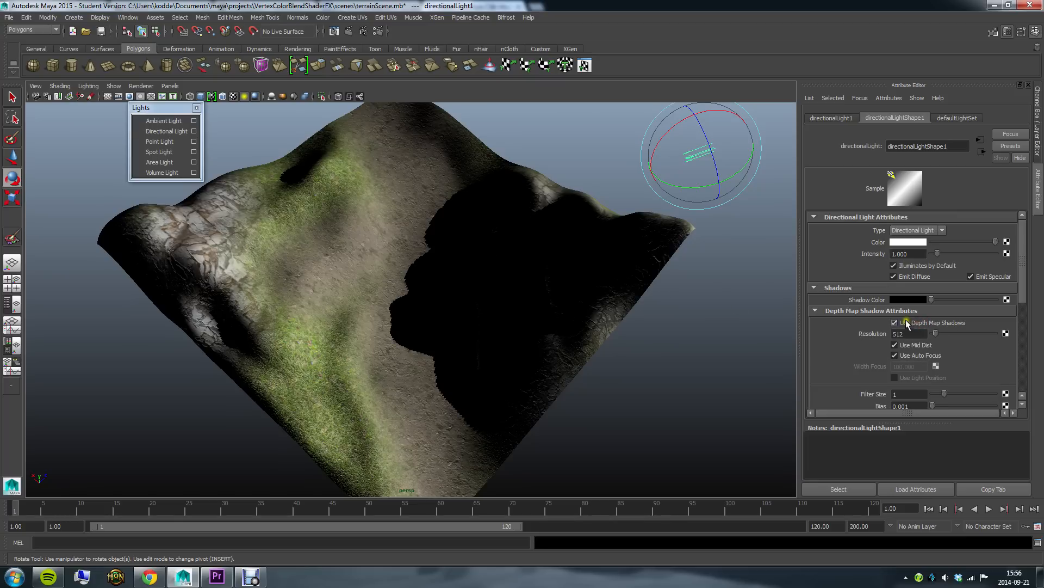
left_click(912, 323)
left_click(921, 323)
left_click_drag(918, 336, 827, 337)
type("2048")
key("Return")
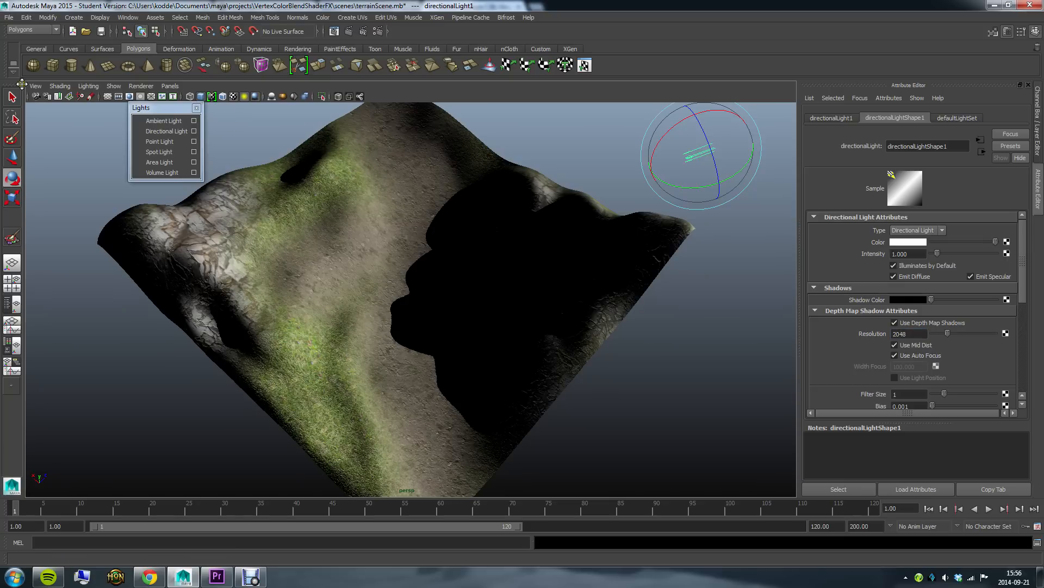
Create a polygon sphere and raise it about 3 cm above the terrain's path to cast a test shadow.
left_click(33, 65)
key("w")
left_click_drag(463, 288, 416, 186, "alt")
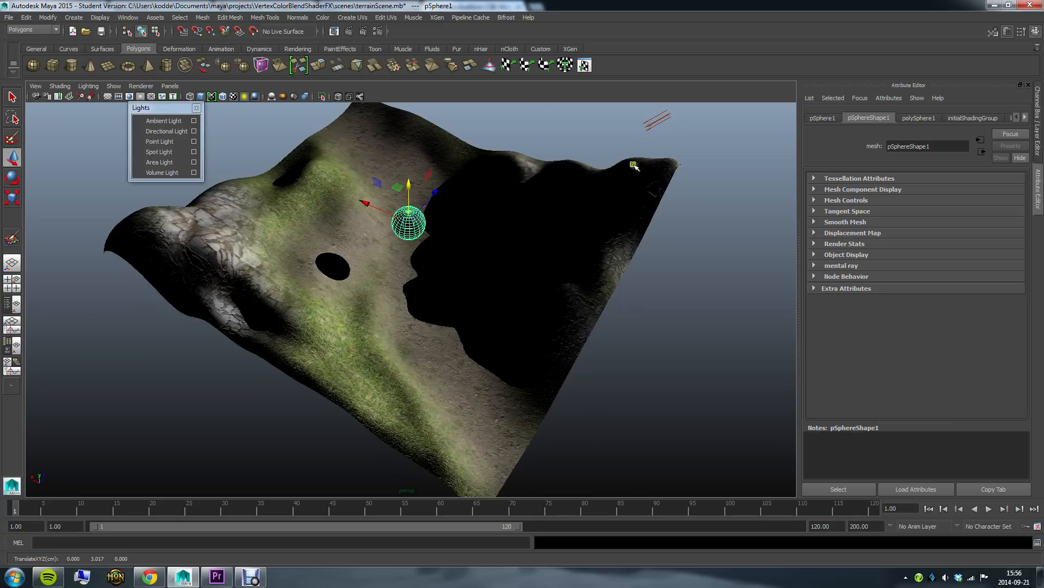
Rotate the directional light slightly to shift the shadows of the sphere and the hill.
left_click(655, 119)
key("e")
mouse_move(670, 136)
left_mouse_down()
mouse_move(643, 133)
mouse_move(665, 133)
left_mouse_up()
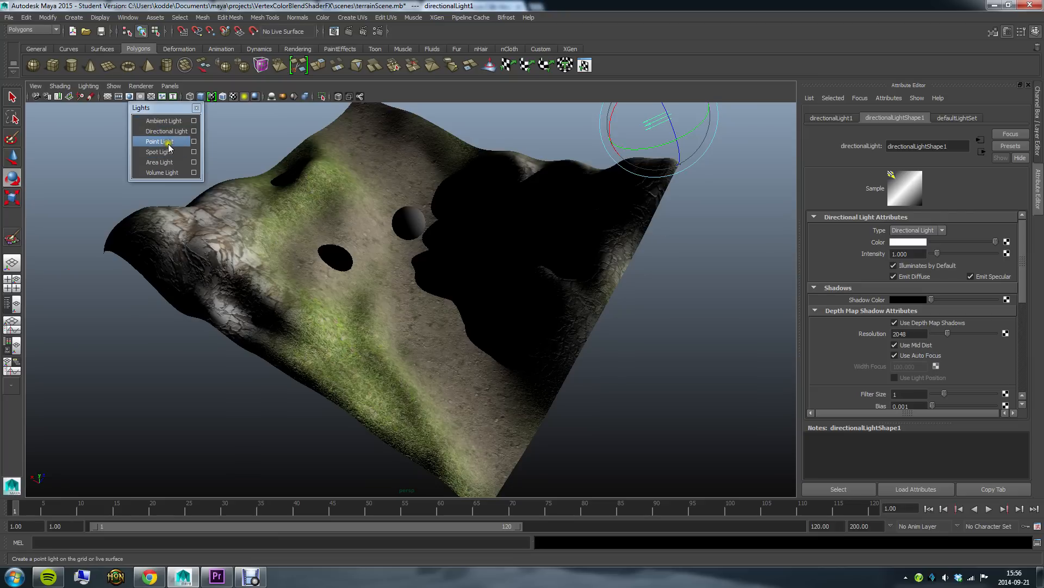
Add an ambient light, raise it about 5.97 cm above the terrain and lower its intensity to 0.150.
left_click(163, 121)
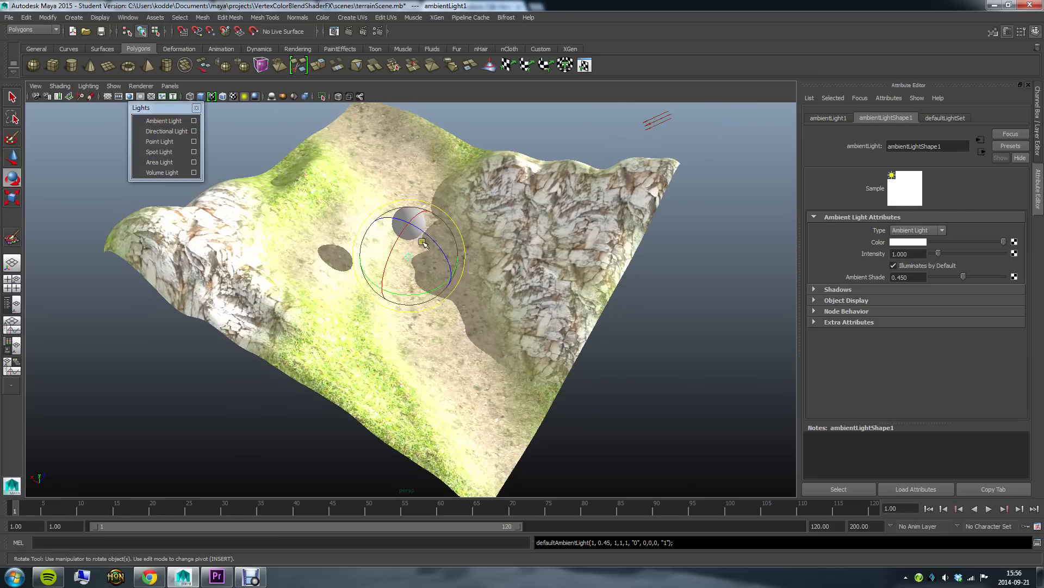
key("w")
left_click_drag(411, 234, 411, 165)
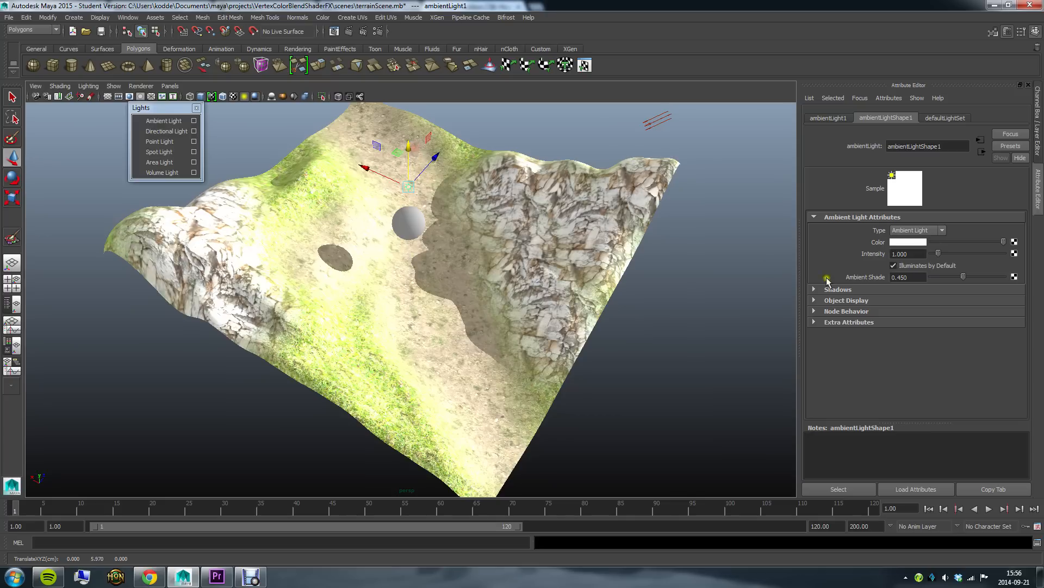
left_click_drag(936, 254, 933, 254)
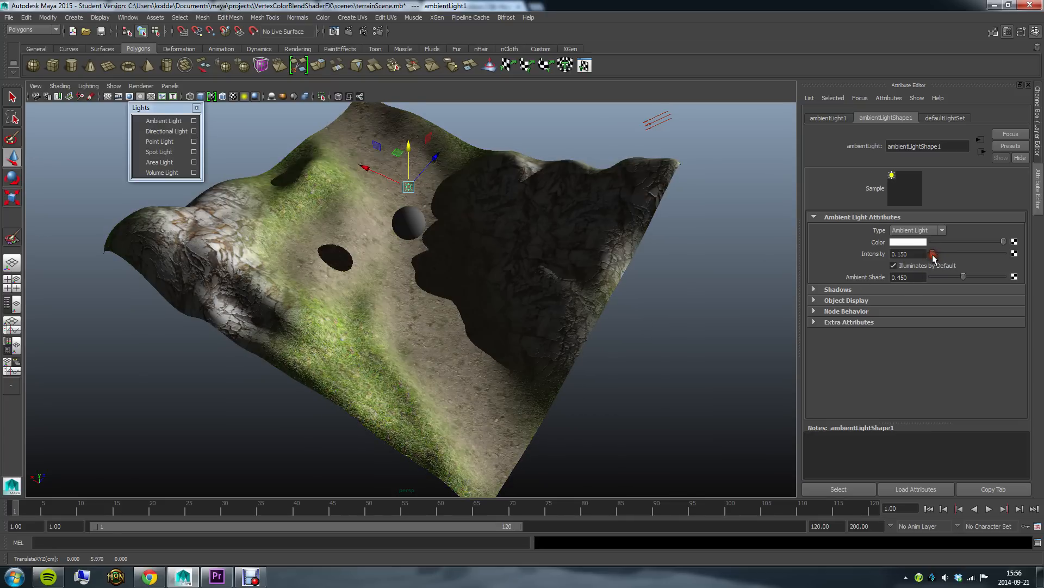
Add a point light over the shadowed rocky hill, with Quadratic decay and an intensity of about 5.188.
left_click(159, 142)
left_click_drag(412, 257, 522, 231)
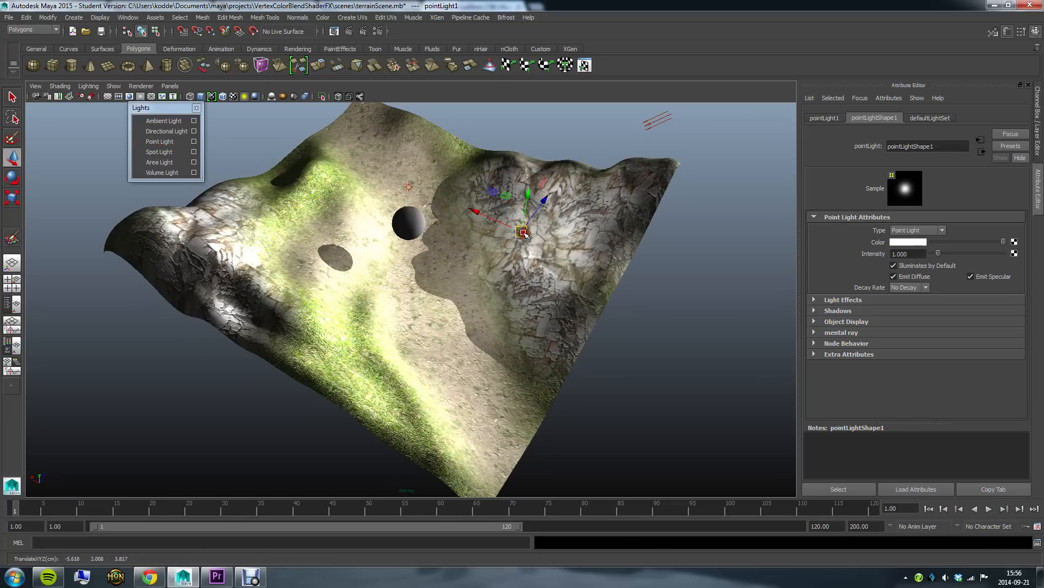
left_click(920, 289)
left_click(904, 311)
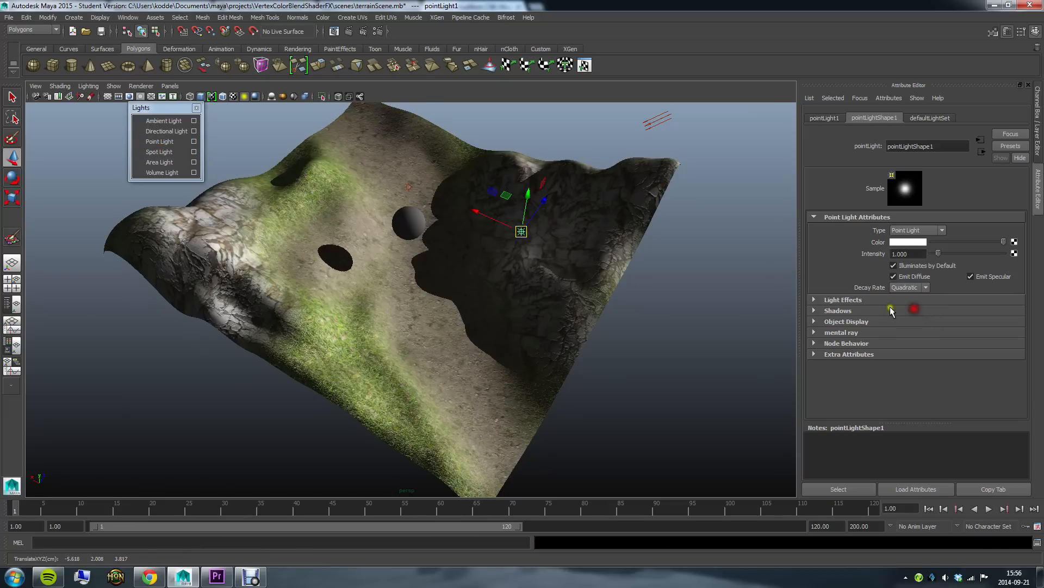
scroll(558, 320, "up", 5)
scroll(559, 320, "up", 1)
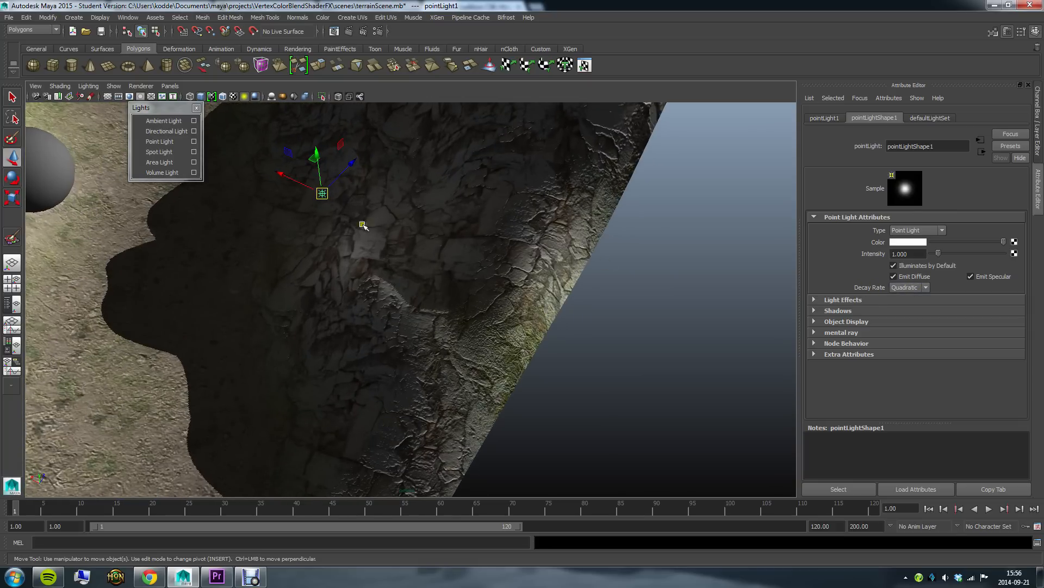
left_click_drag(939, 253, 968, 255)
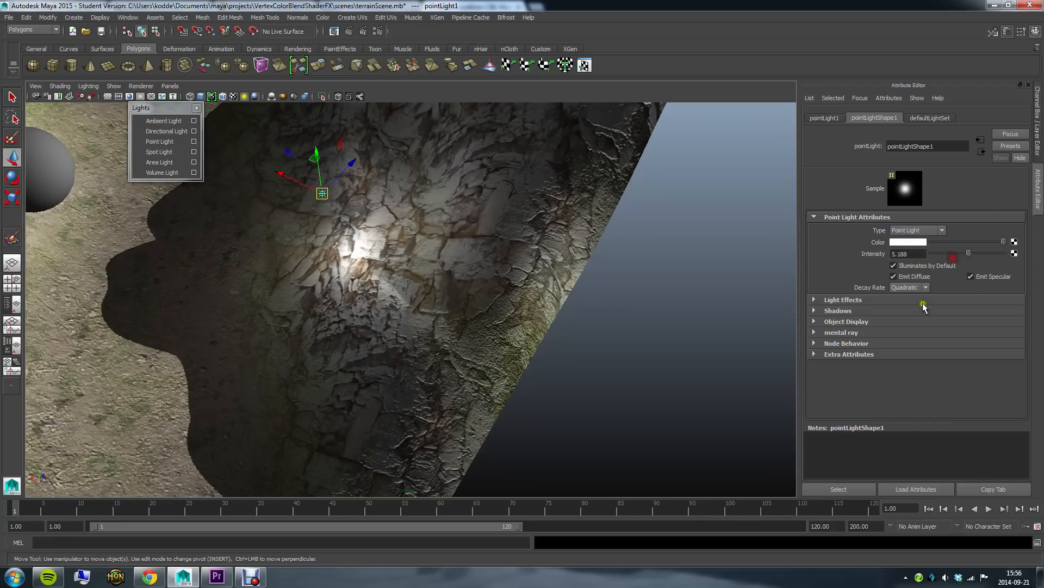
Examine the whole lit terrain from several angles, checking the shadows and the point light's effect on the rocks.
middle_click_drag(468, 245, 647, 327, "alt")
left_click_drag(647, 348, 566, 277, "alt")
right_click_drag(544, 272, 390, 268, "alt")
middle_click_drag(485, 262, 517, 233, "alt")
left_click_drag(530, 213, 489, 263, "alt")
right_click_drag(473, 258, 383, 242, "alt")
middle_click_drag(391, 248, 463, 207, "alt")
right_click_drag(463, 209, 408, 217, "alt")
middle_click_drag(509, 254, 468, 249, "alt")
left_click_drag(474, 264, 382, 232, "alt")
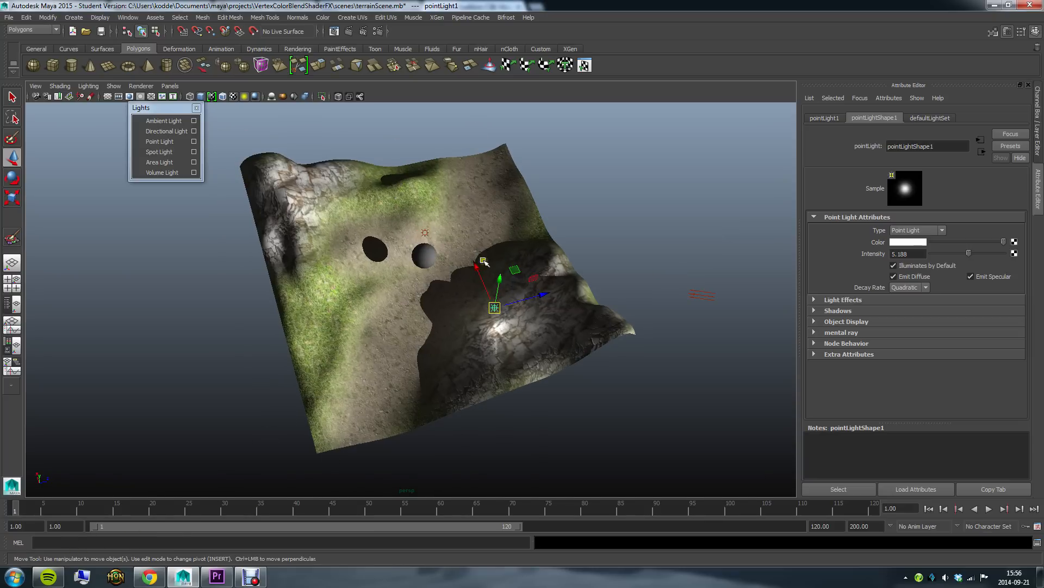
left_click_drag(496, 228, 468, 250, "alt")
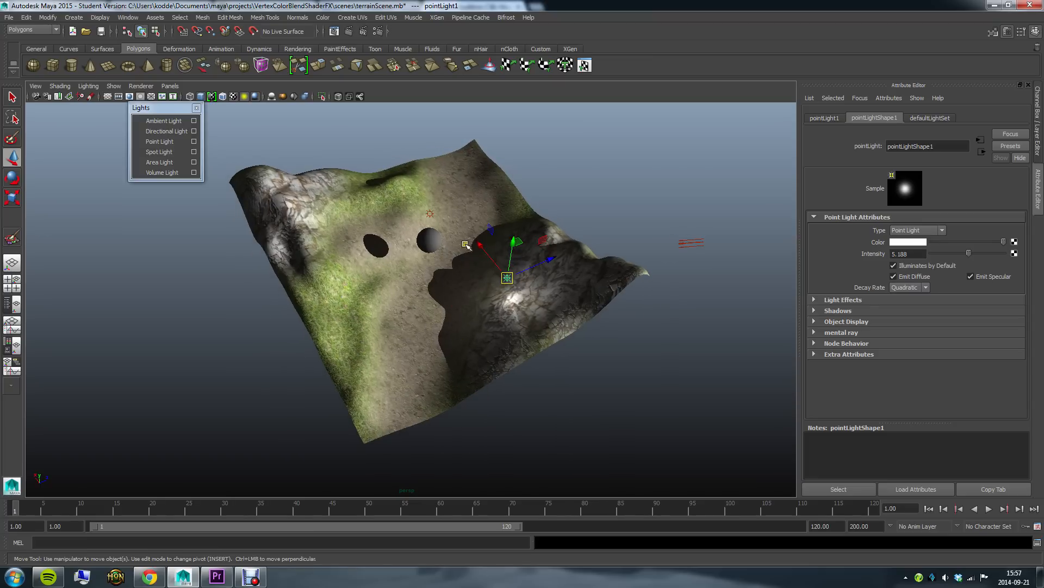
left_click_drag(422, 316, 457, 322, "alt")
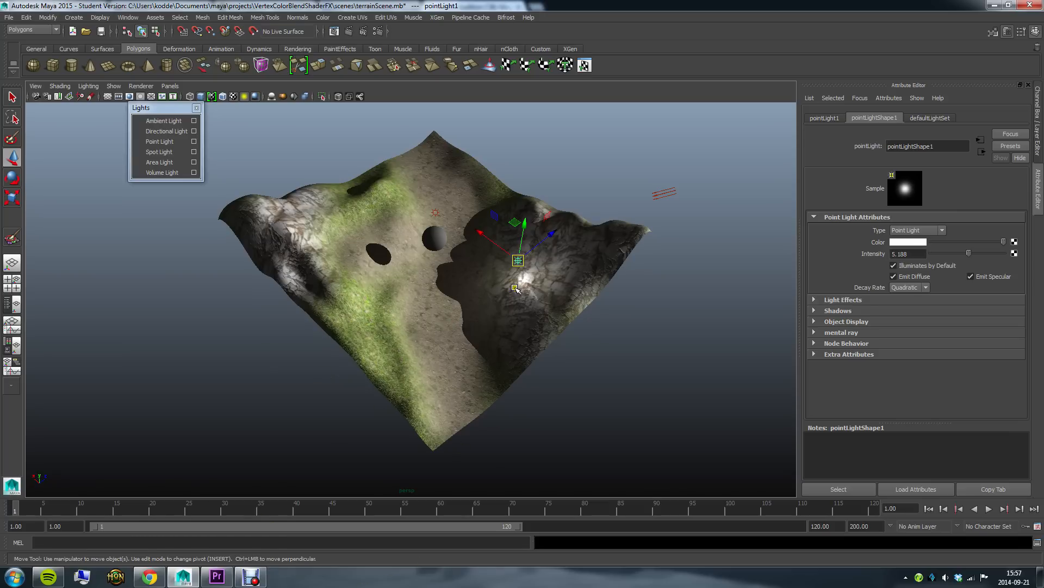
left_click(250, 576)
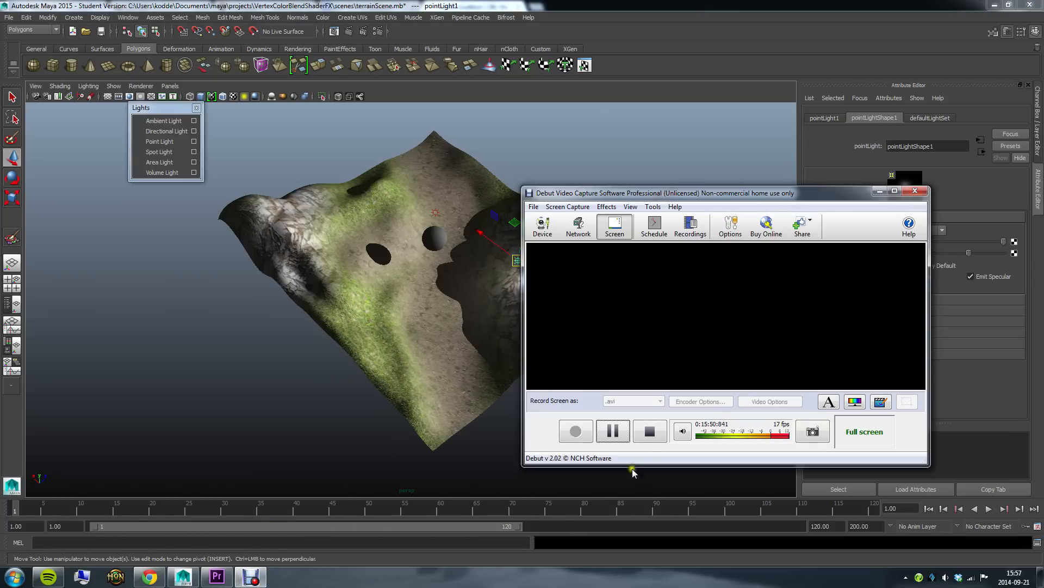